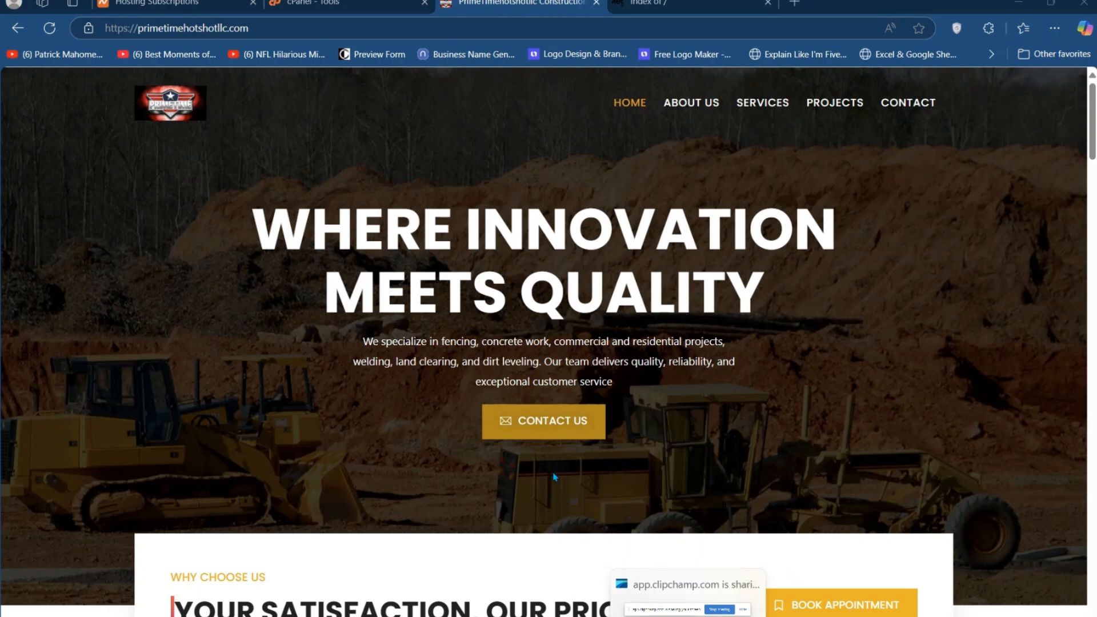
Look through the primetimehotshotllc.com home page, from the hero banner down to the contact section
scroll(524, 204, down, 10)
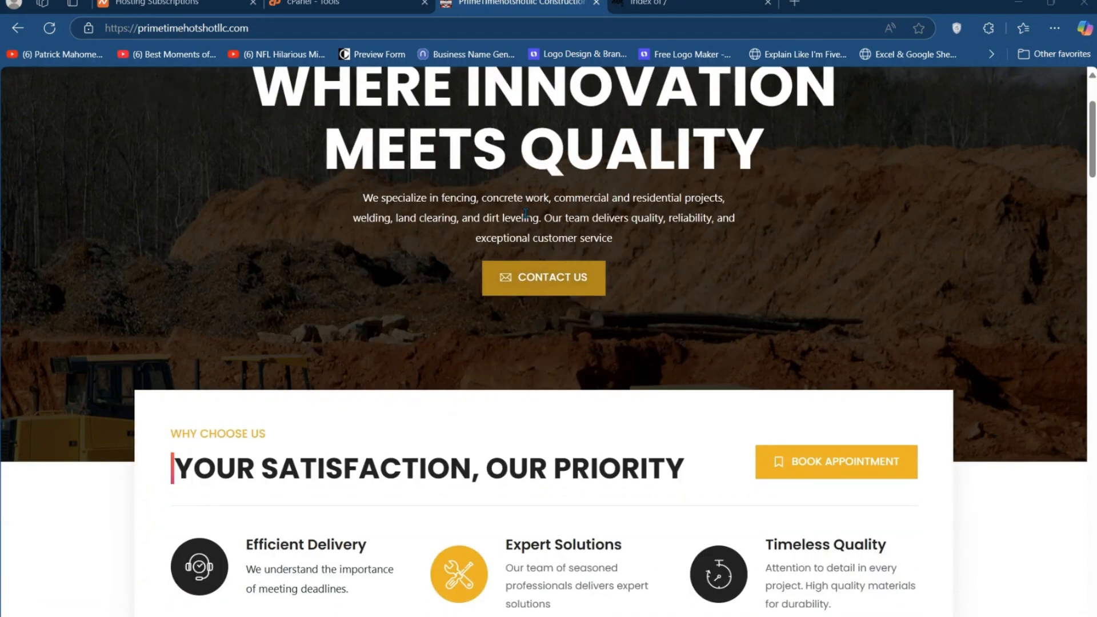
scroll(526, 224, down, 7)
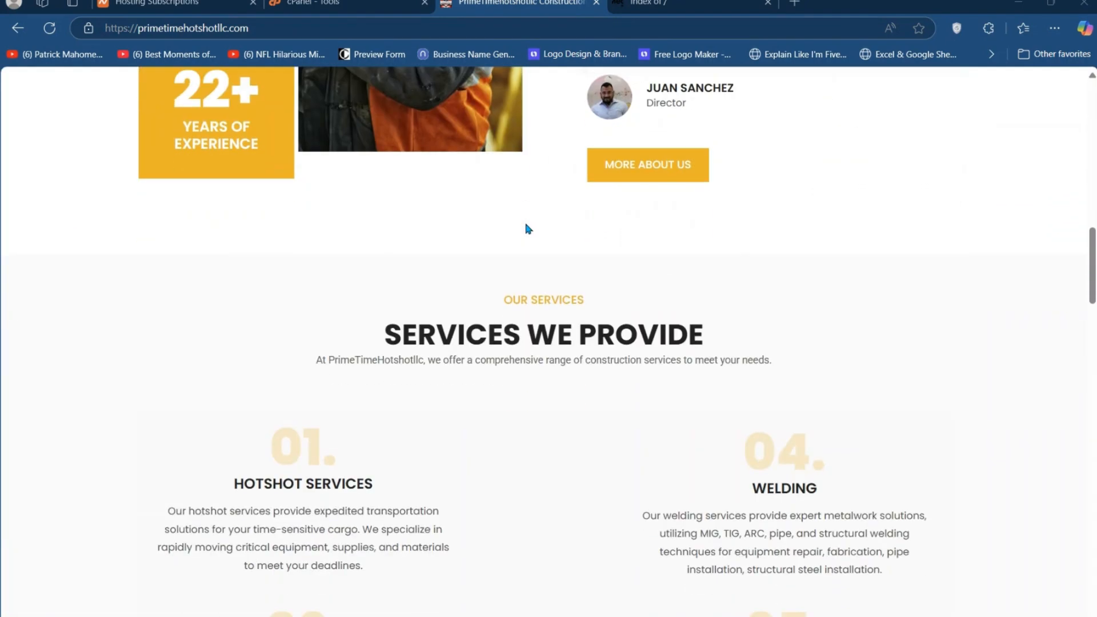
scroll(526, 228, up, 15)
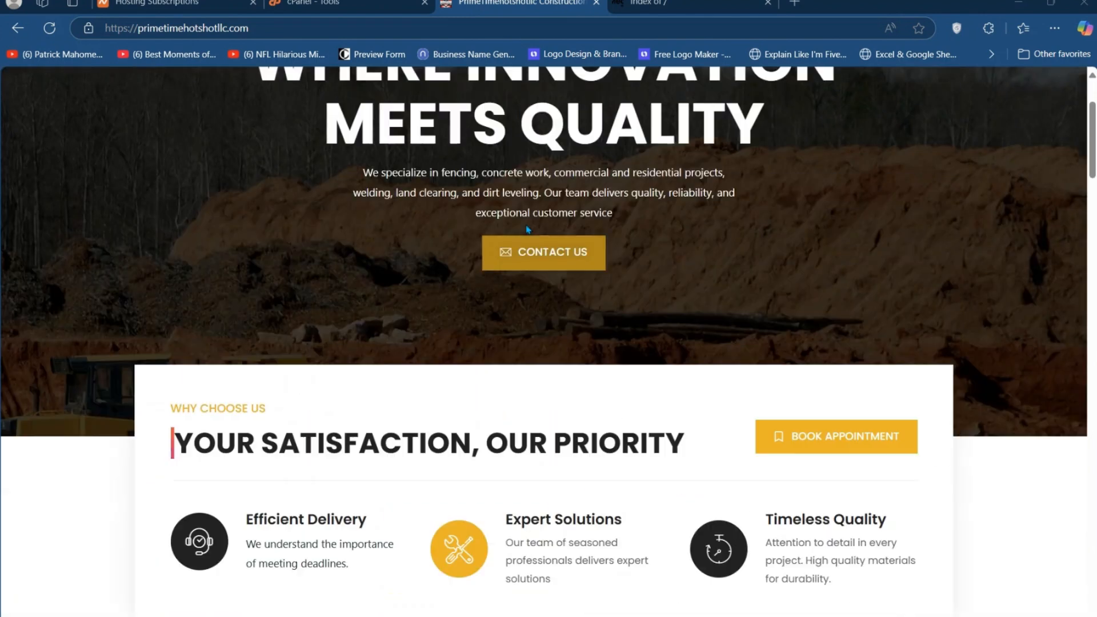
scroll(527, 227, up, 3)
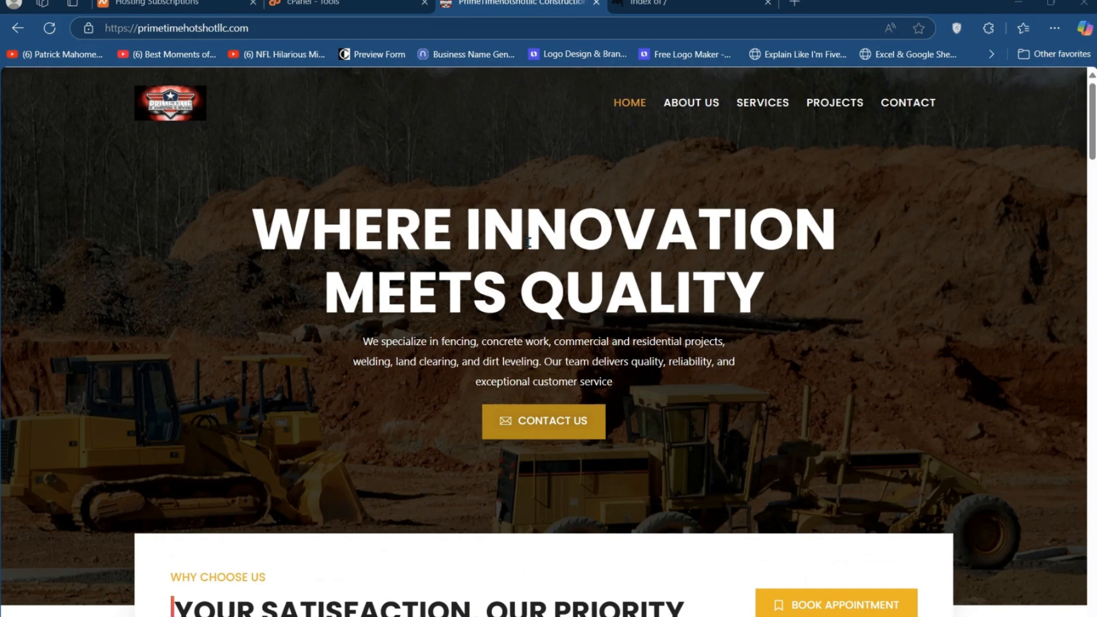
scroll(521, 316, down, 15)
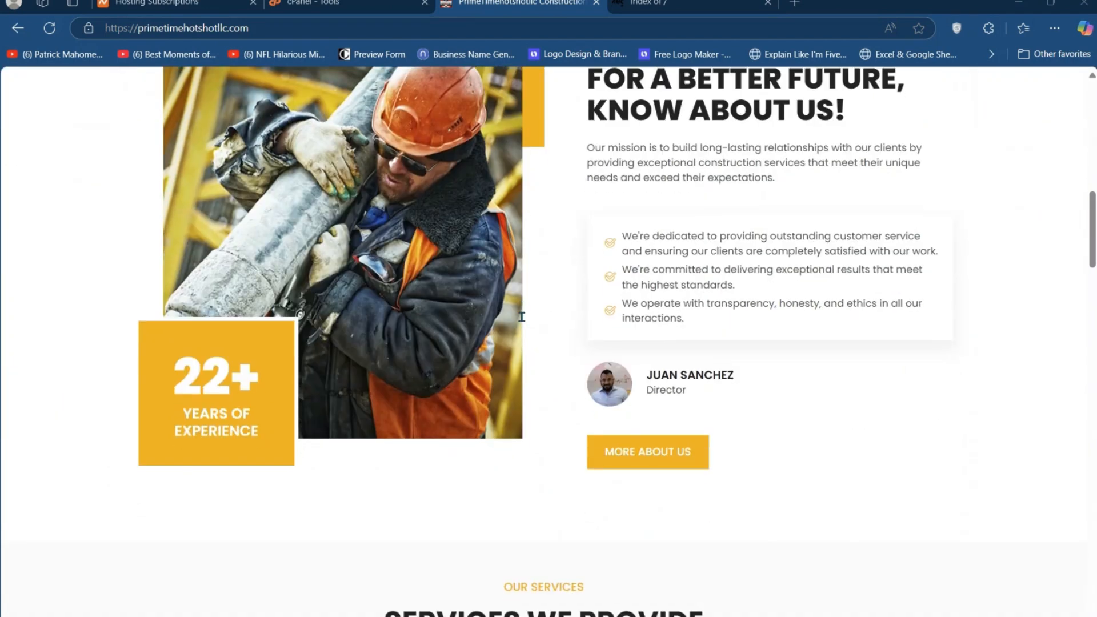
scroll(522, 317, down, 15)
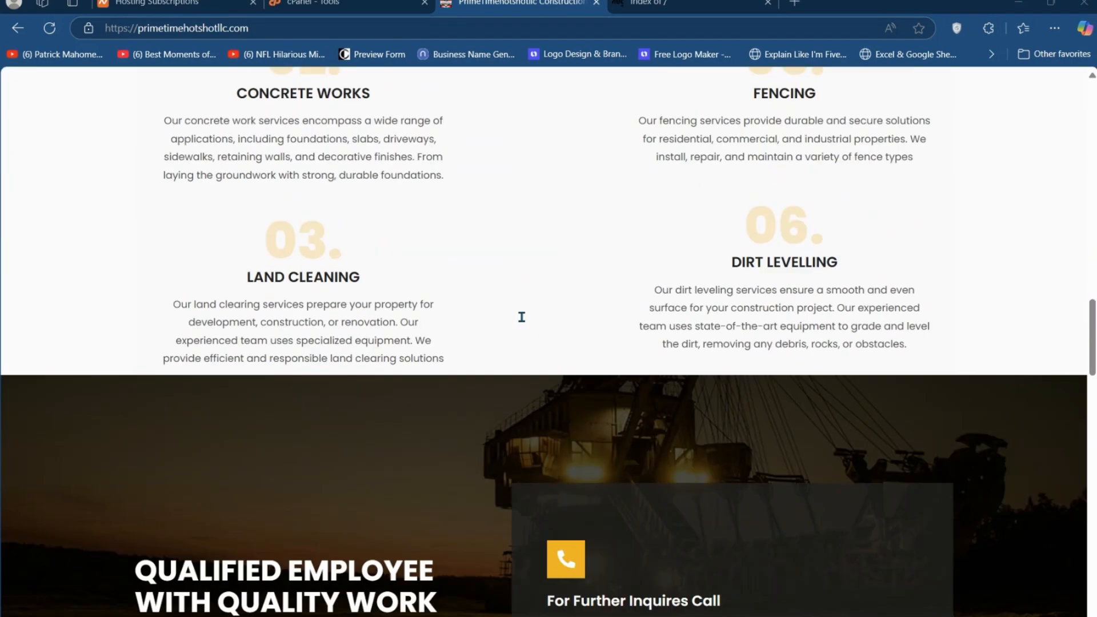
scroll(522, 316, down, 15)
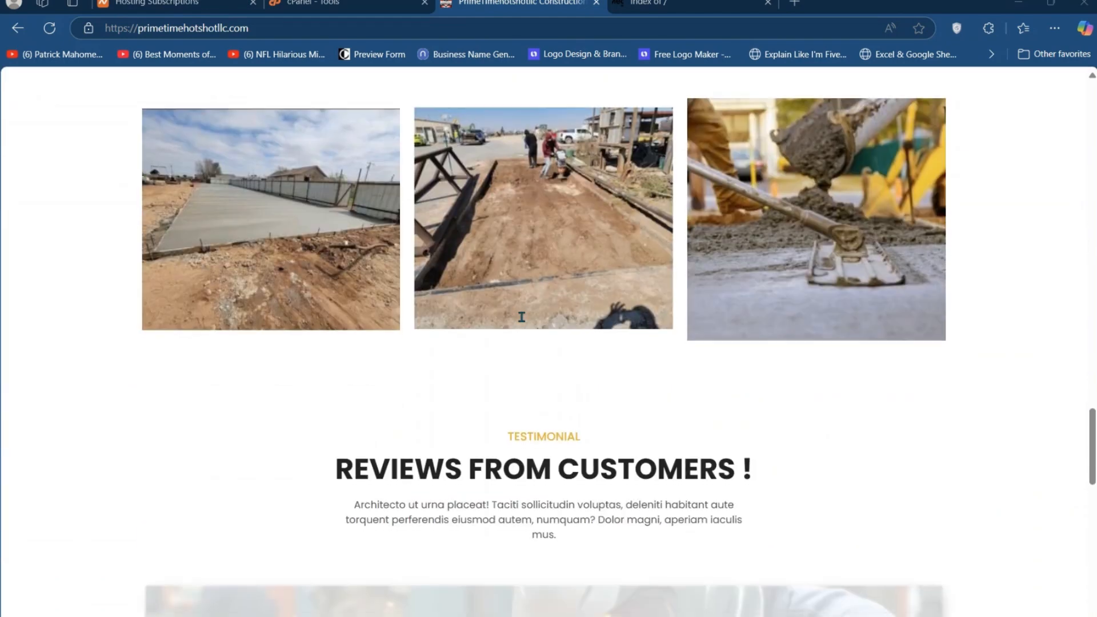
scroll(522, 317, down, 10)
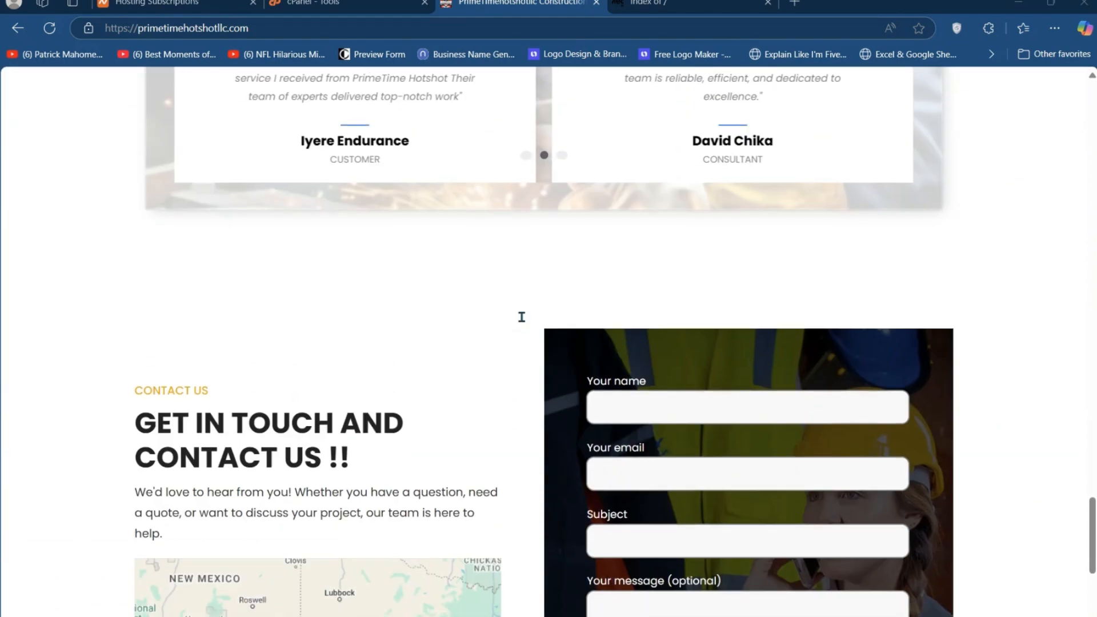
scroll(521, 317, down, 6)
scroll(522, 314, up, 8)
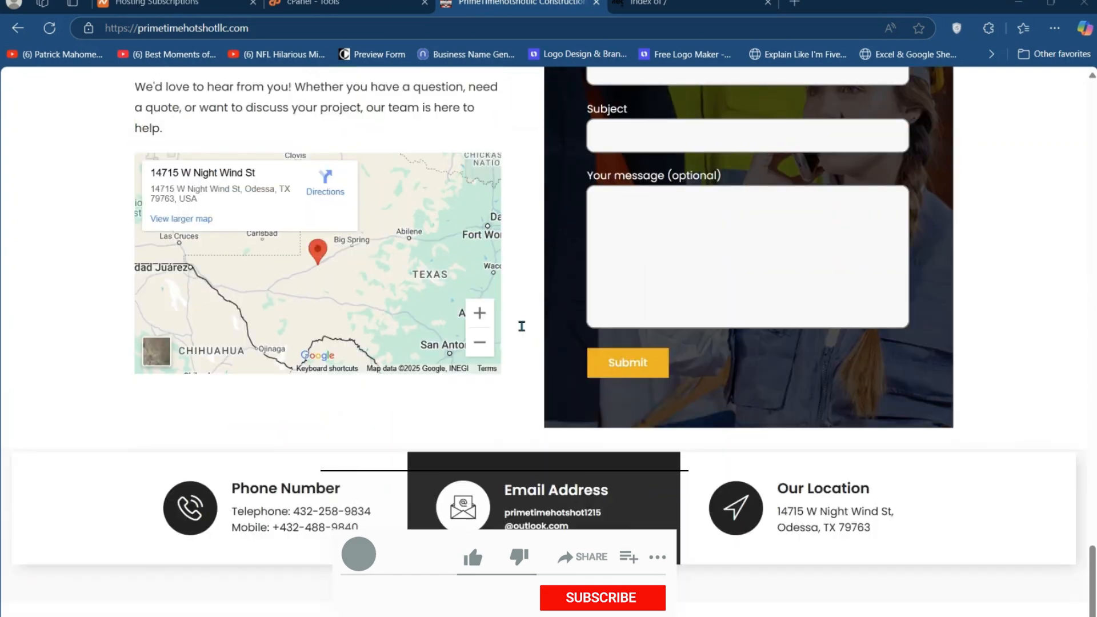
scroll(522, 326, up, 20)
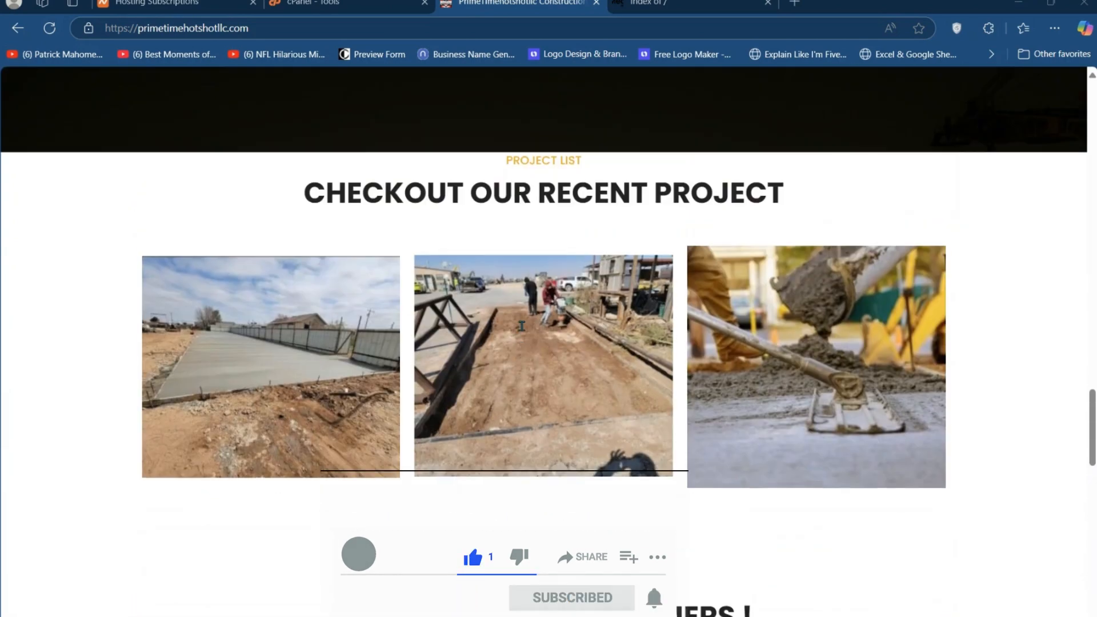
scroll(521, 325, up, 15)
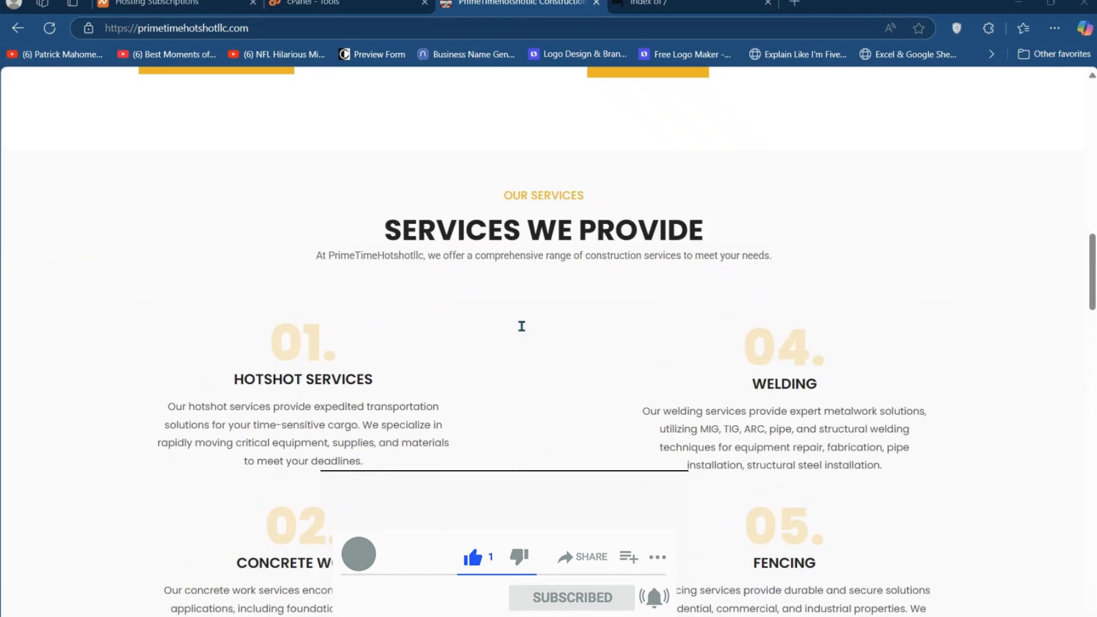
scroll(522, 326, up, 15)
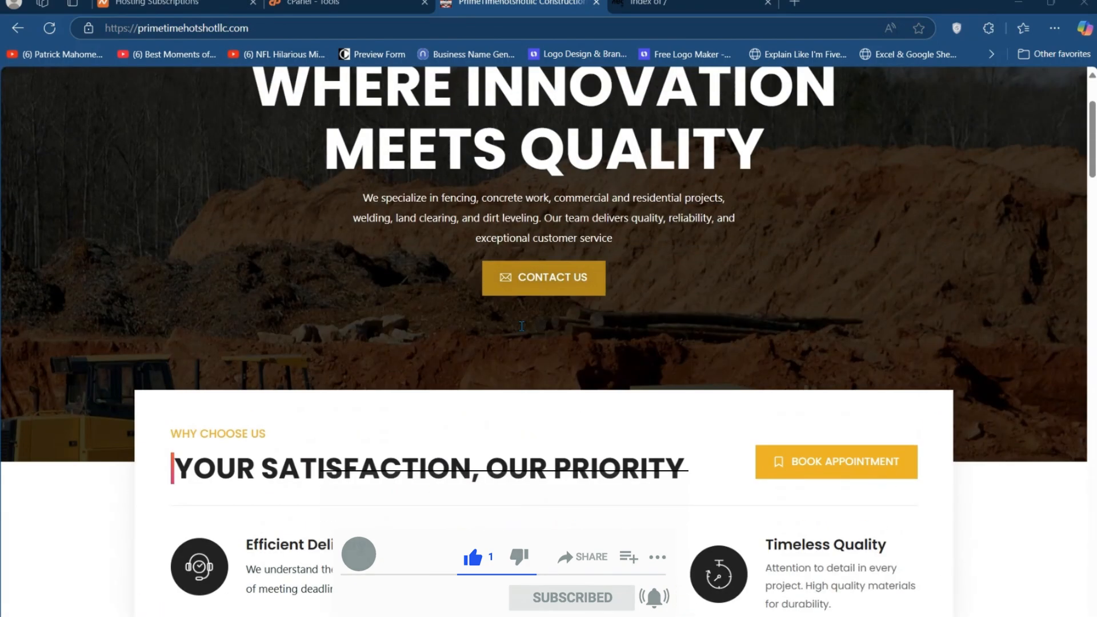
scroll(504, 320, down, 15)
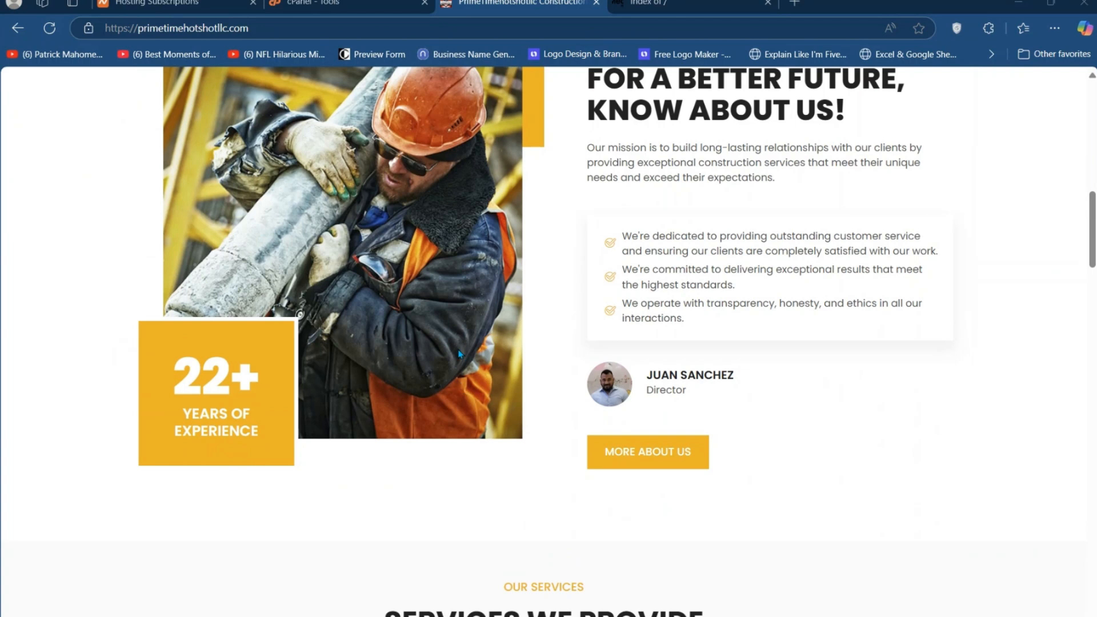
scroll(400, 206, up, 6)
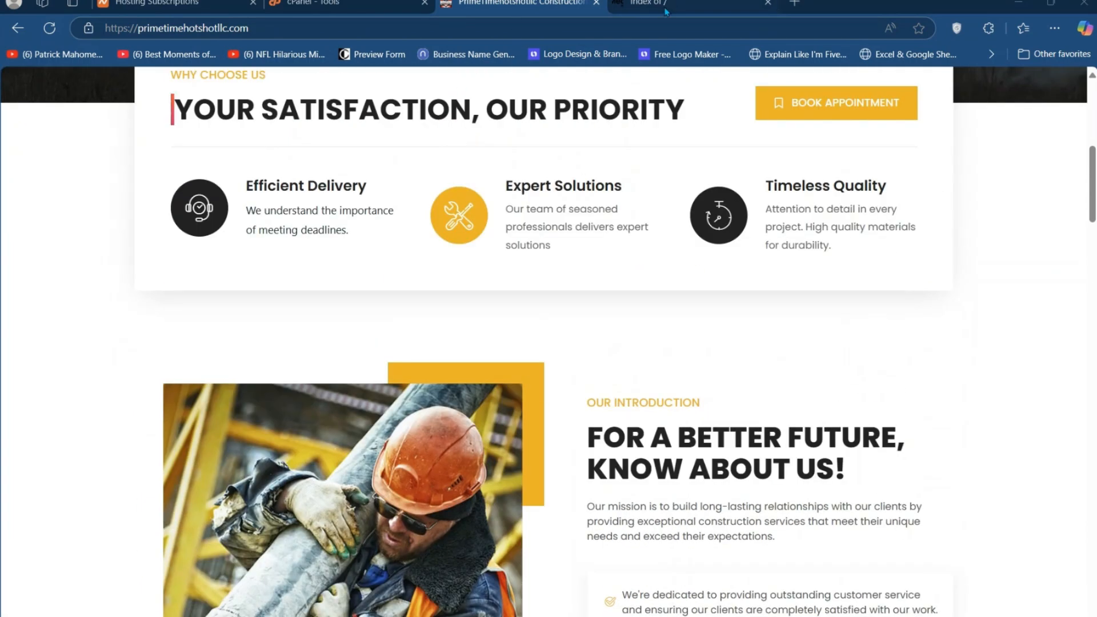
Compare the page served at tolumedscare.com with the primetimehotshotllc.com site, including its address, introduction and services sections
click(665, 6)
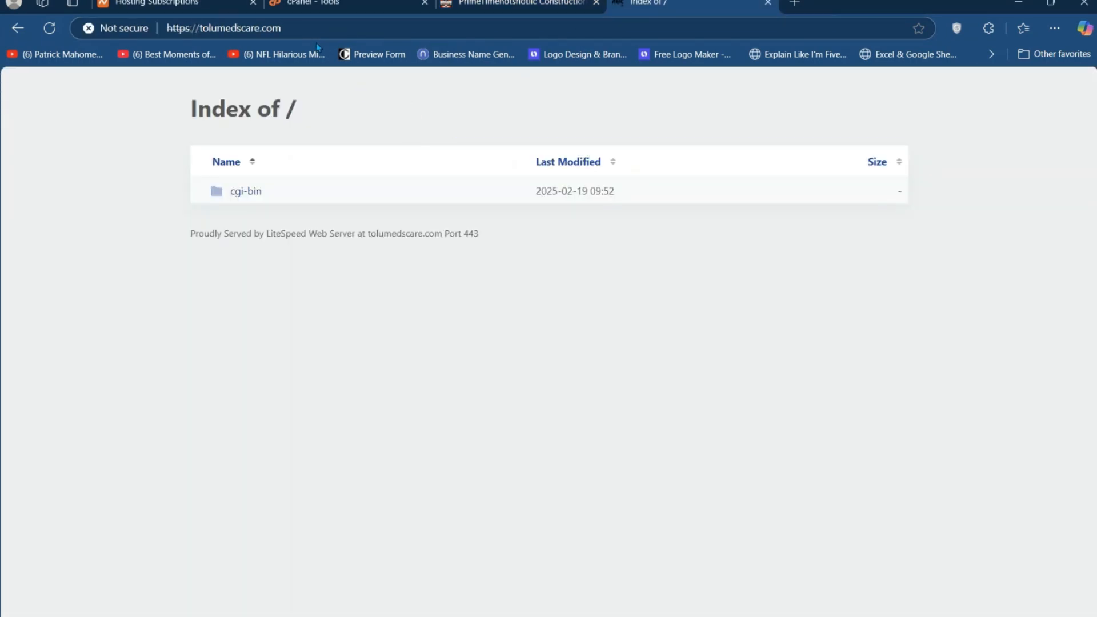
mouse_move(283, 29)
mouse_down()
mouse_move(169, 32)
mouse_move(225, 38)
mouse_move(167, 42)
mouse_move(262, 50)
mouse_move(304, 36)
mouse_up()
click(506, 4)
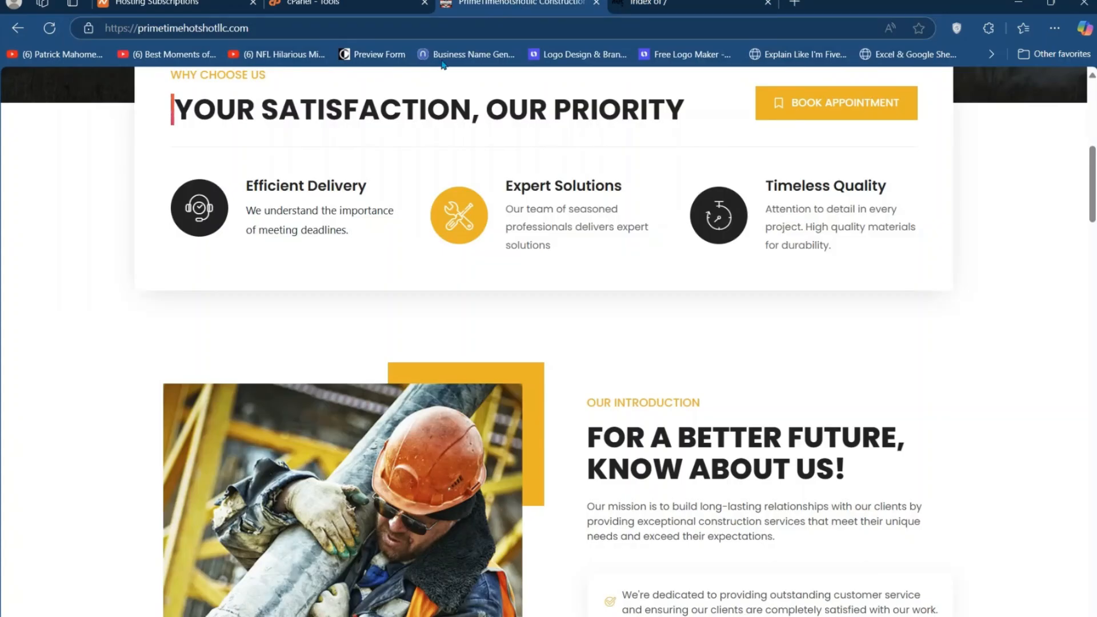
scroll(269, 171, up, 4)
click(270, 31)
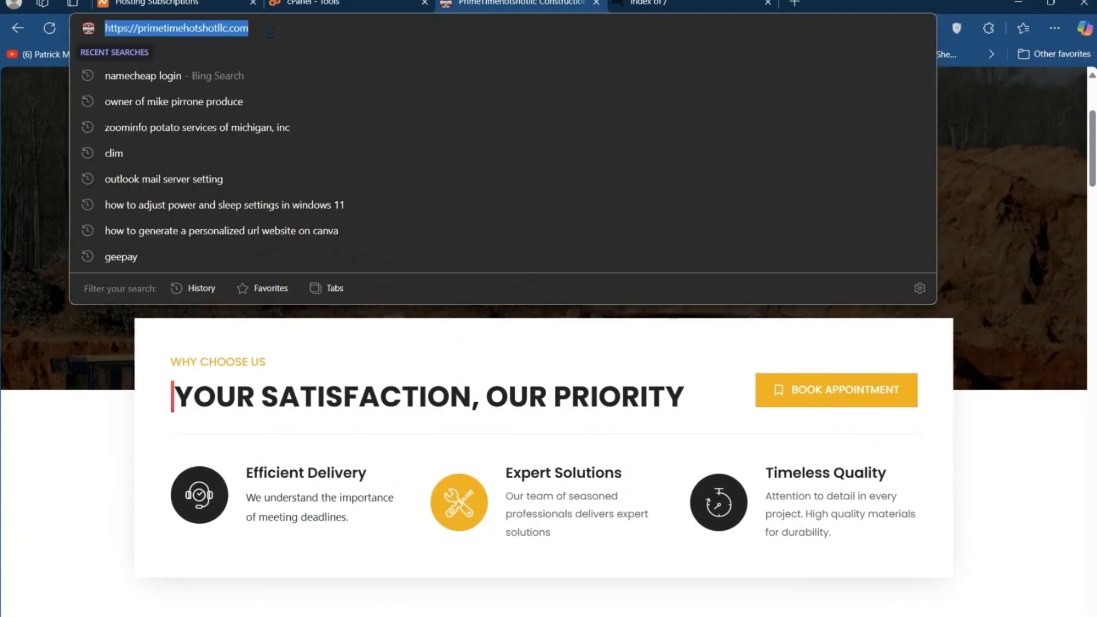
click(90, 392)
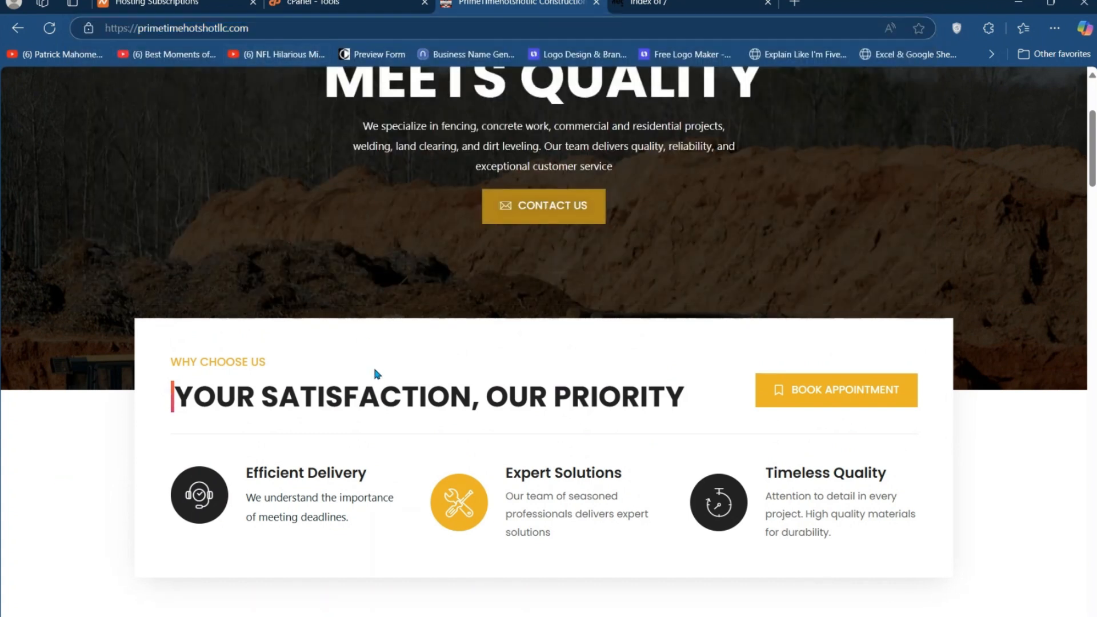
scroll(374, 374, down, 2)
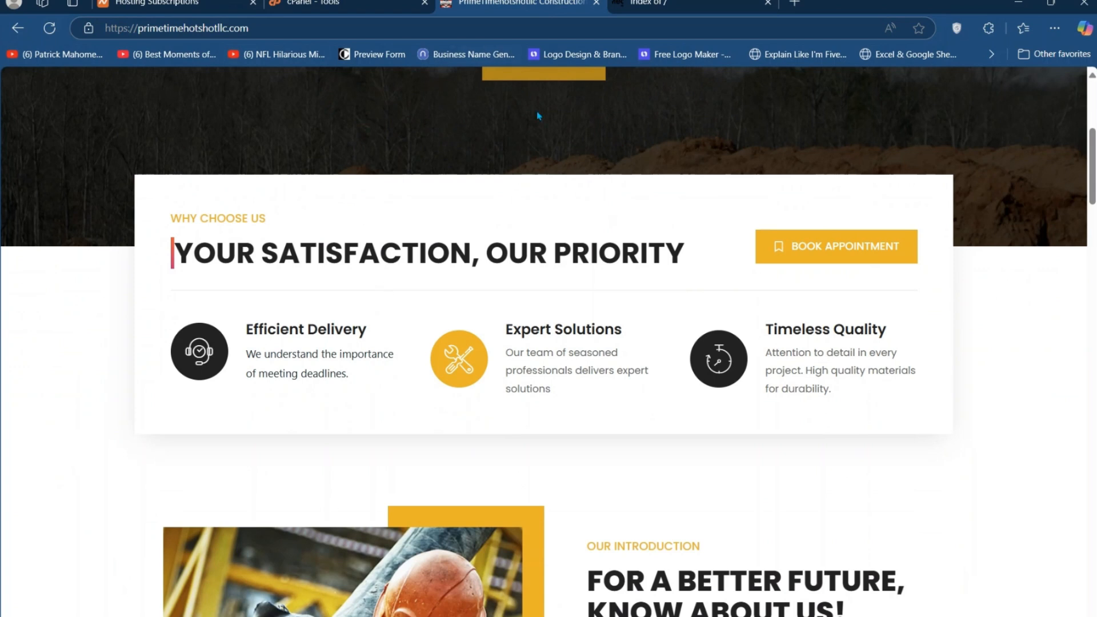
scroll(394, 261, up, 5)
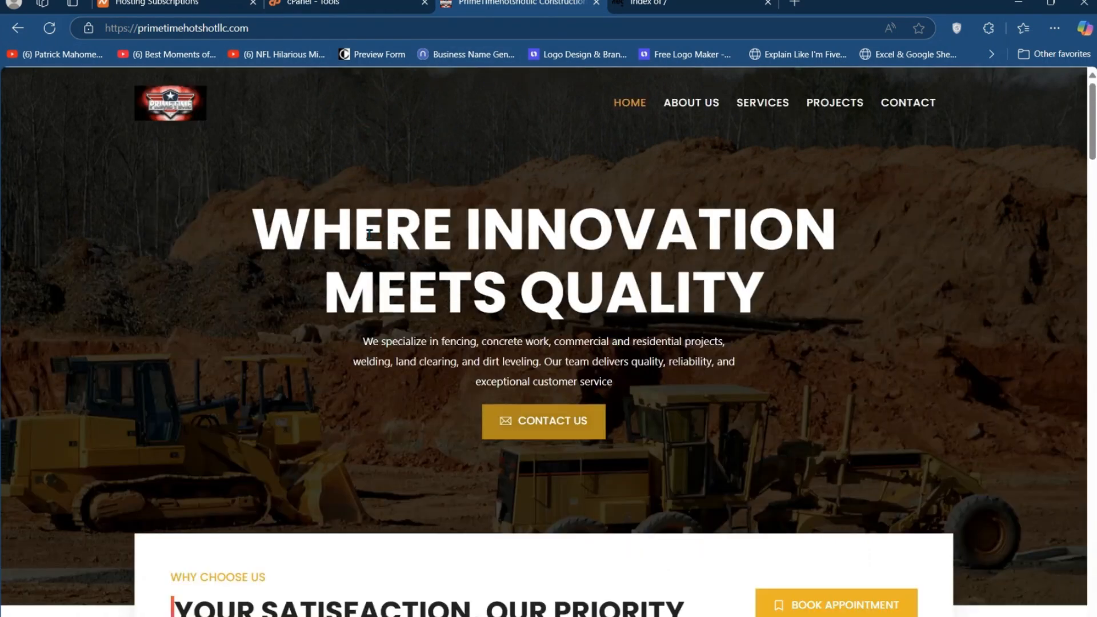
click(691, 4)
click(537, 4)
scroll(409, 323, down, 10)
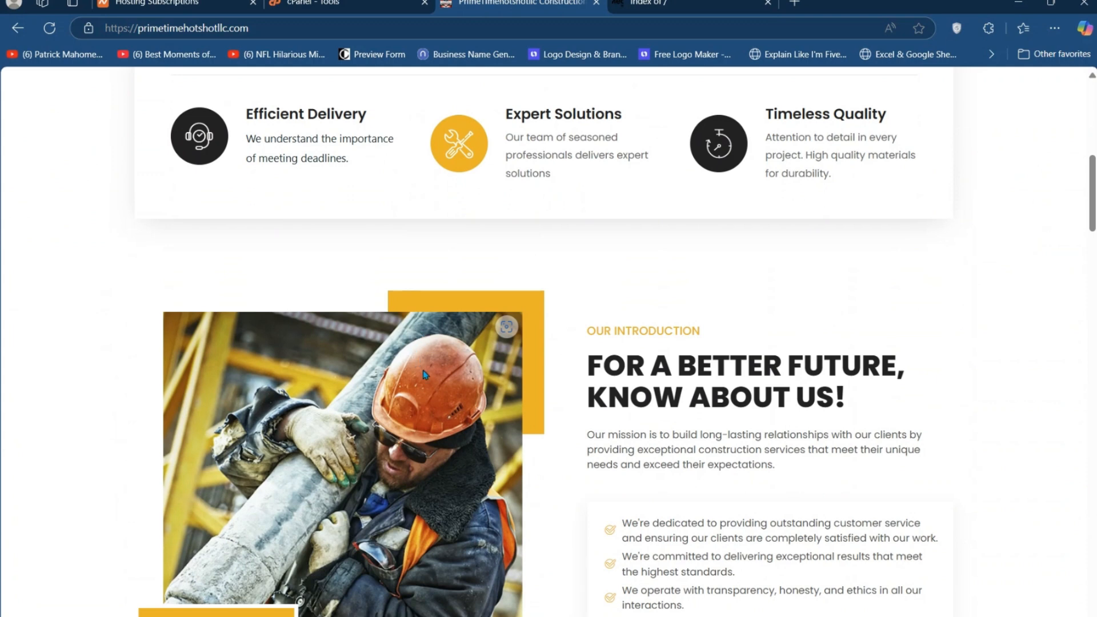
scroll(423, 421, down, 7)
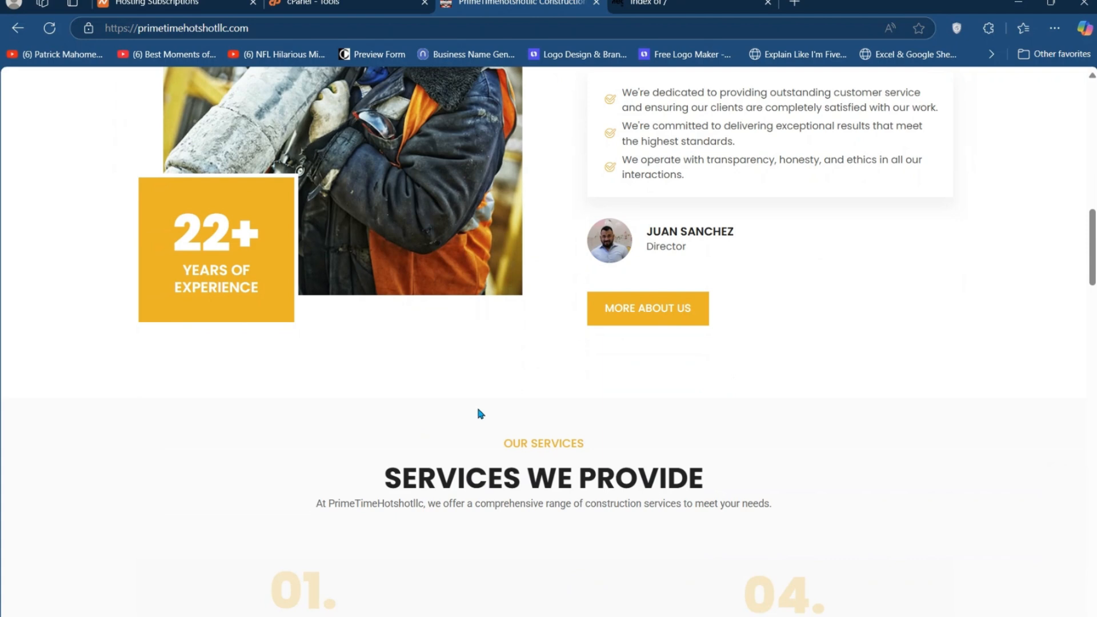
scroll(480, 412, down, 4)
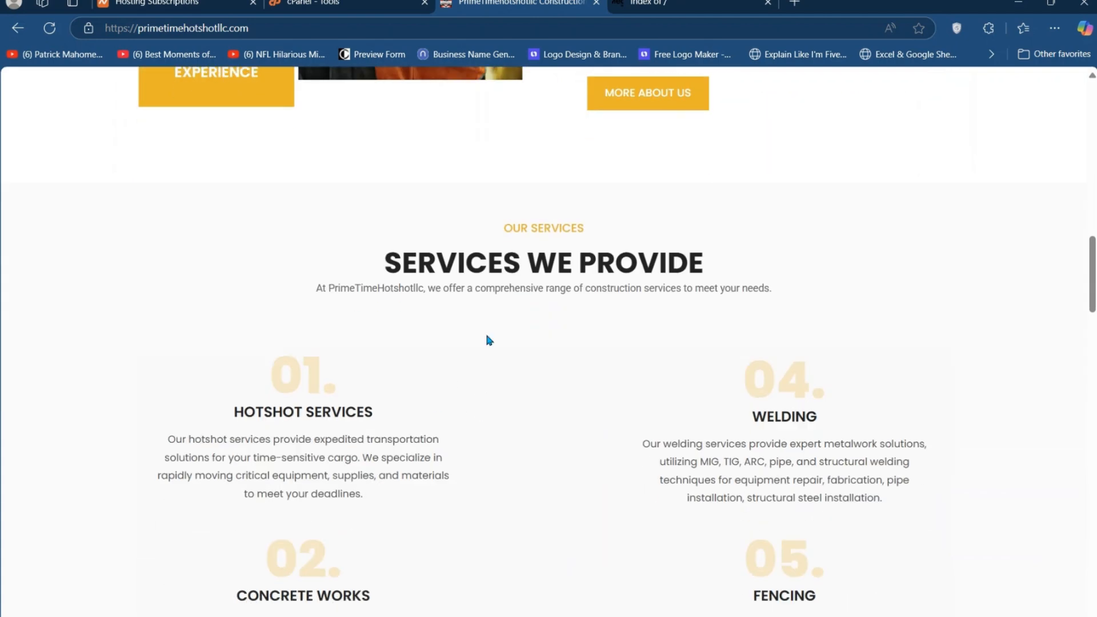
scroll(488, 340, down, 6)
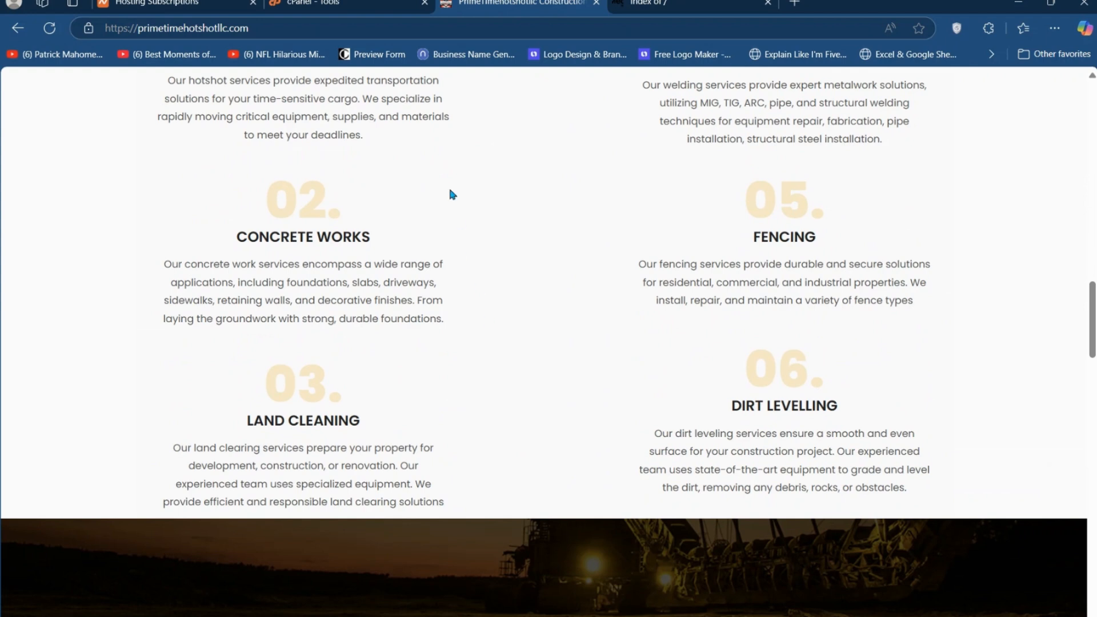
Switch to the hosting account's cPanel and open its File Manager
click(337, 6)
scroll(412, 373, down, 10)
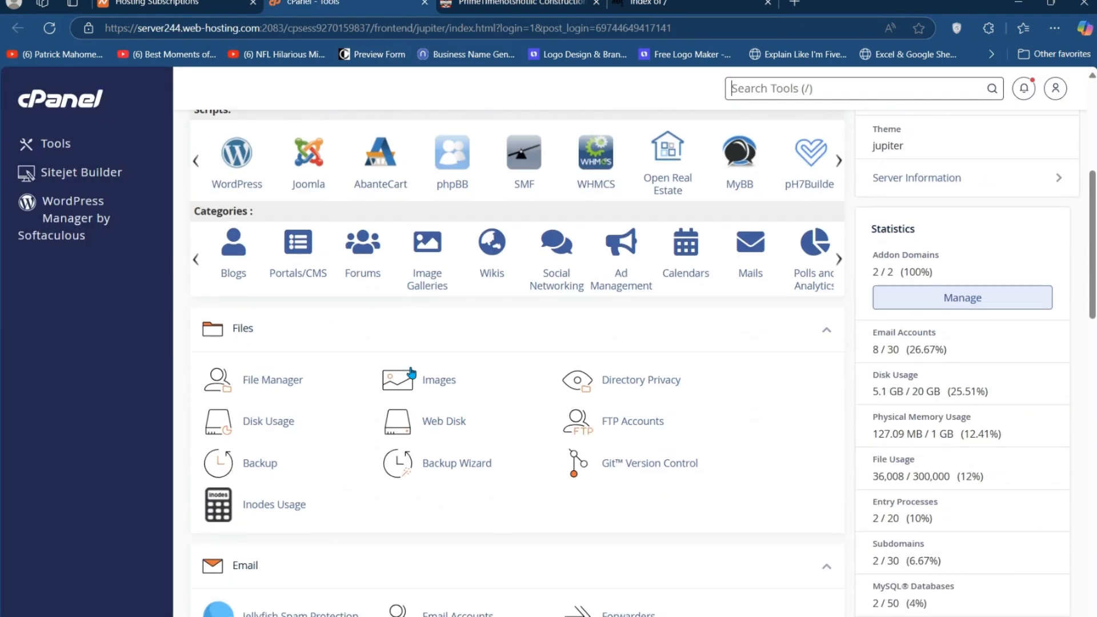
scroll(411, 373, down, 5)
scroll(411, 372, up, 10)
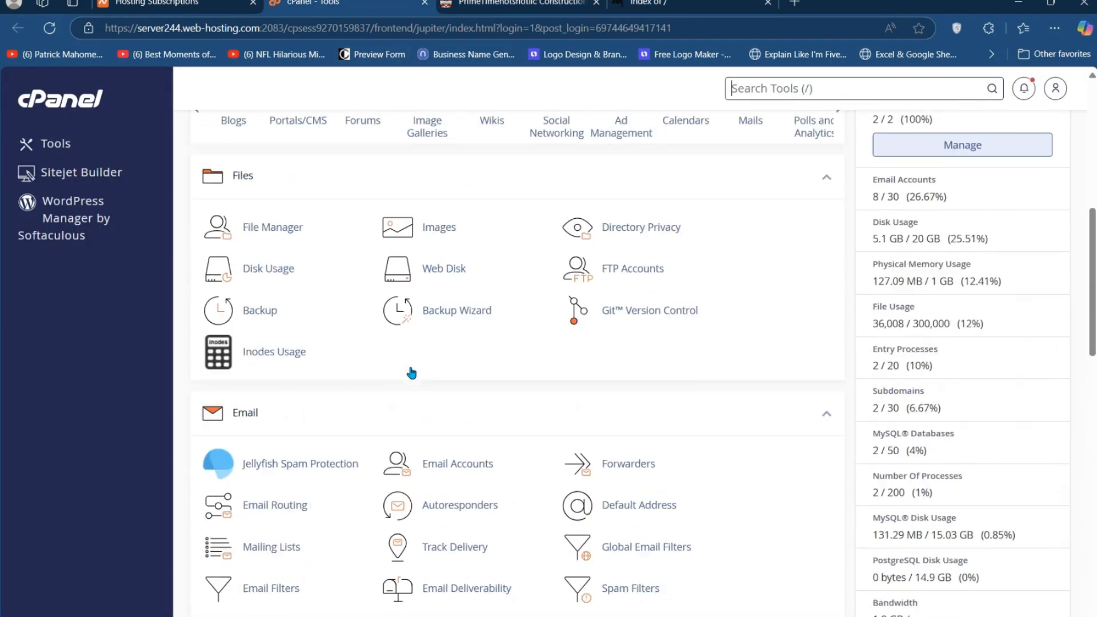
scroll(411, 373, up, 4)
scroll(411, 368, down, 5)
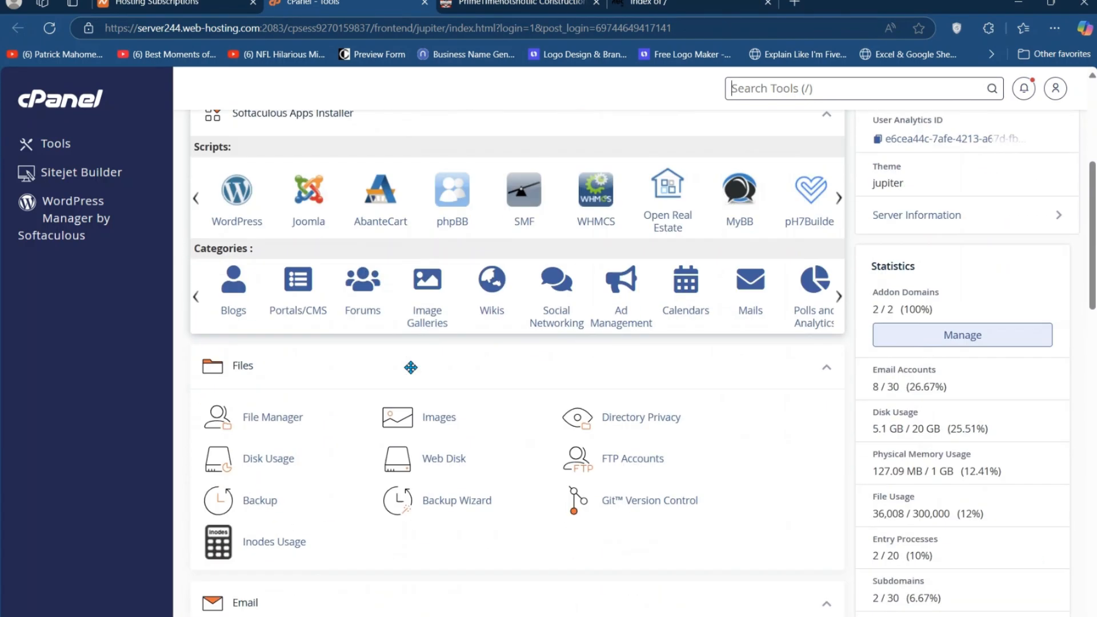
click(279, 380)
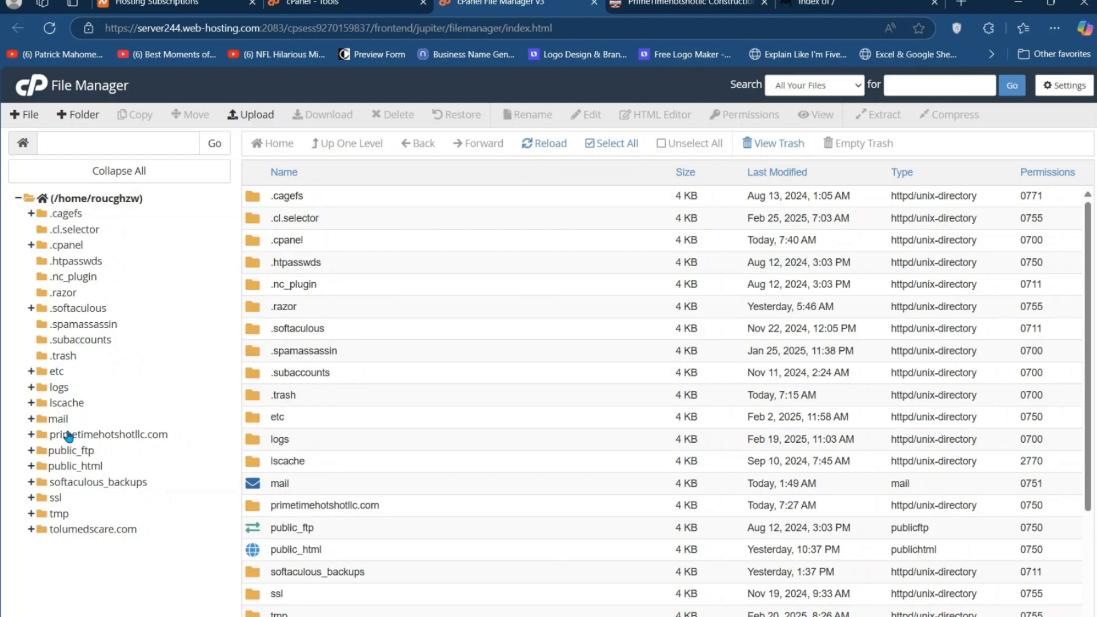
Examine the contents of the primetimehotshotllc.com, tolumedscare.com and public_html folders
click(86, 435)
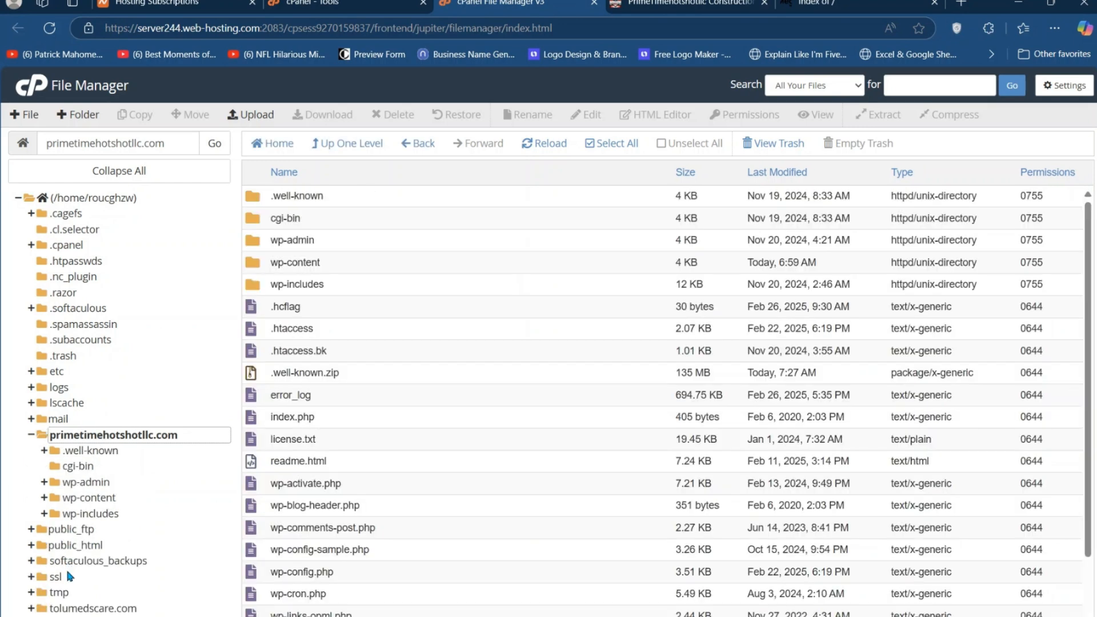
click(75, 608)
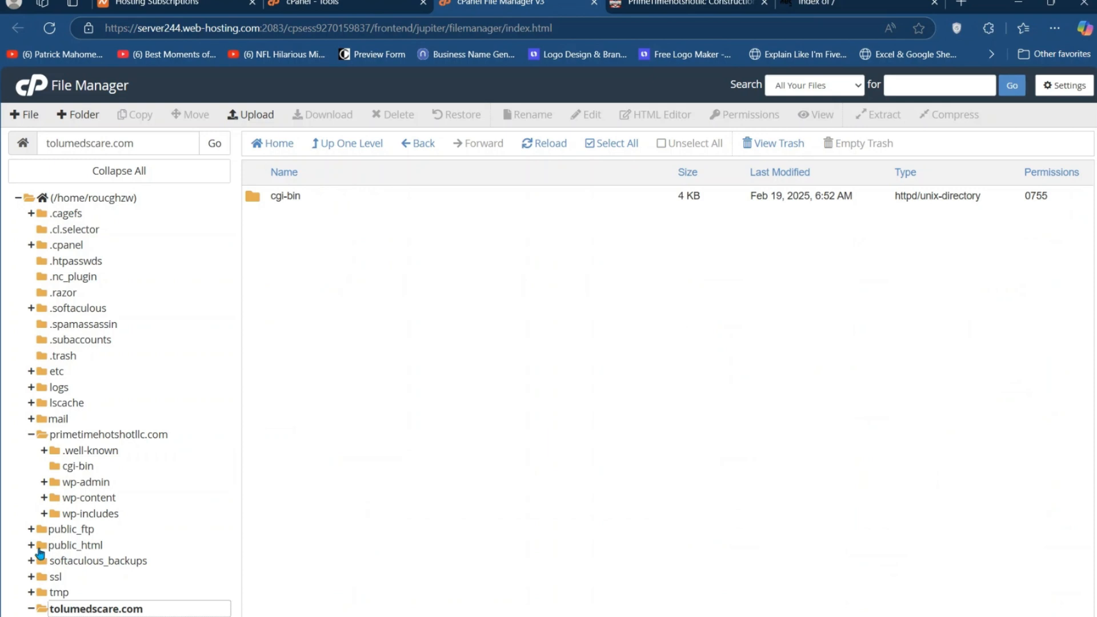
click(68, 551)
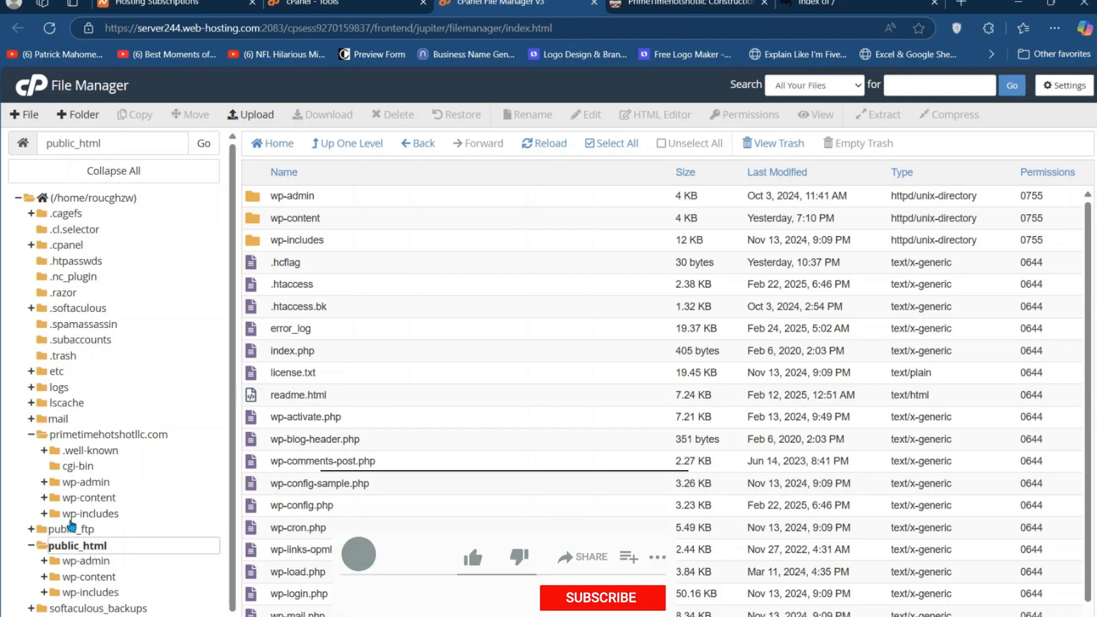
Compress all files and folders in the primetimehotshotllc.com folder into a Zip Archive
click(83, 437)
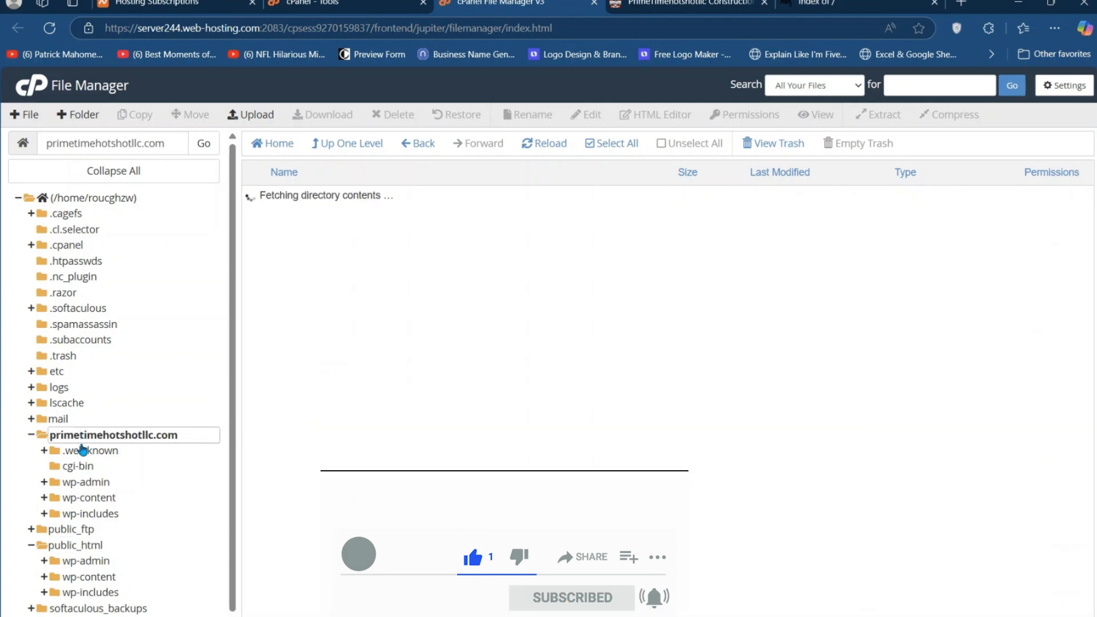
scroll(305, 341, down, 2)
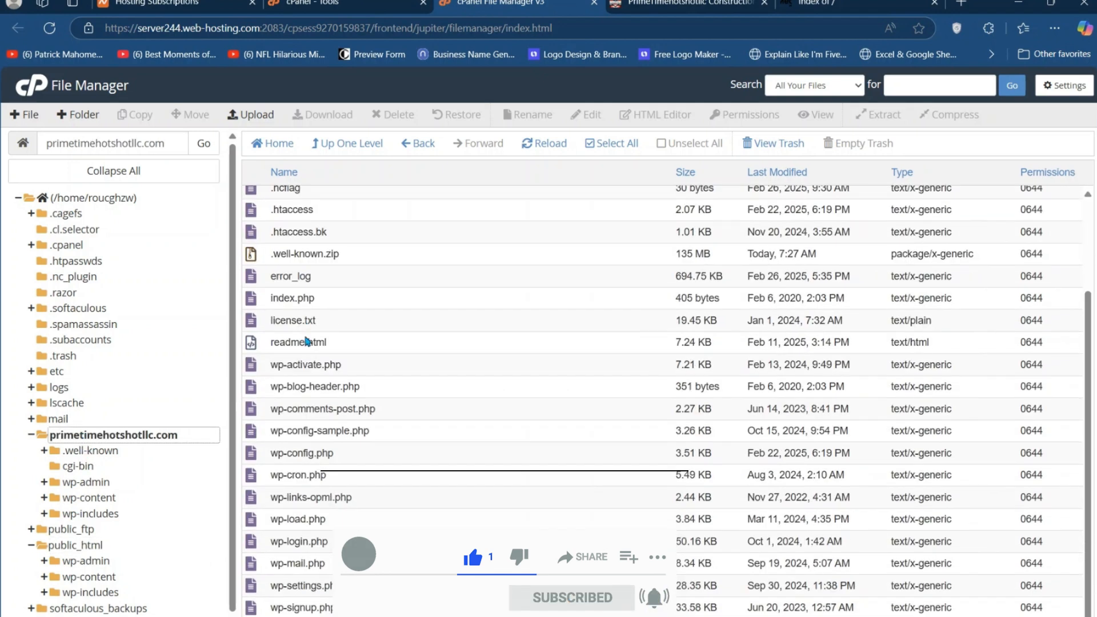
scroll(313, 353, up, 2)
scroll(313, 353, down, 2)
scroll(313, 349, up, 2)
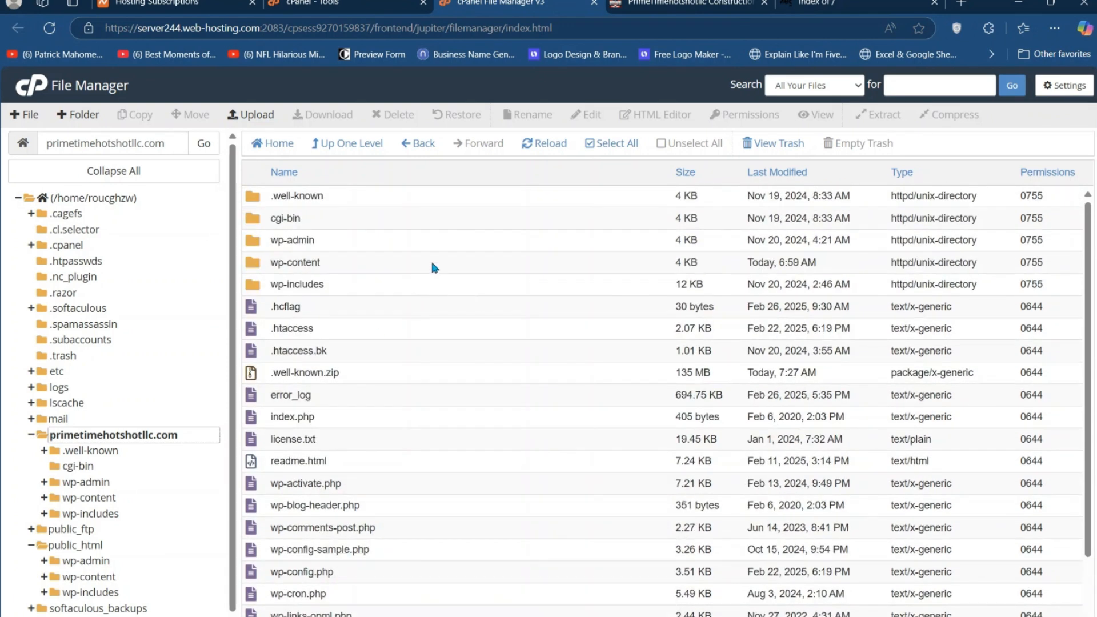
click(621, 149)
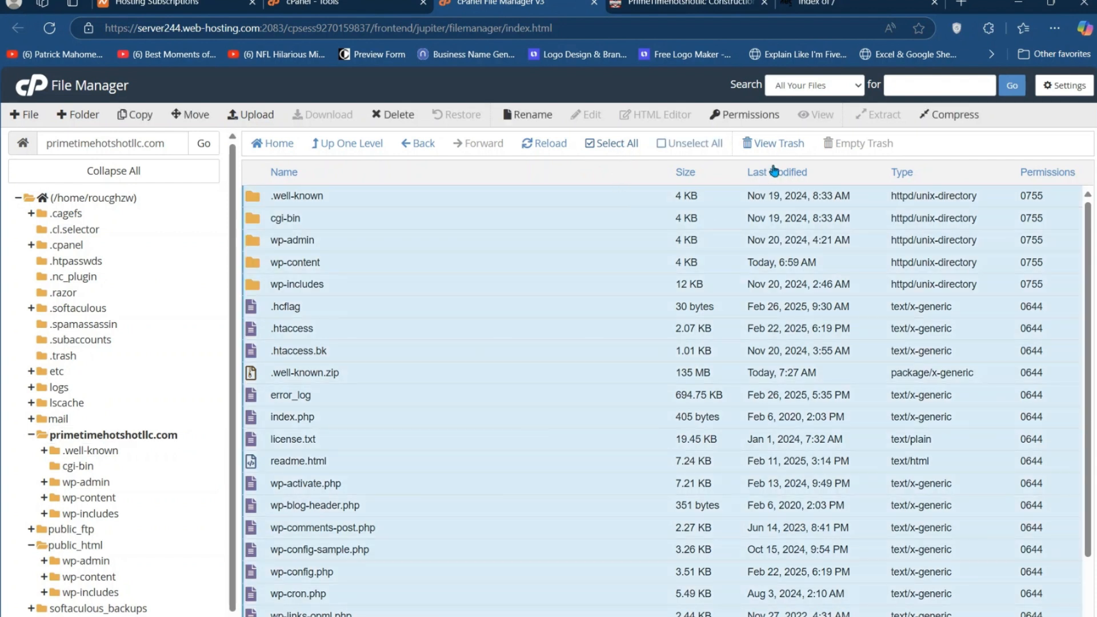
click(951, 115)
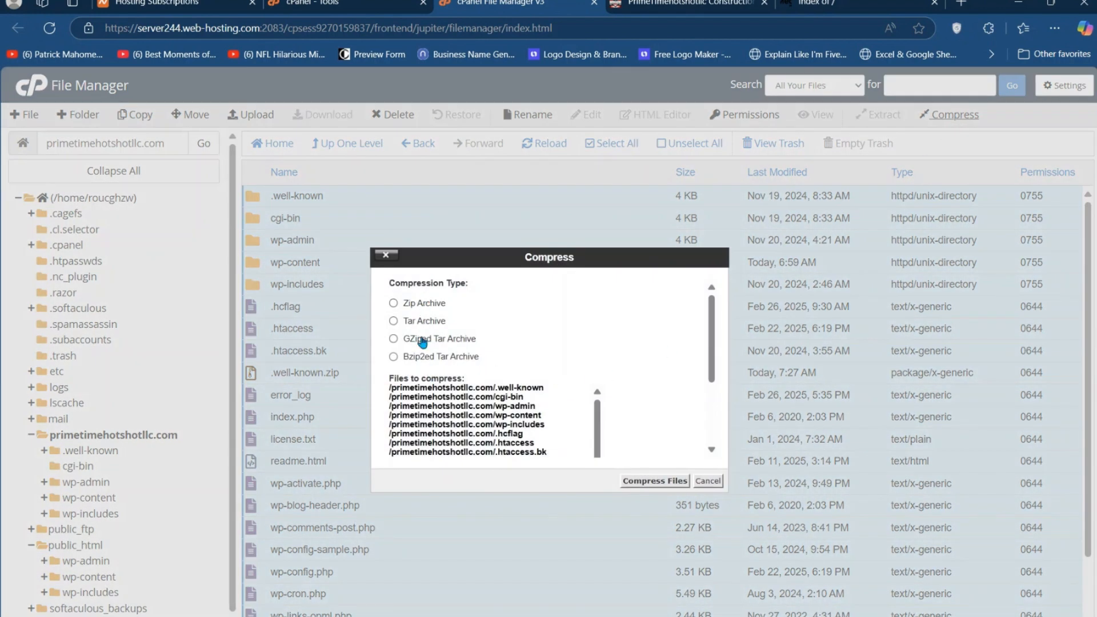
click(410, 306)
click(641, 481)
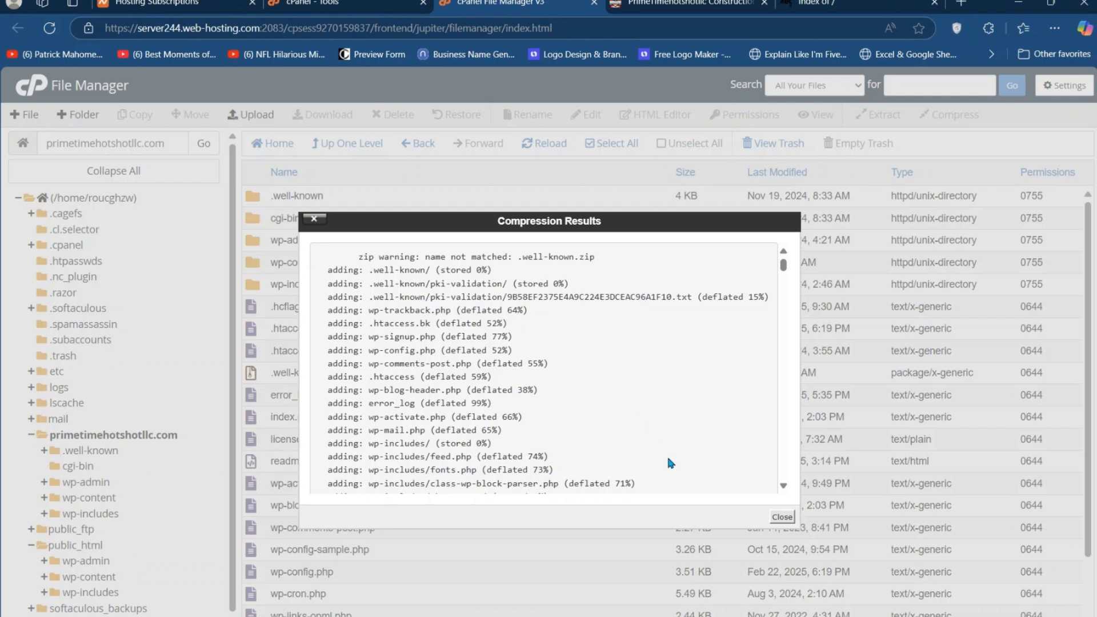
scroll(502, 345, down, 15)
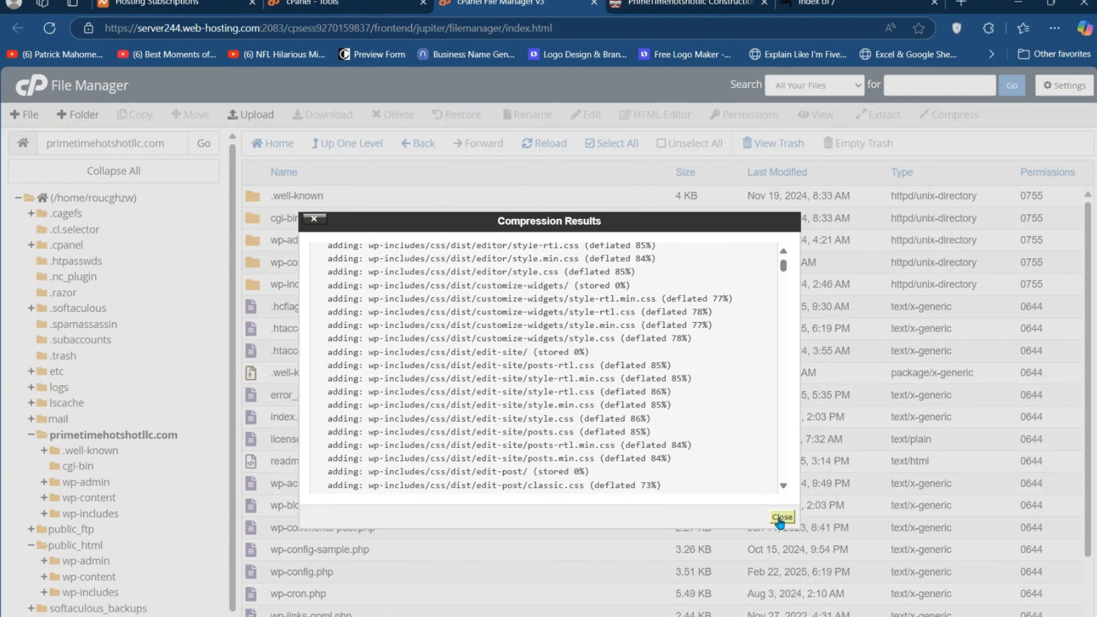
click(781, 517)
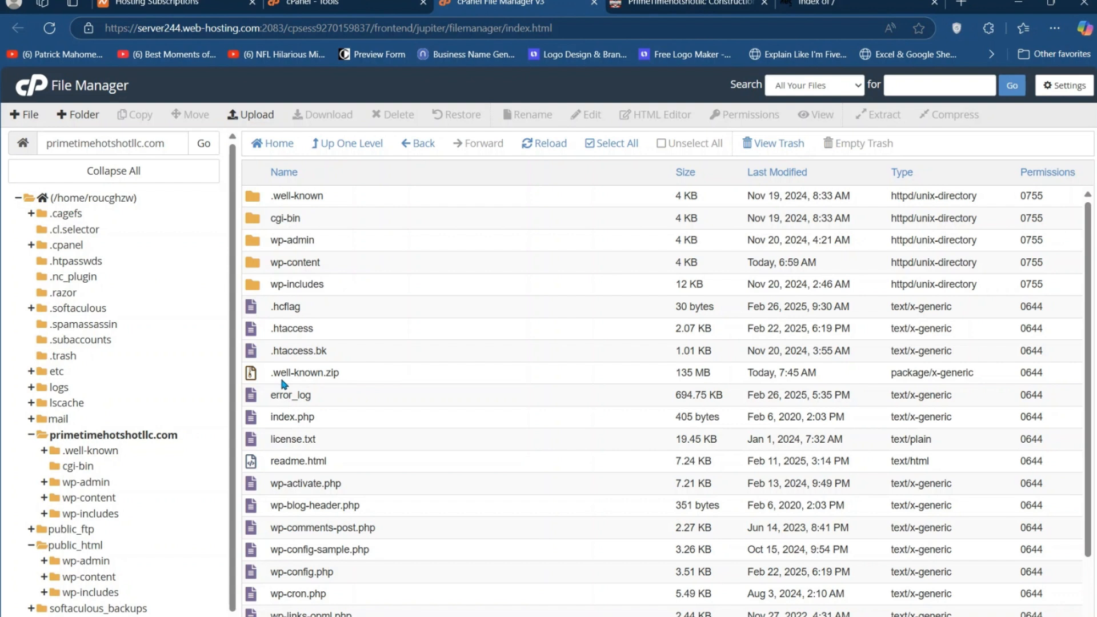
Try to download the .well-known.zip archive to the Downloads folder under the file name "new webiste"
scroll(297, 388, down, 2)
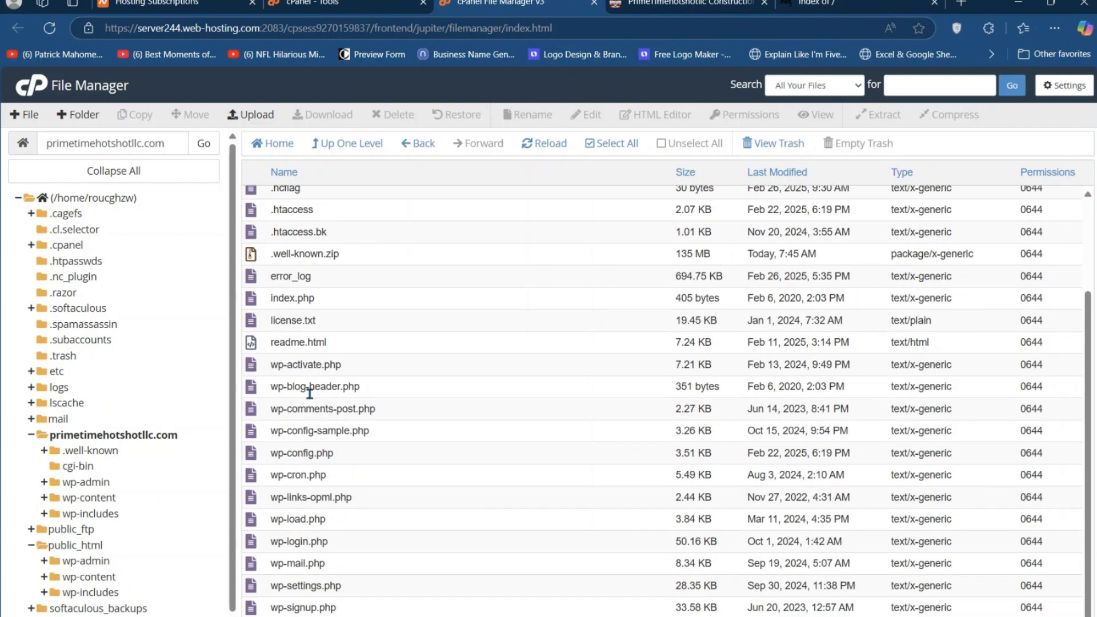
scroll(312, 398, up, 2)
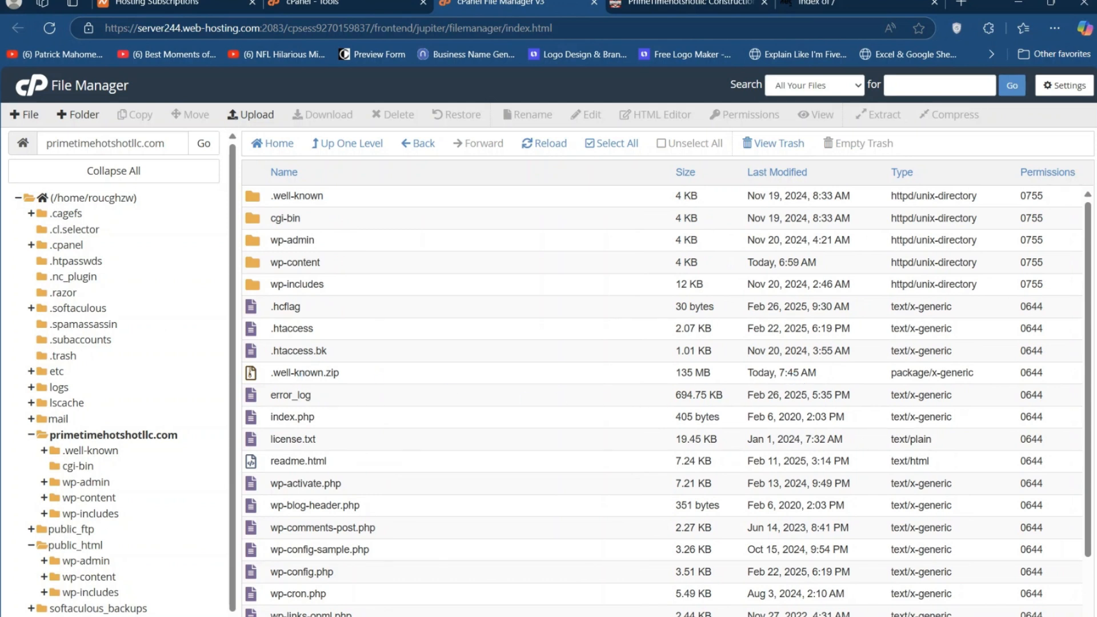
click(273, 374)
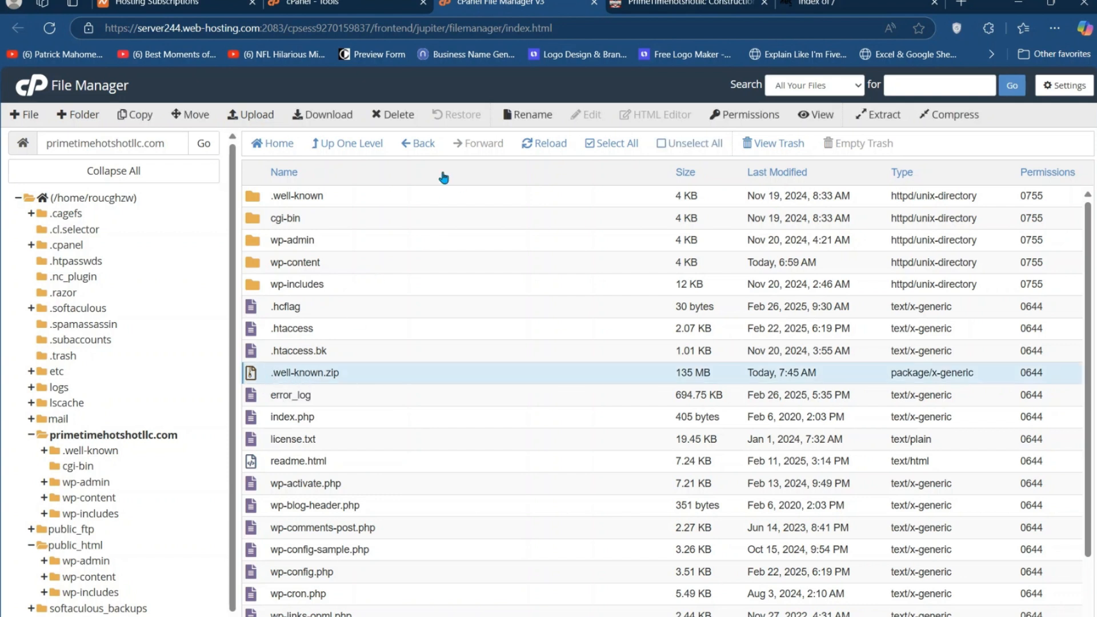
click(343, 121)
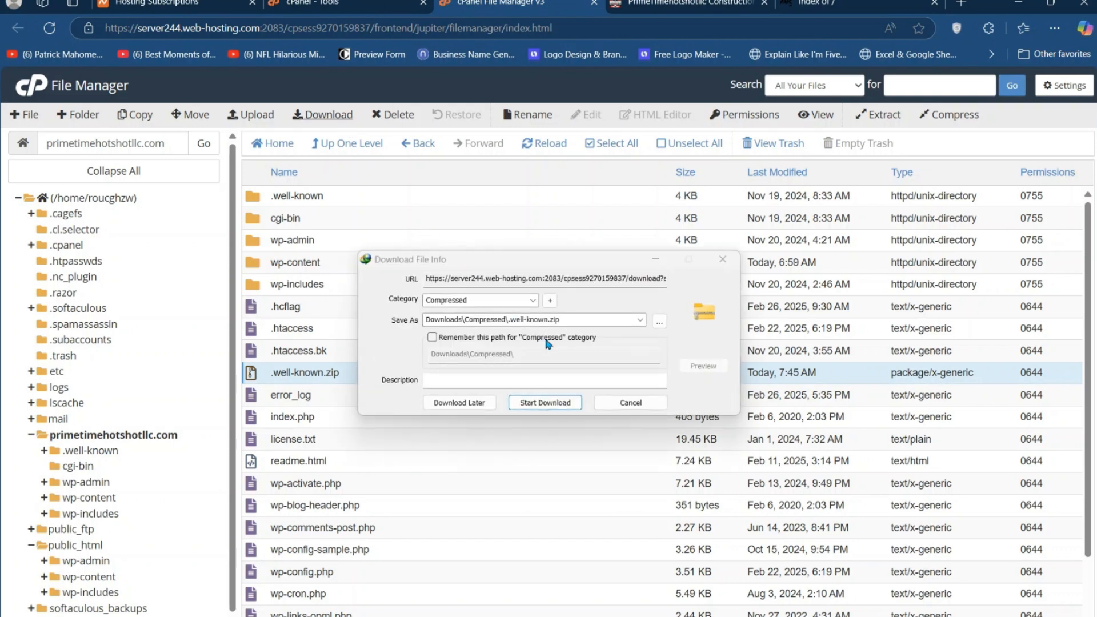
click(659, 323)
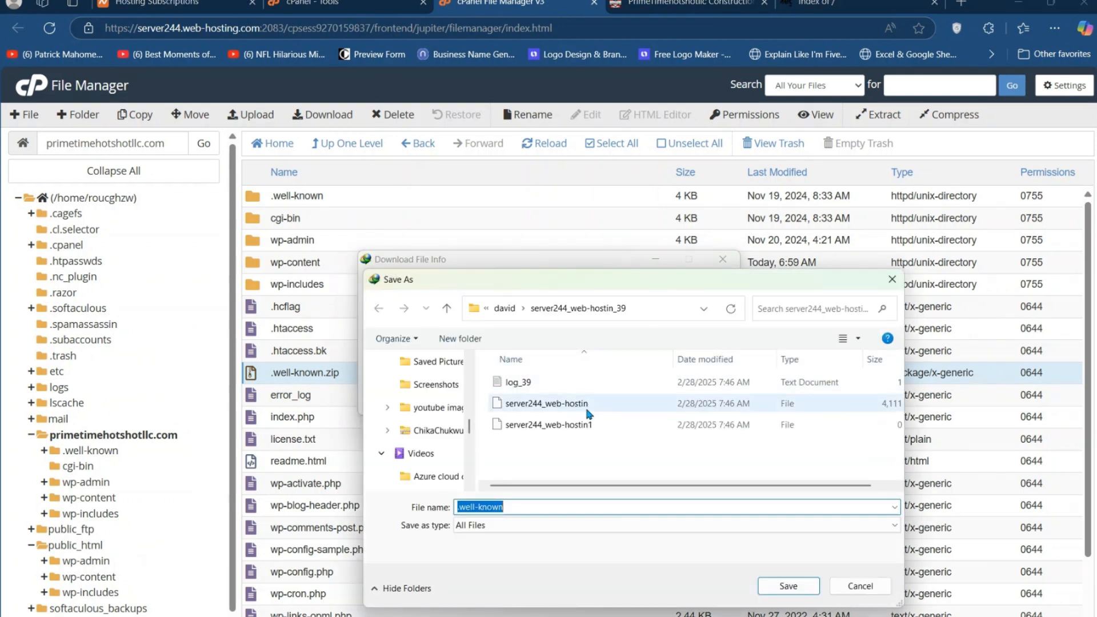
scroll(440, 429, up, 6)
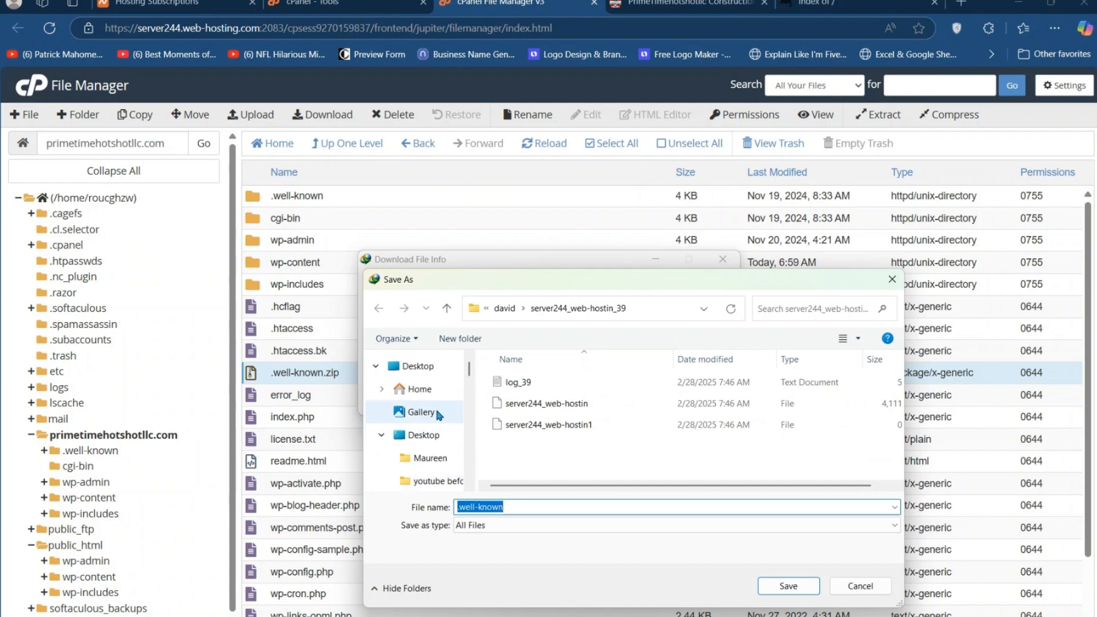
scroll(434, 406, down, 4)
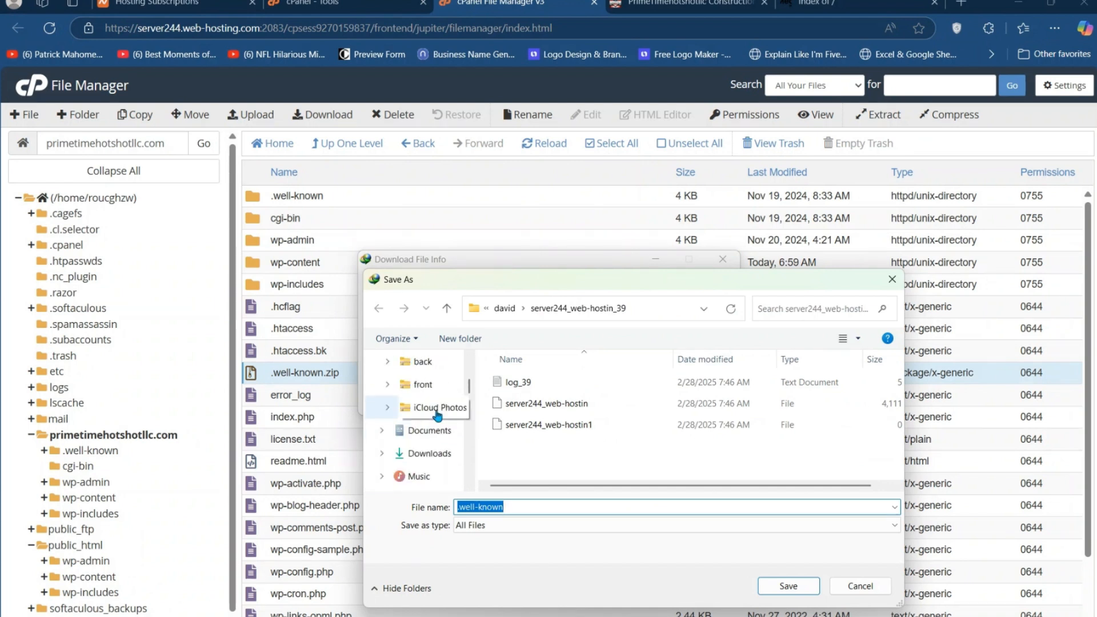
click(441, 454)
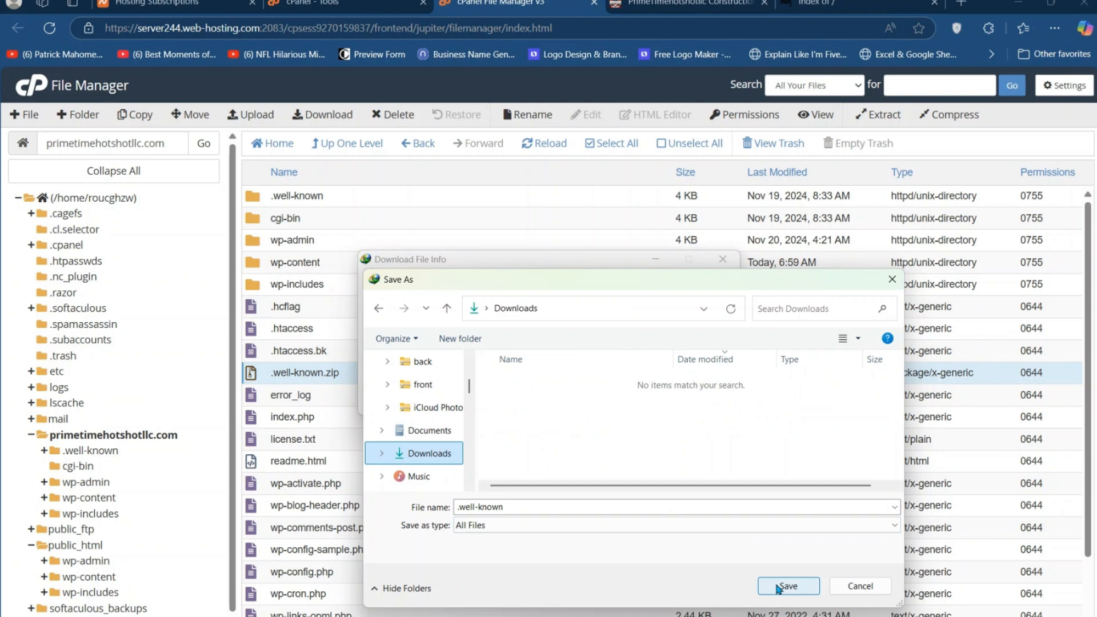
click(547, 509)
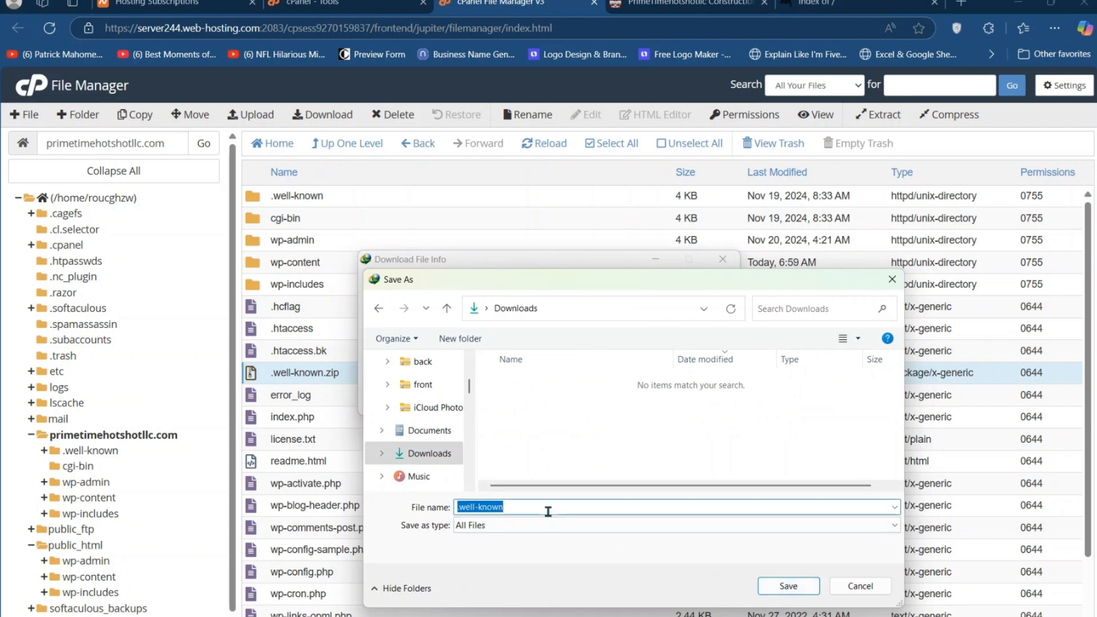
text(new webiste)
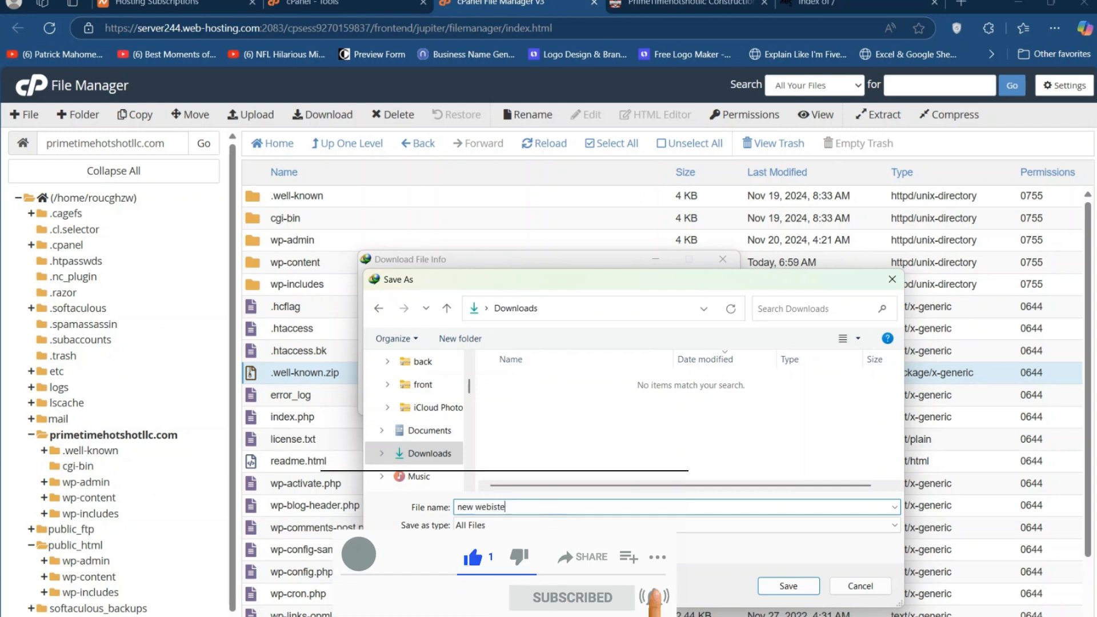
click(788, 586)
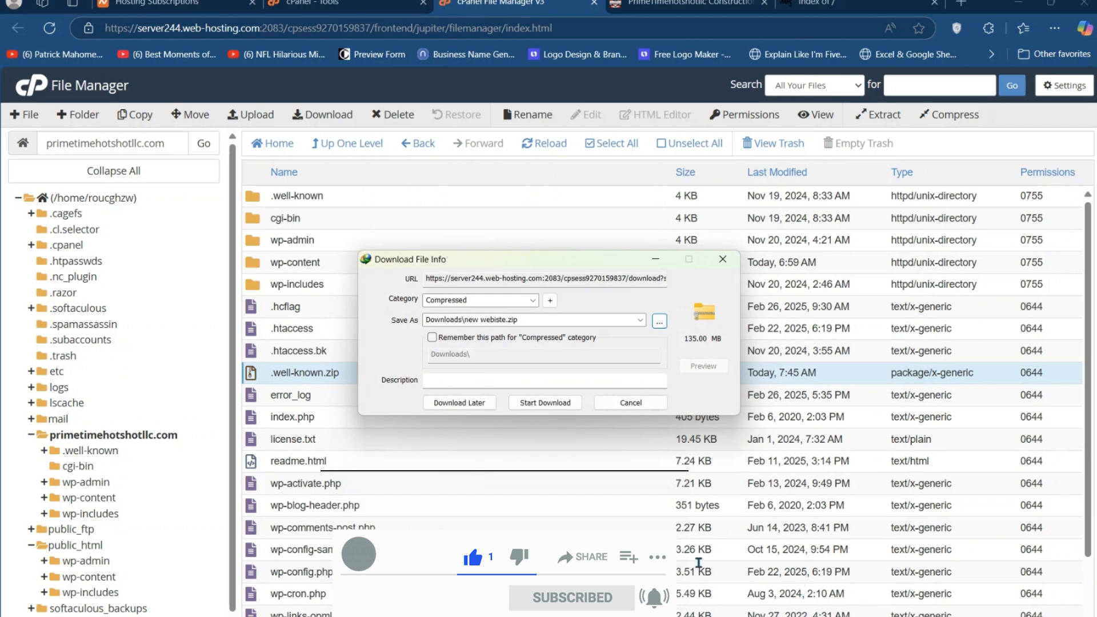
click(557, 405)
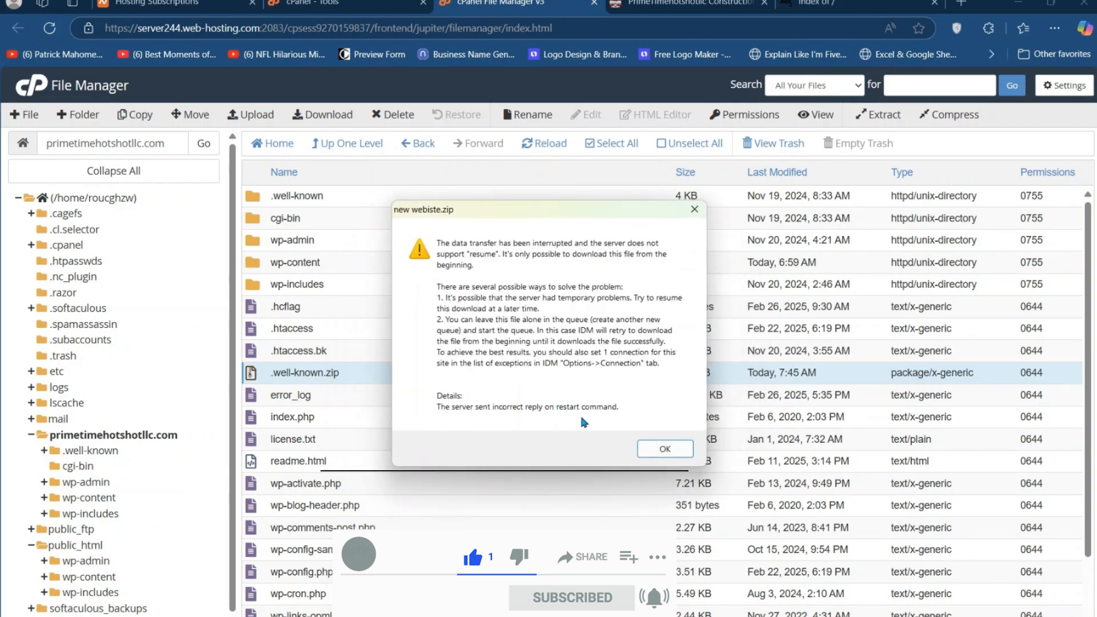
click(665, 449)
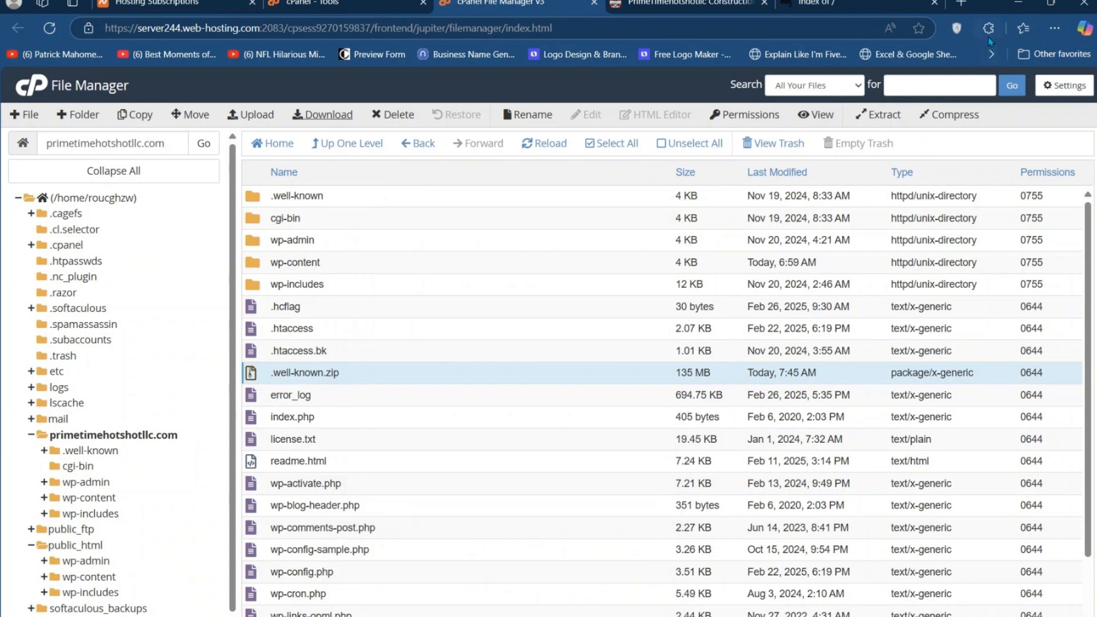
Switch to File Explorer and check the "new website" zip file in the Downloads folder
key(alt+Tab)
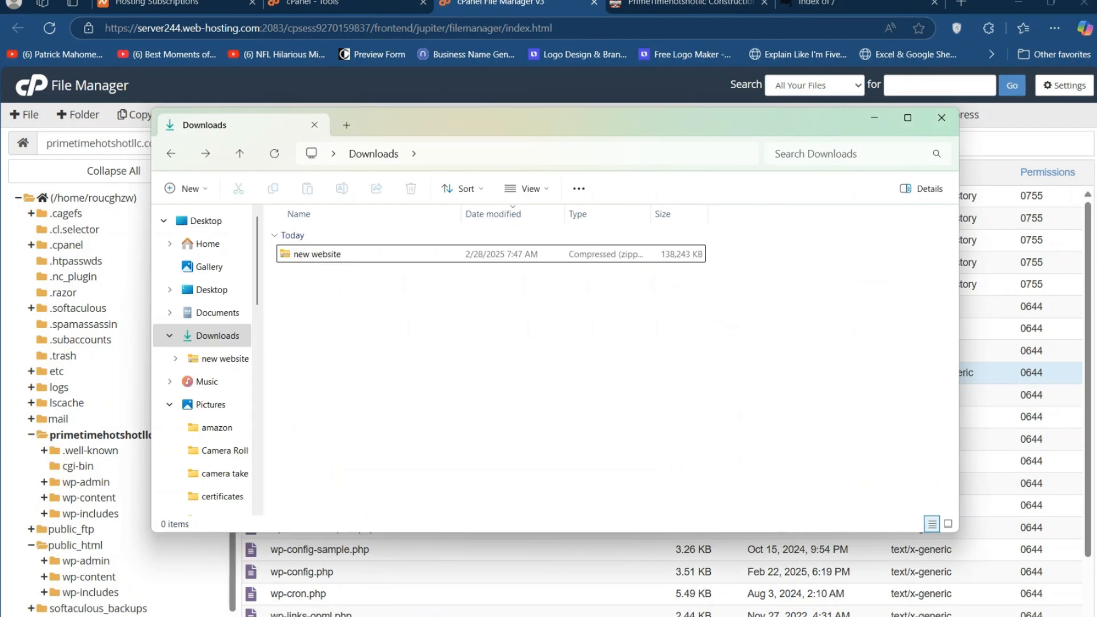
click(389, 256)
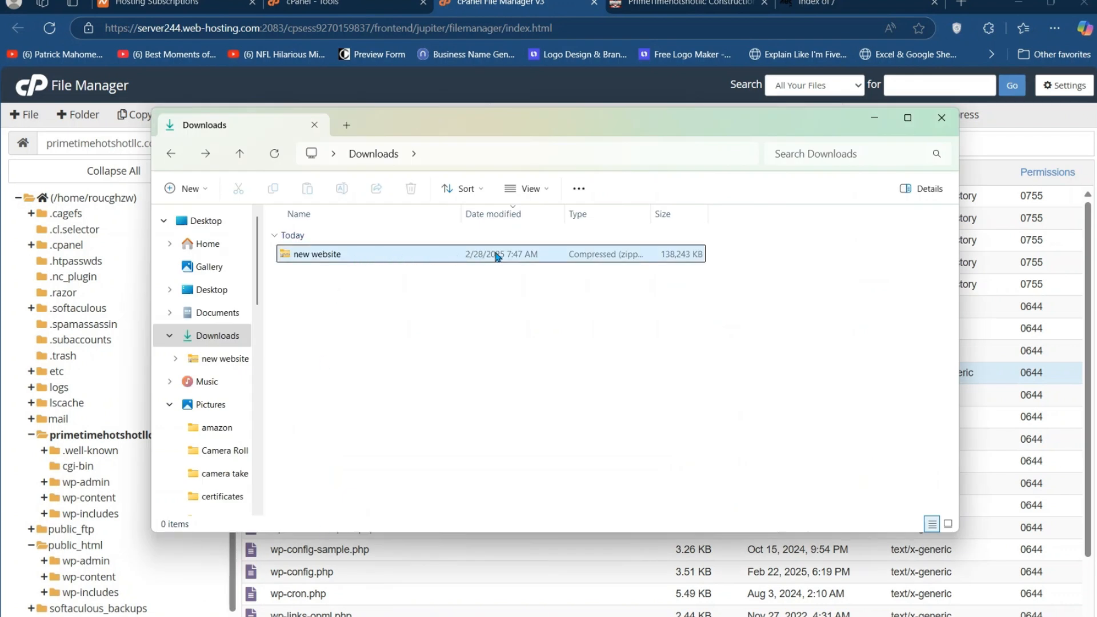
click(605, 277)
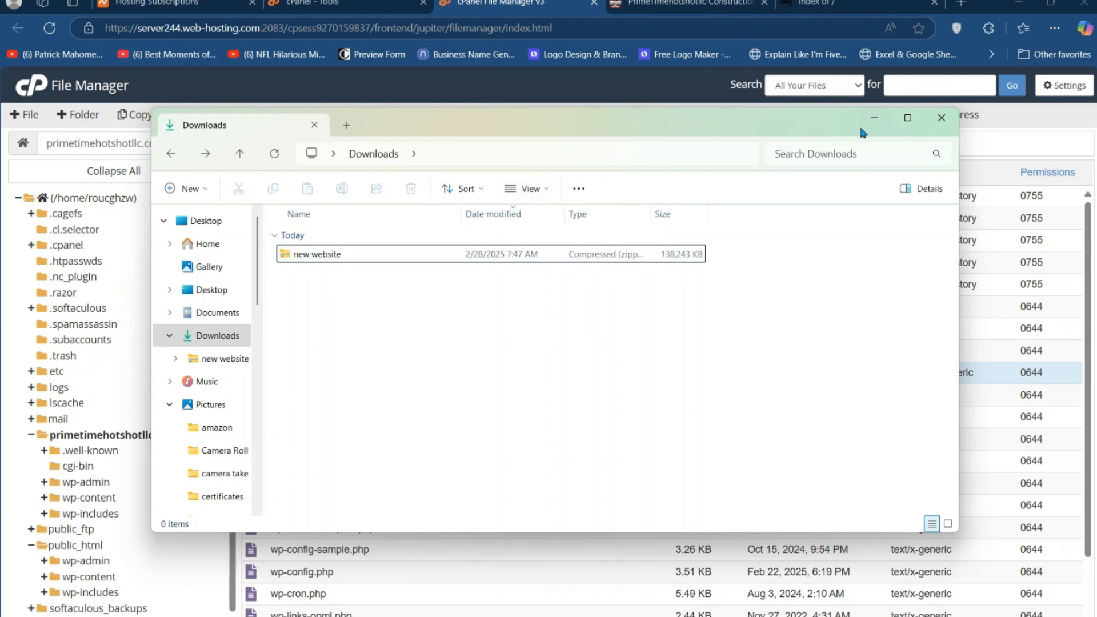
click(875, 117)
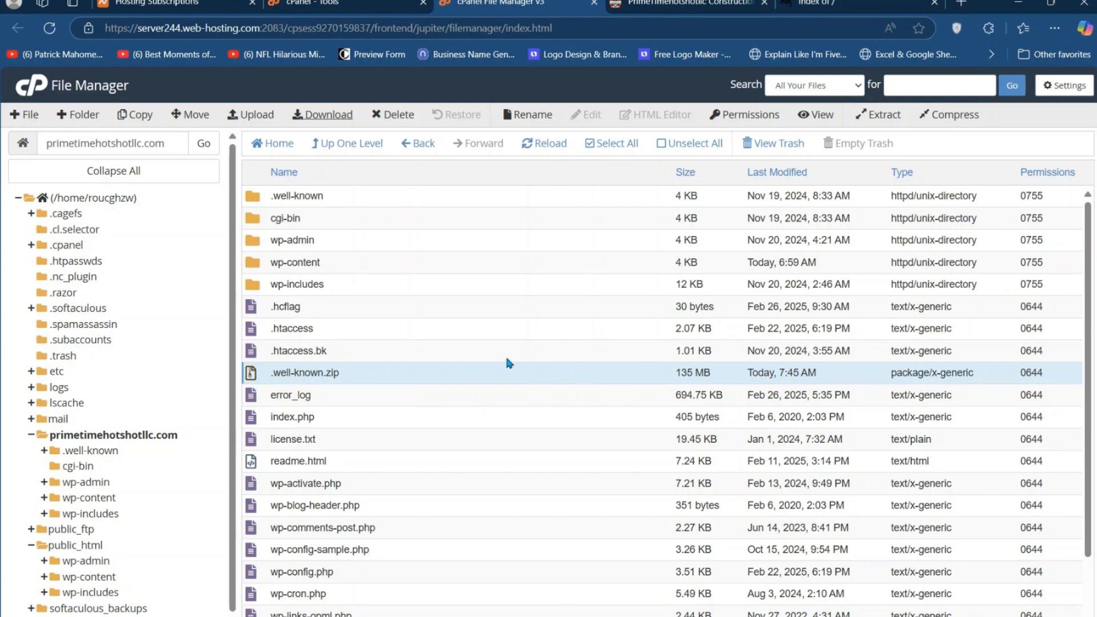
Delete the .well-known.zip archive from the primetimehotshotllc.com folder
click(393, 114)
click(474, 378)
click(665, 415)
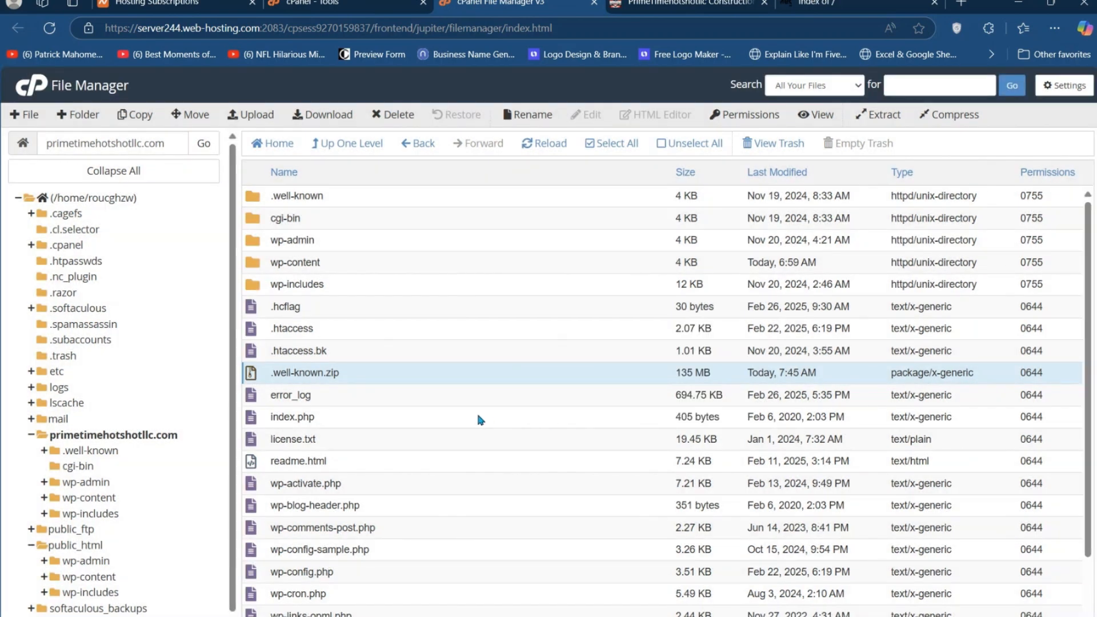
scroll(450, 442, down, 2)
scroll(450, 442, up, 2)
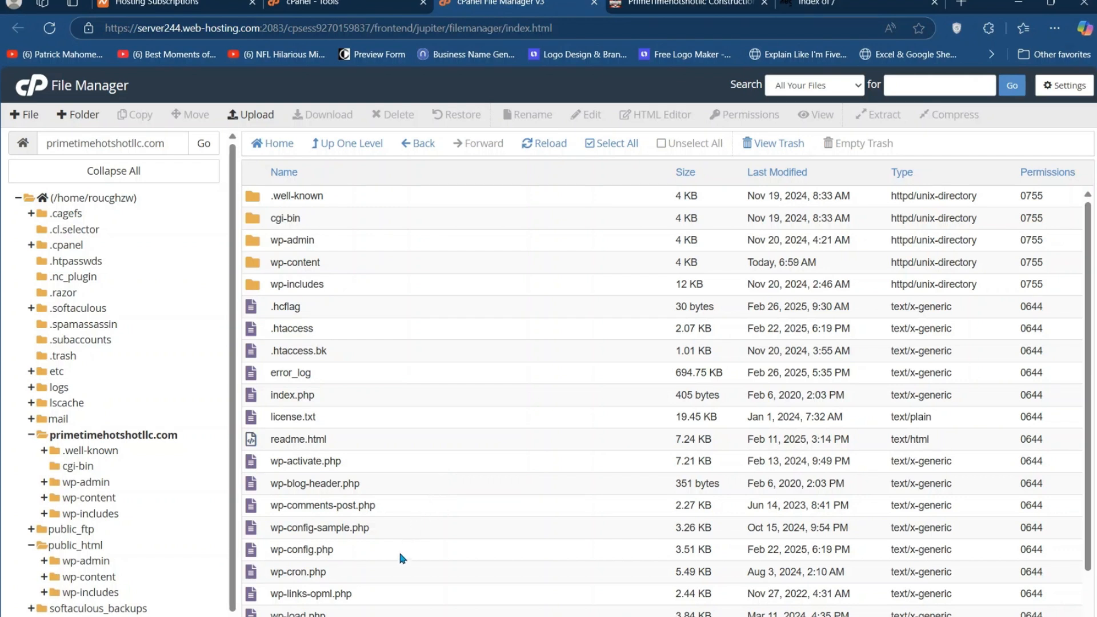
Open wp-config.php from the primetimehotshotllc.com folder for editing
scroll(400, 562, down, 2)
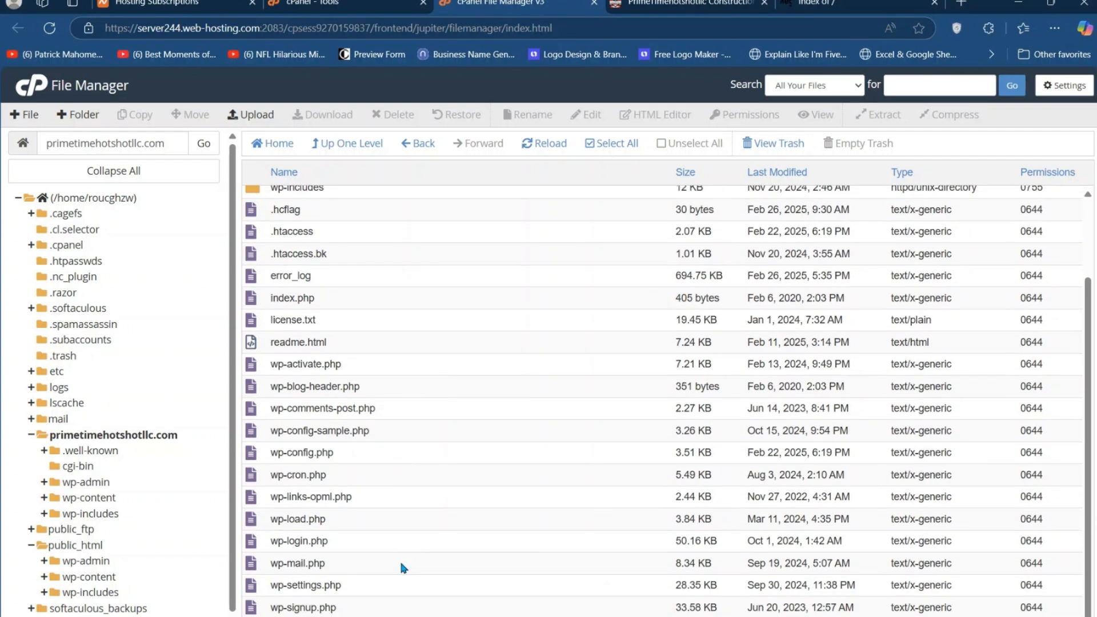
click(312, 453)
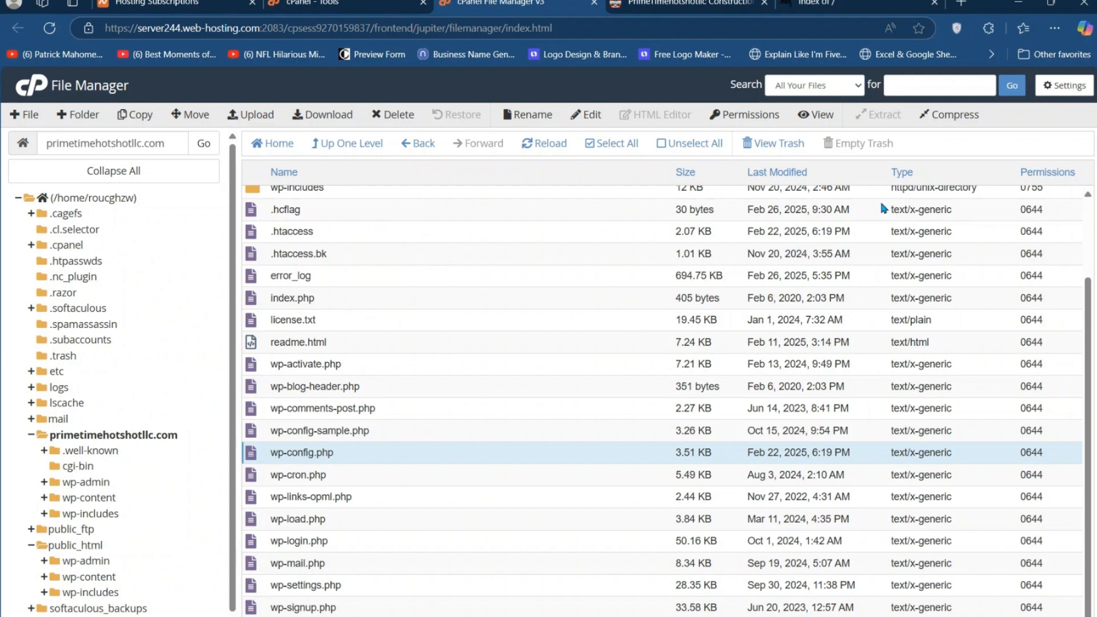
click(588, 114)
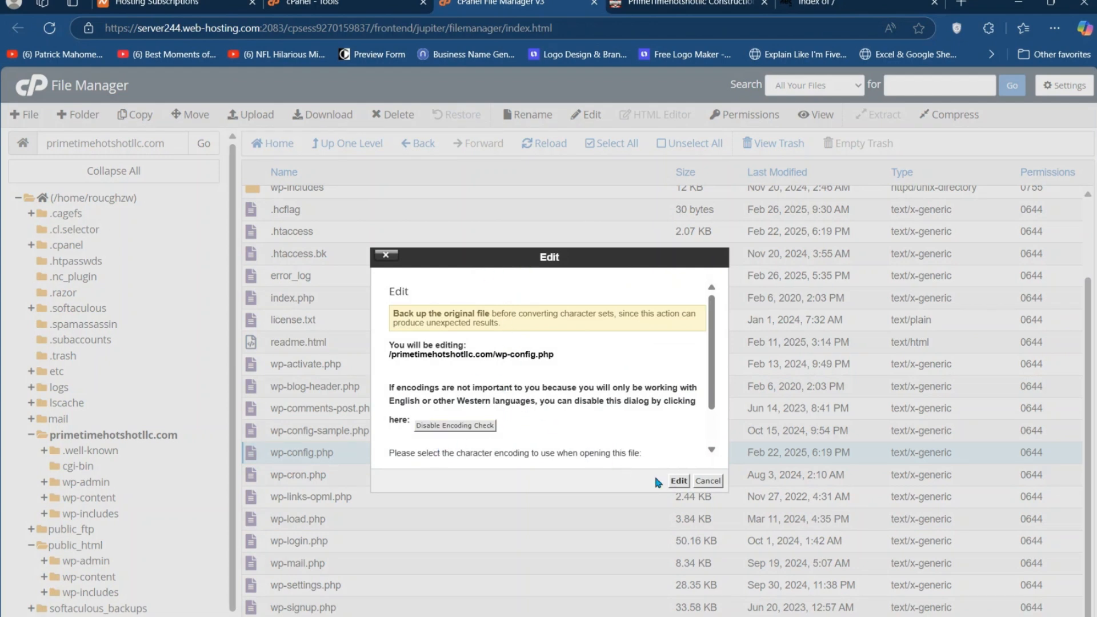
click(677, 481)
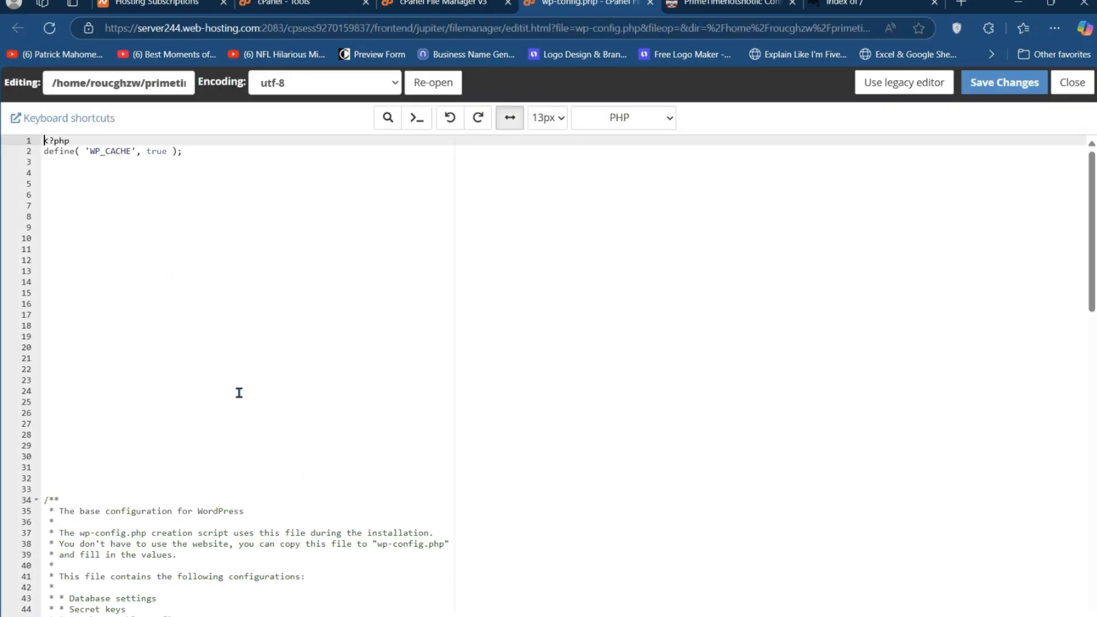
Copy the DB_NAME value roucghzw_wp555 from the database settings in wp-config.php
scroll(239, 393, down, 5)
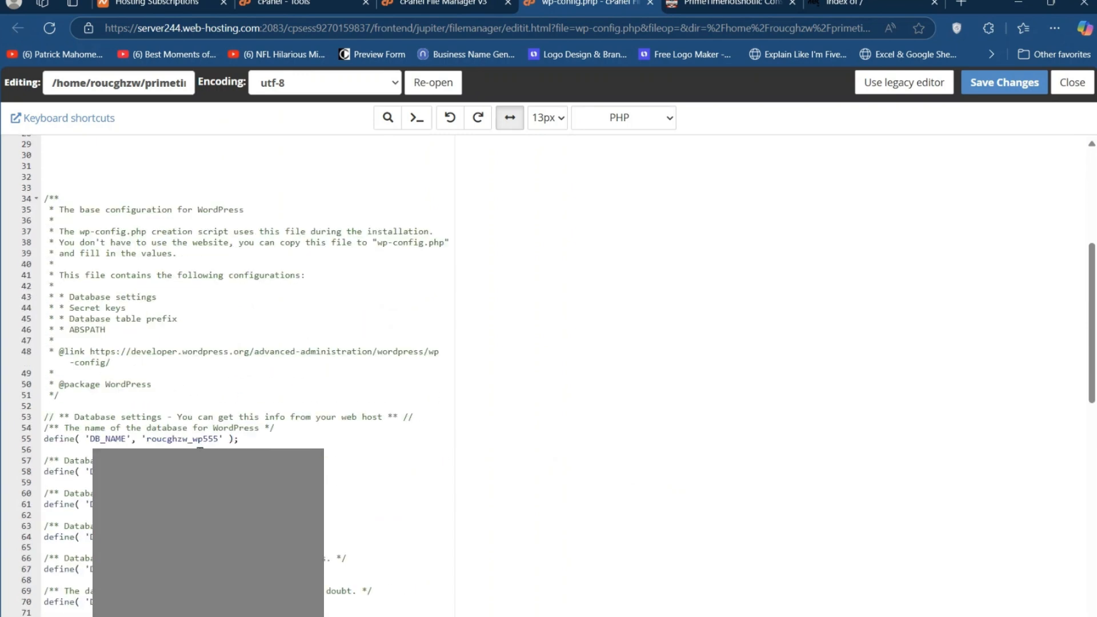
scroll(199, 448, down, 1)
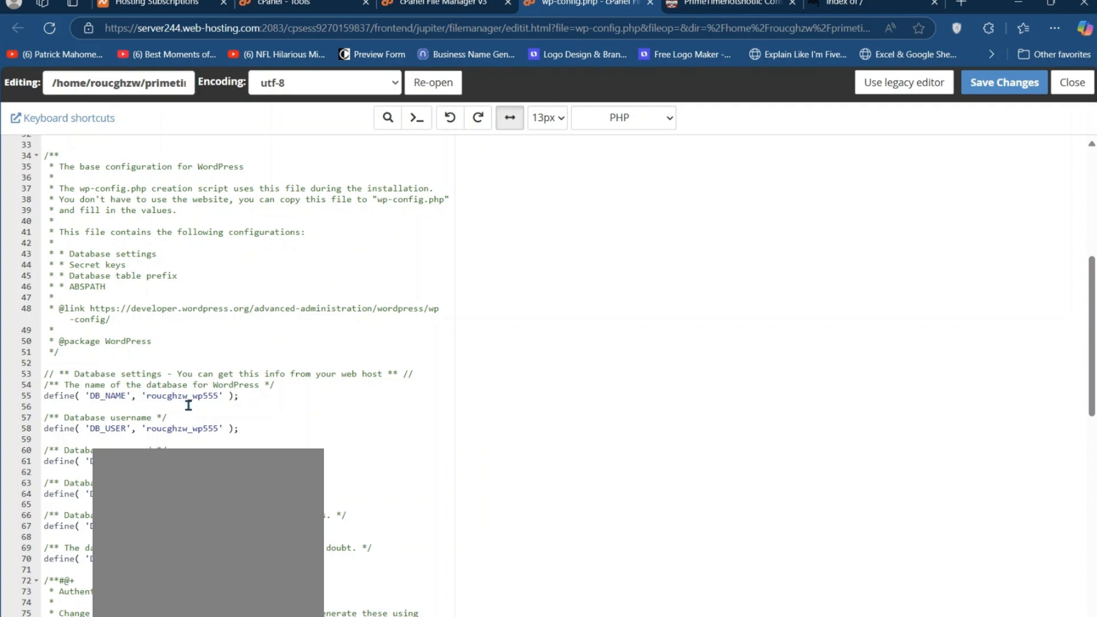
drag(218, 396, 147, 398)
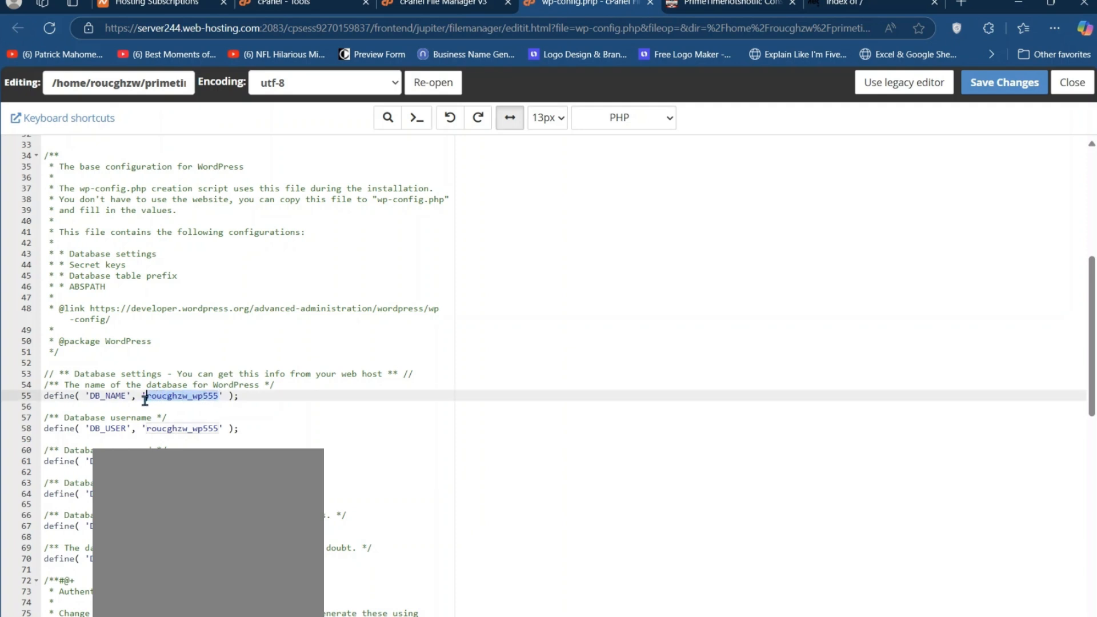
right_click(163, 399)
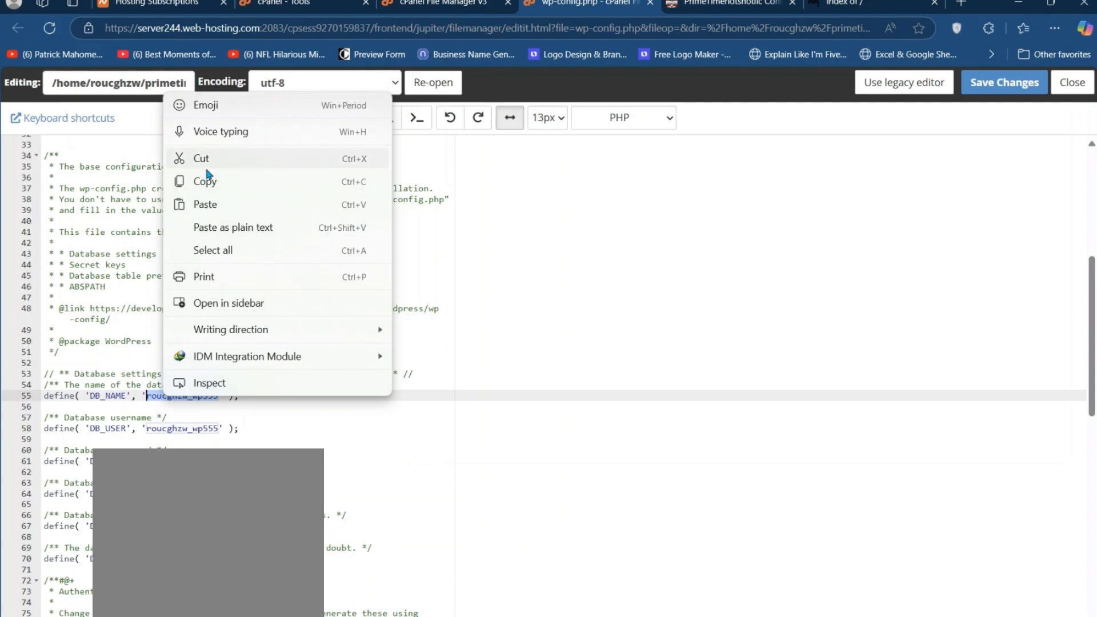
click(206, 182)
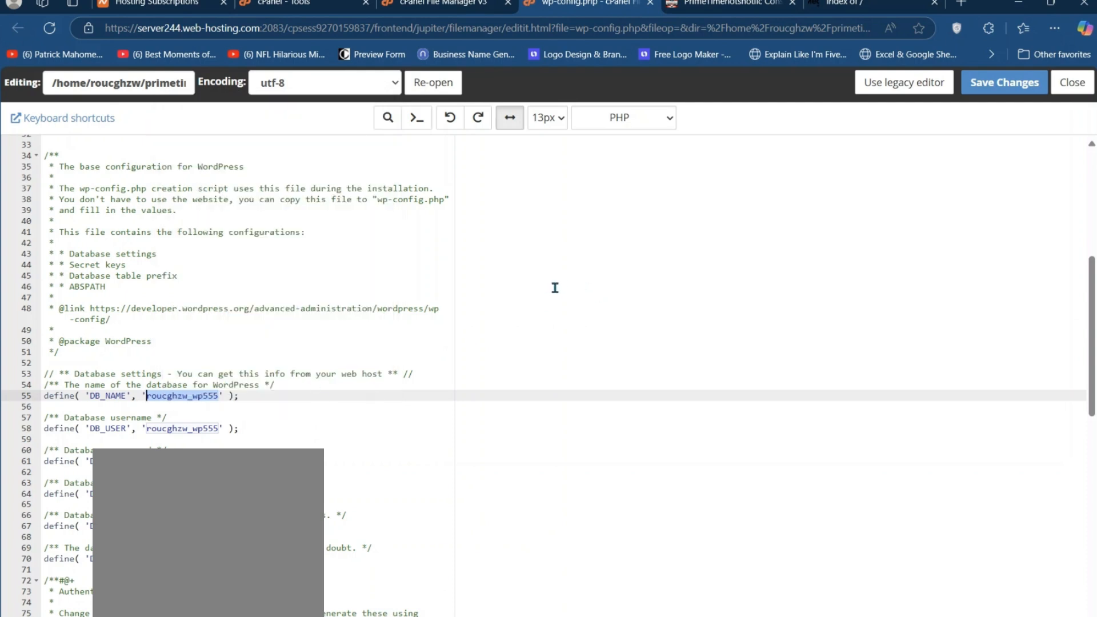
Switch to Notepad and paste the copied database name a few lines below the database credential labels
click(593, 614)
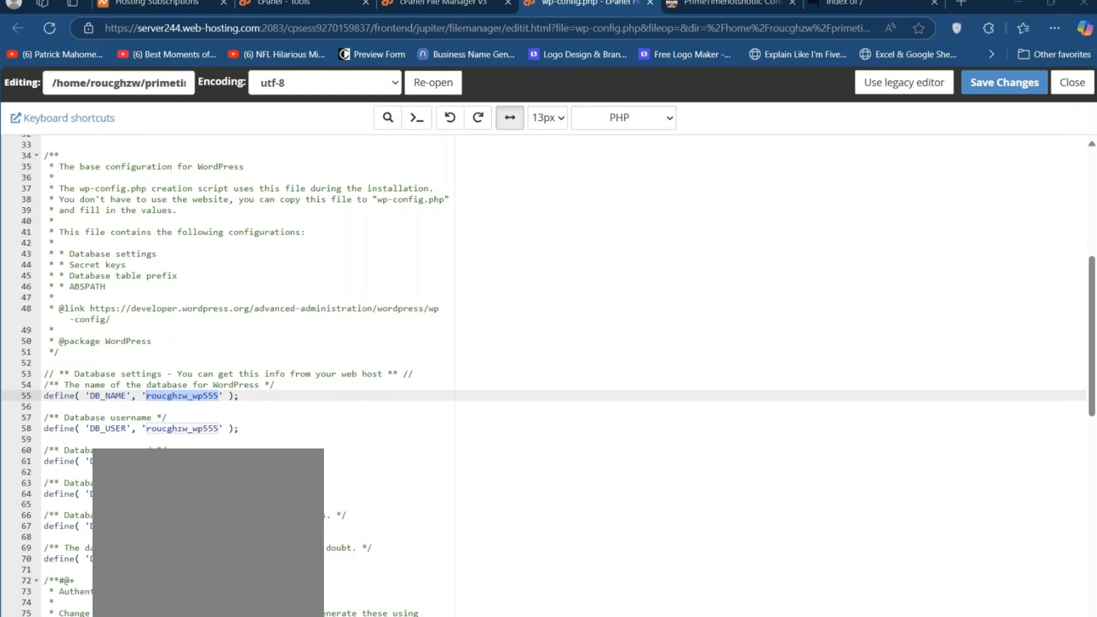
drag(1096, 366, 722, 237)
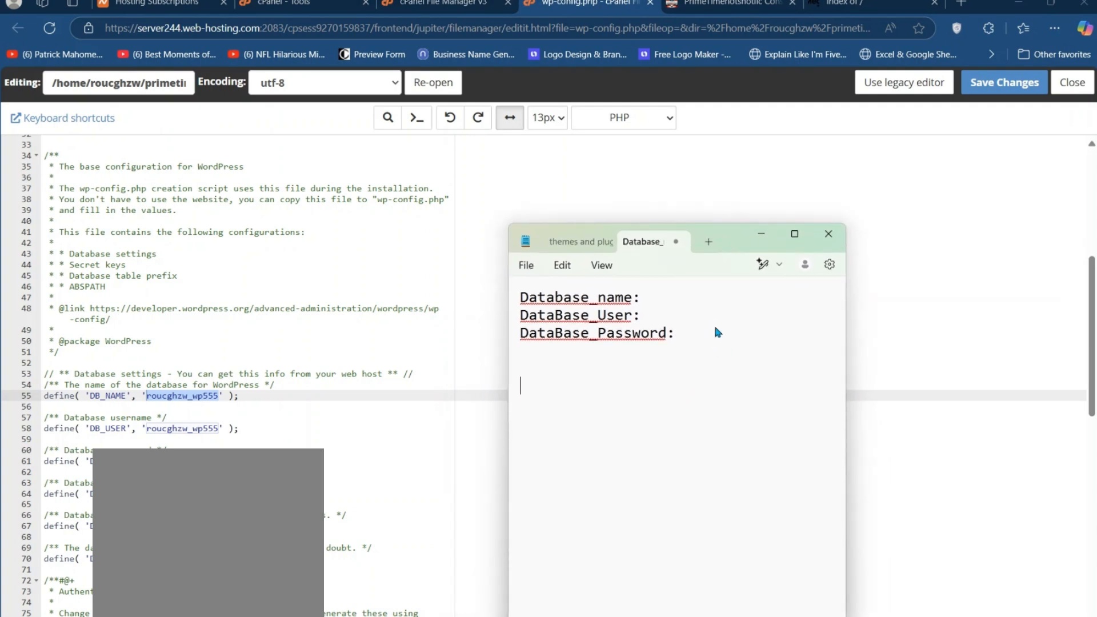
key(Return)
key(Return)
key(Return)
key(ctrl+v)
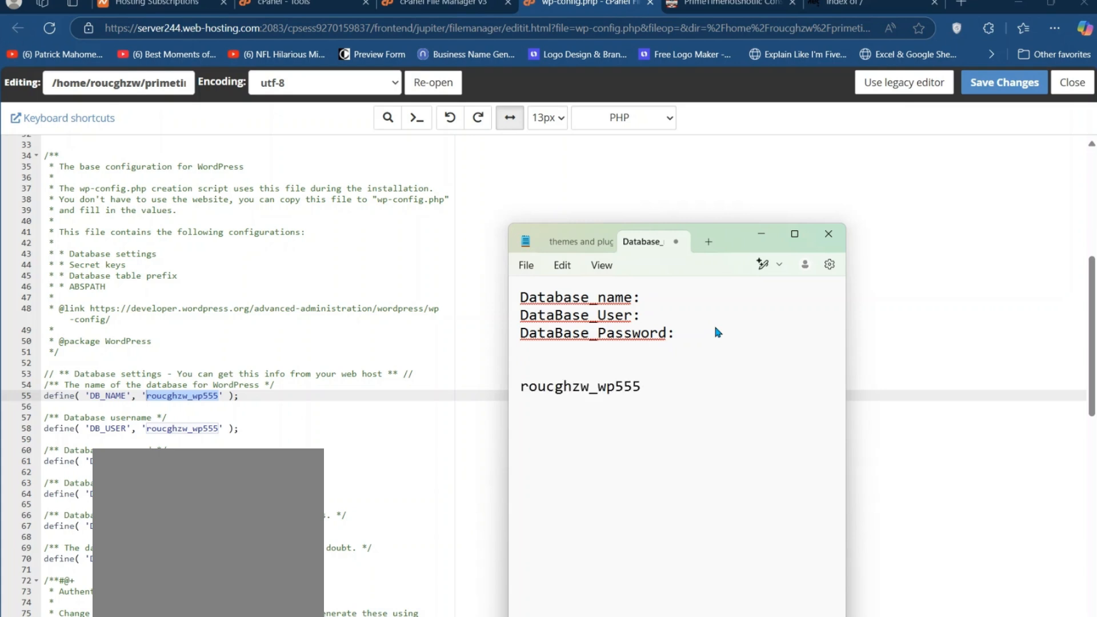
Close the wp-config.php editor and the File Manager page
click(479, 159)
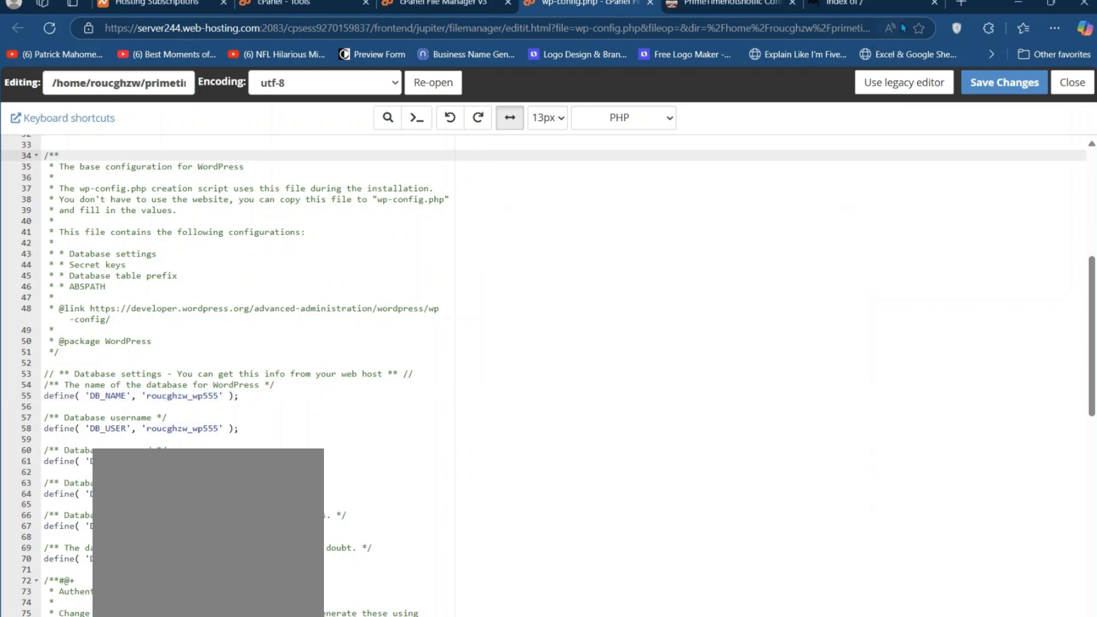
click(651, 4)
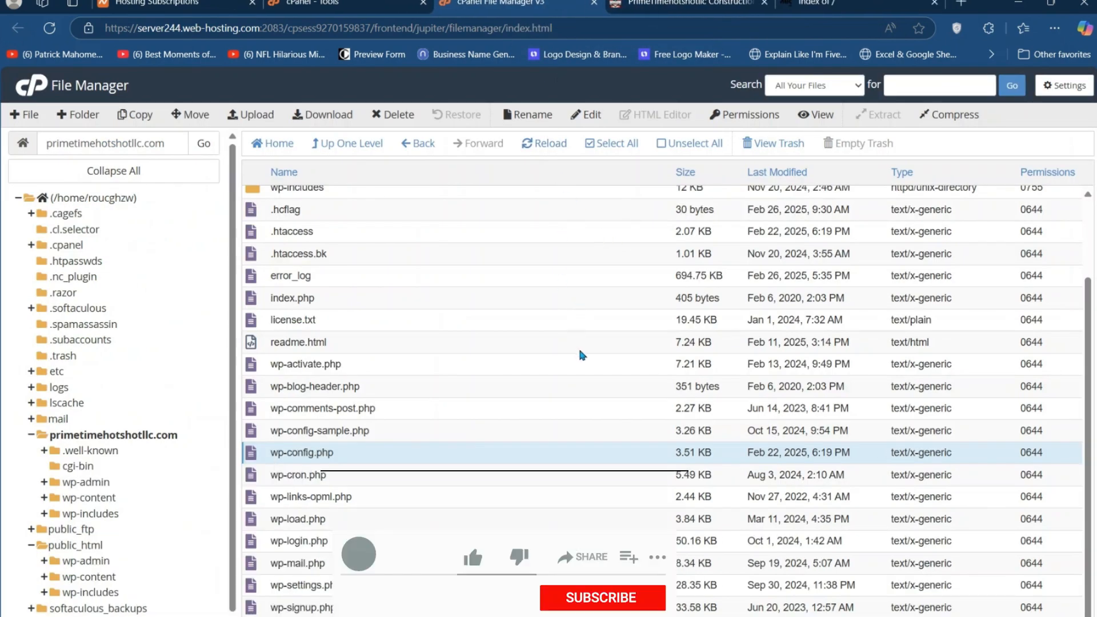
scroll(580, 351, up, 2)
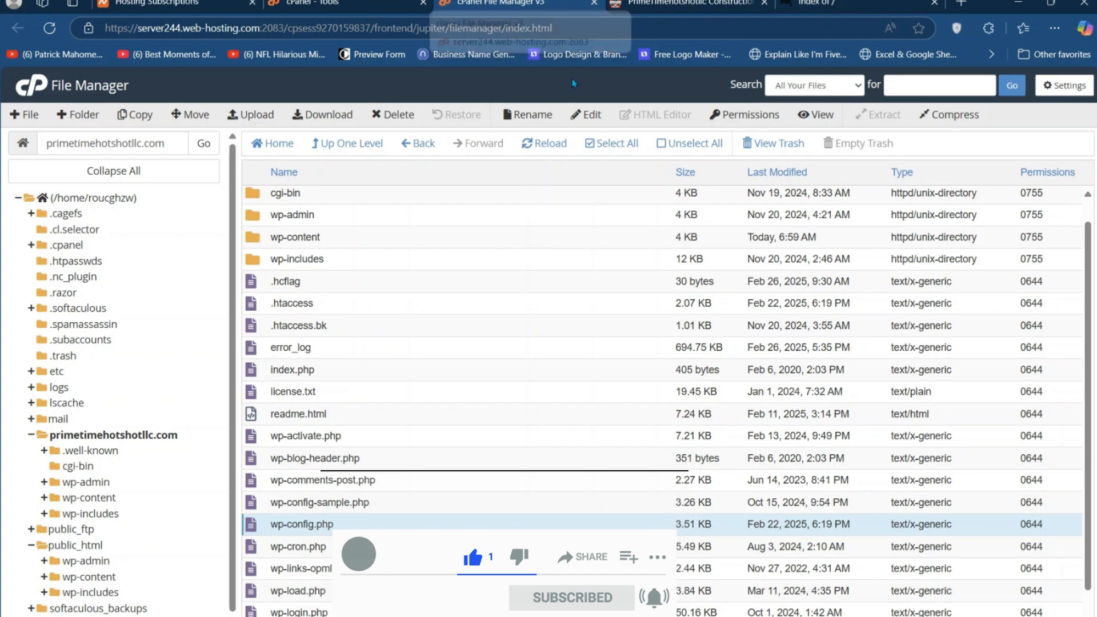
click(594, 3)
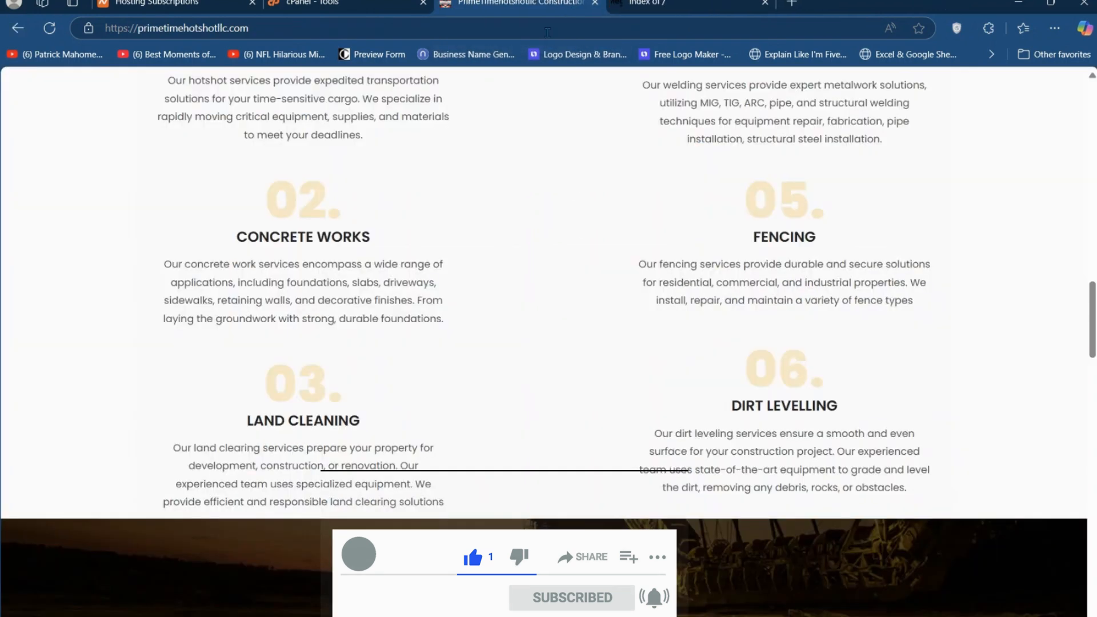
Open phpMyAdmin from cPanel's database tools and open the roucghzw_wp555 database
click(348, 3)
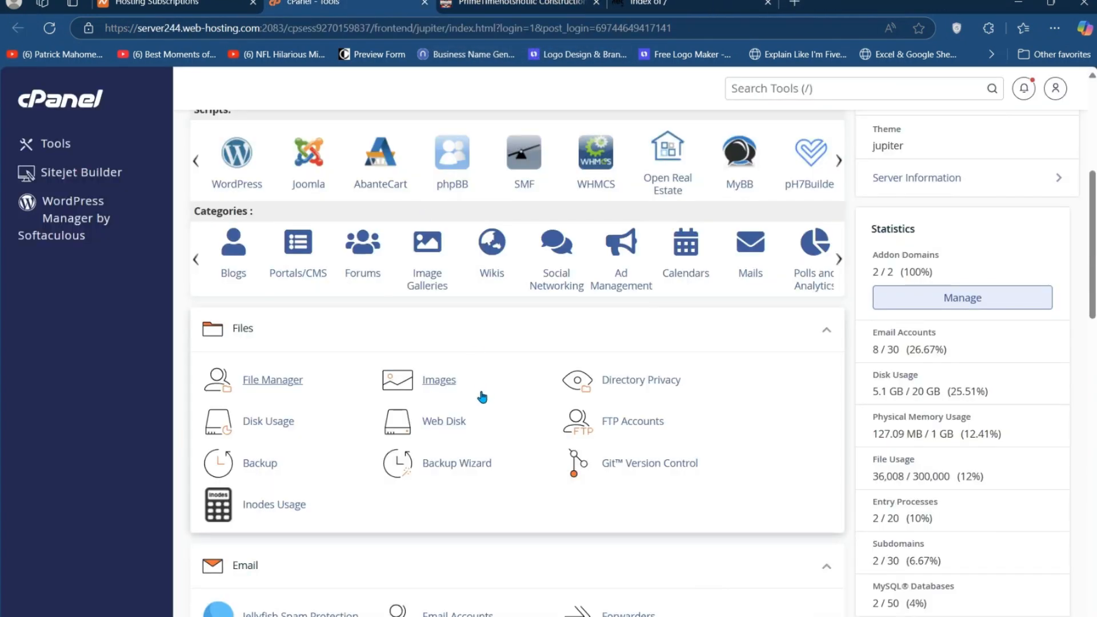
scroll(483, 400, down, 3)
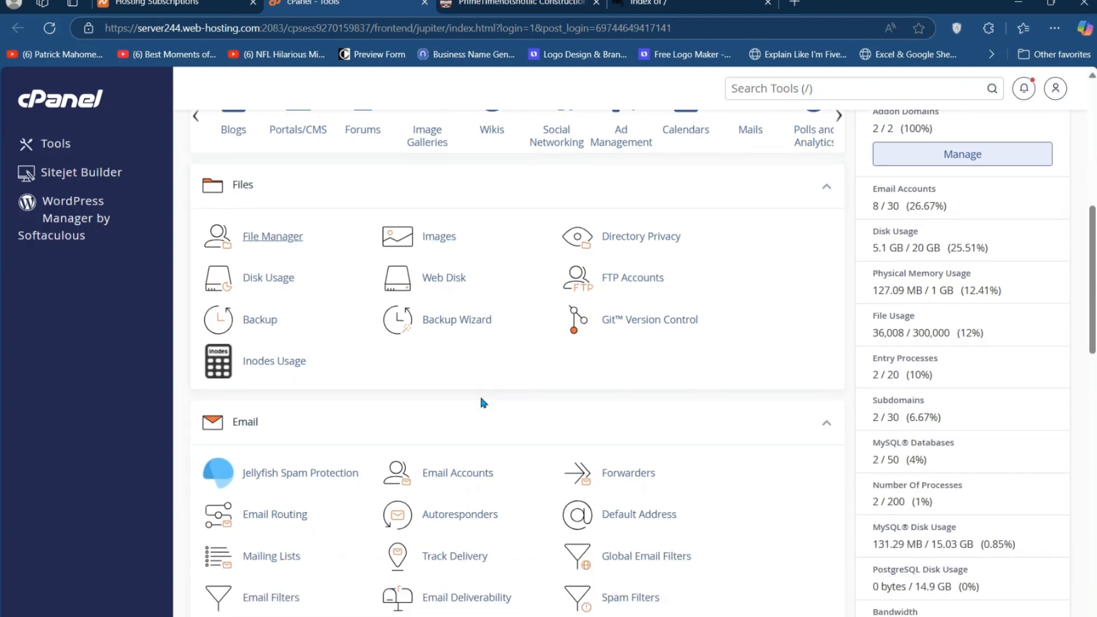
scroll(483, 402, down, 6)
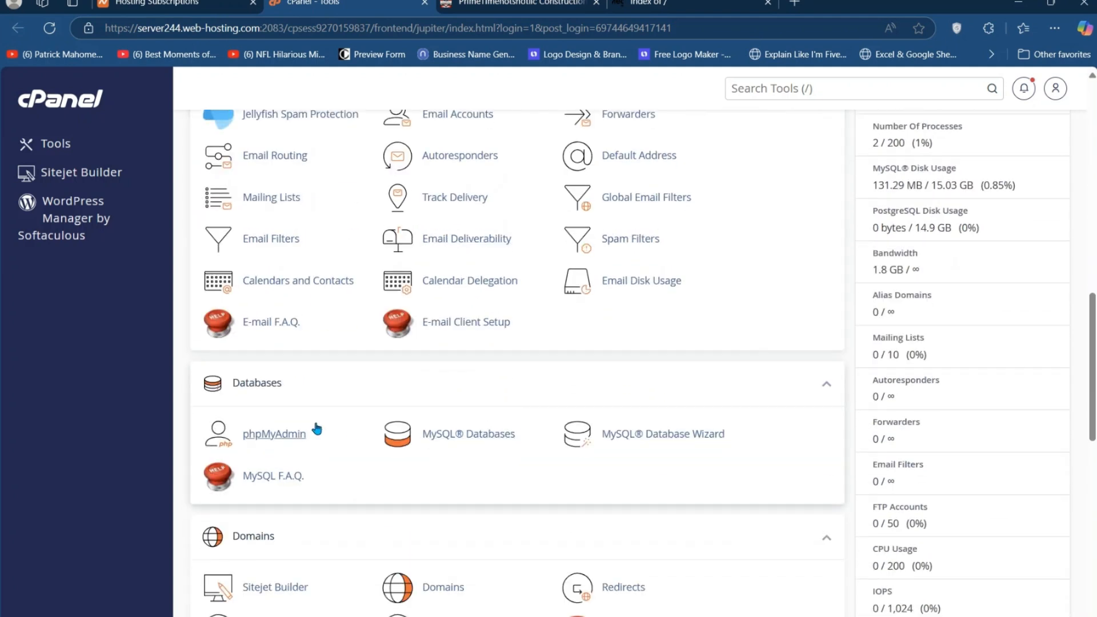
click(289, 437)
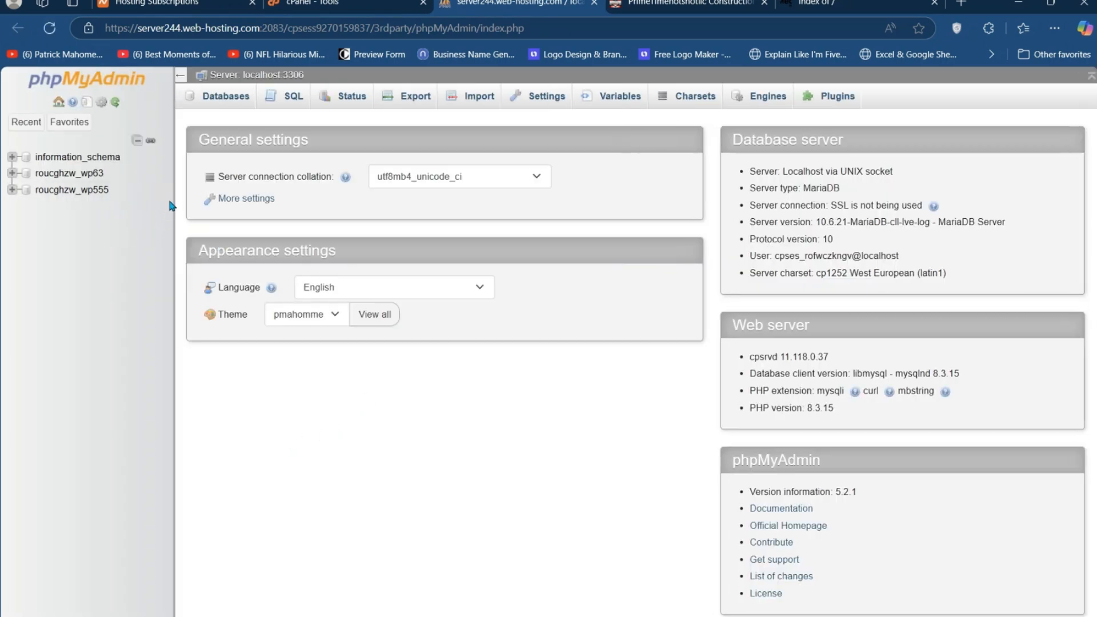
click(61, 194)
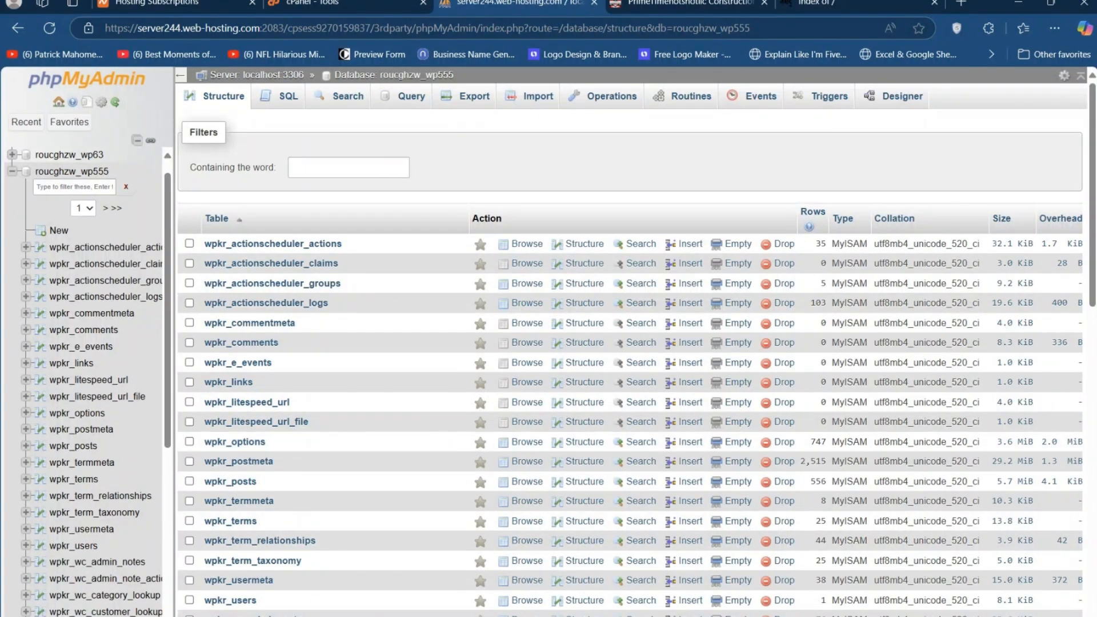
Compare the database name noted in Notepad with the database opened in phpMyAdmin
key(alt+Tab)
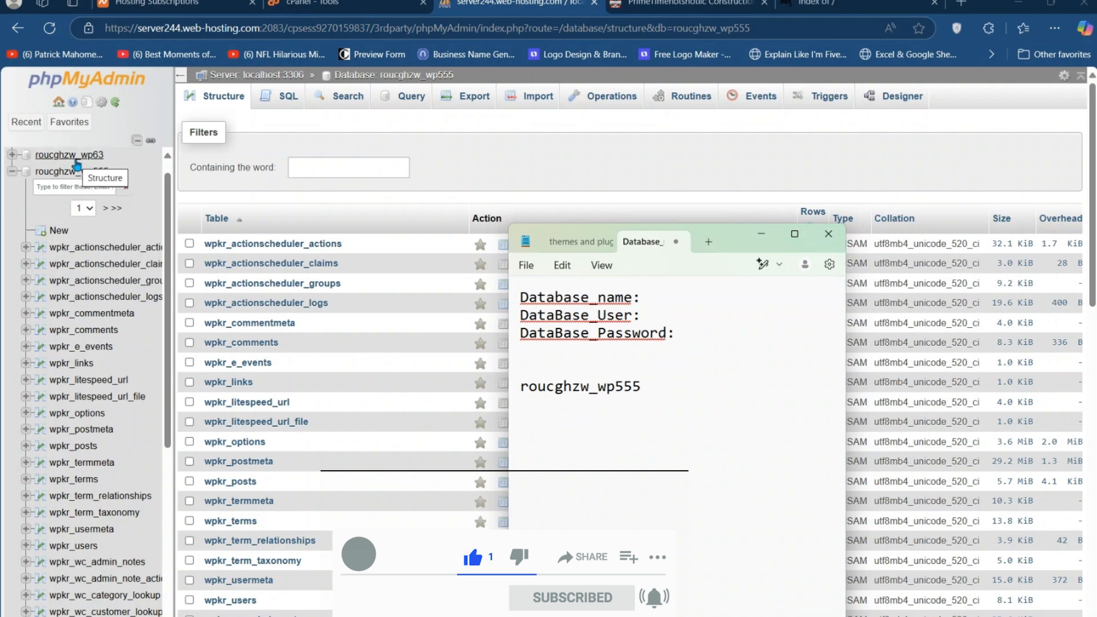
click(761, 234)
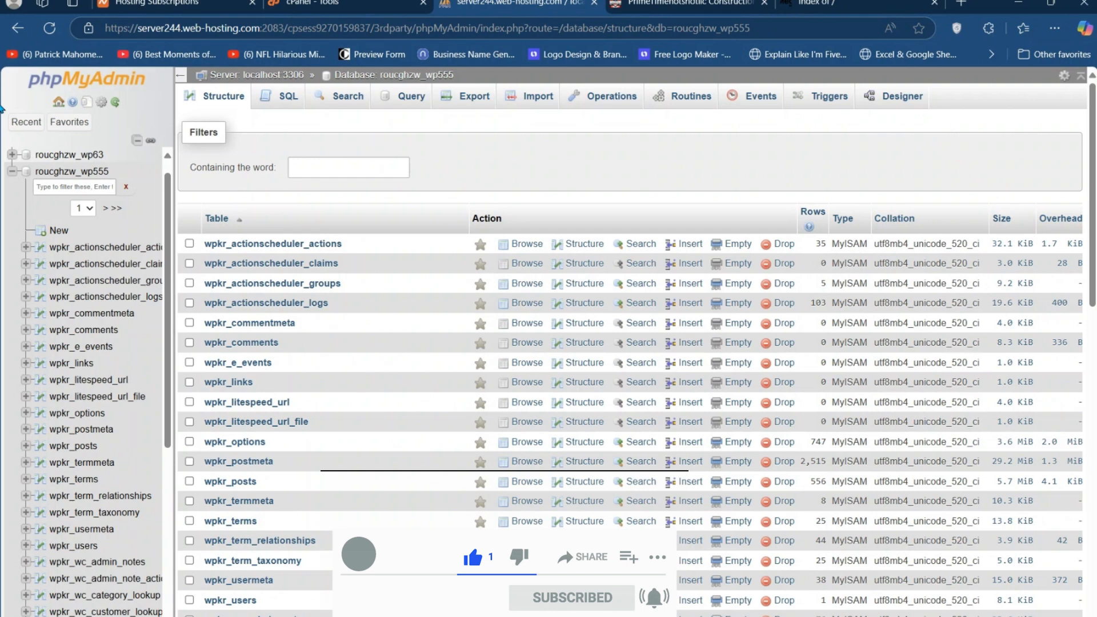
click(60, 174)
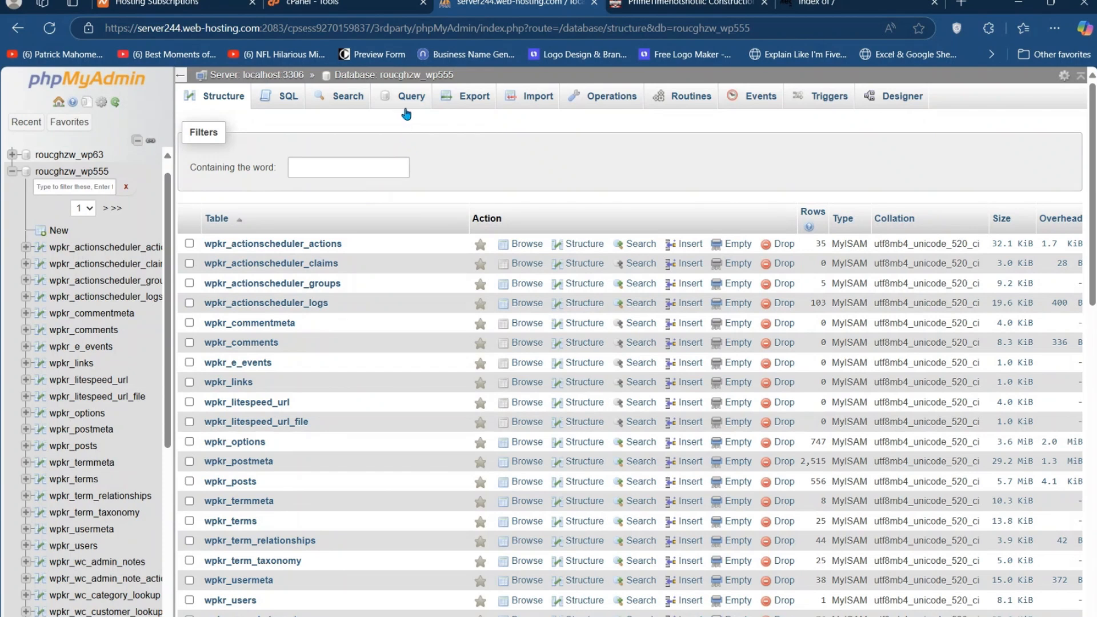
Export the roucghzw_wp555 database with the Quick method as SQL, save roucghzw_wp555 to the Downloads folder, and close phpMyAdmin
click(475, 103)
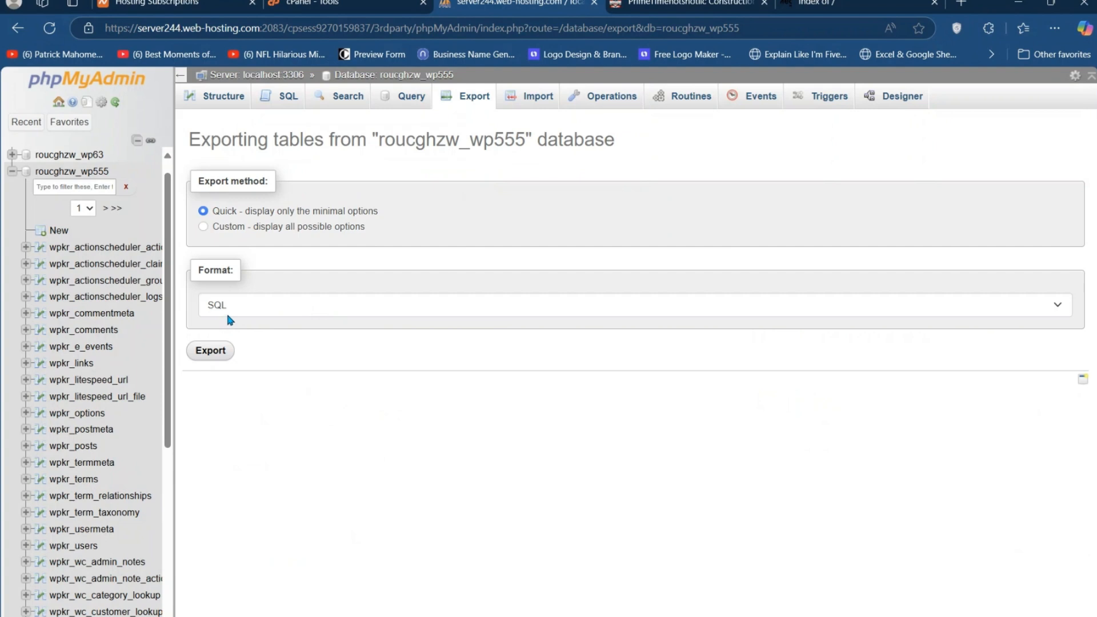
click(214, 356)
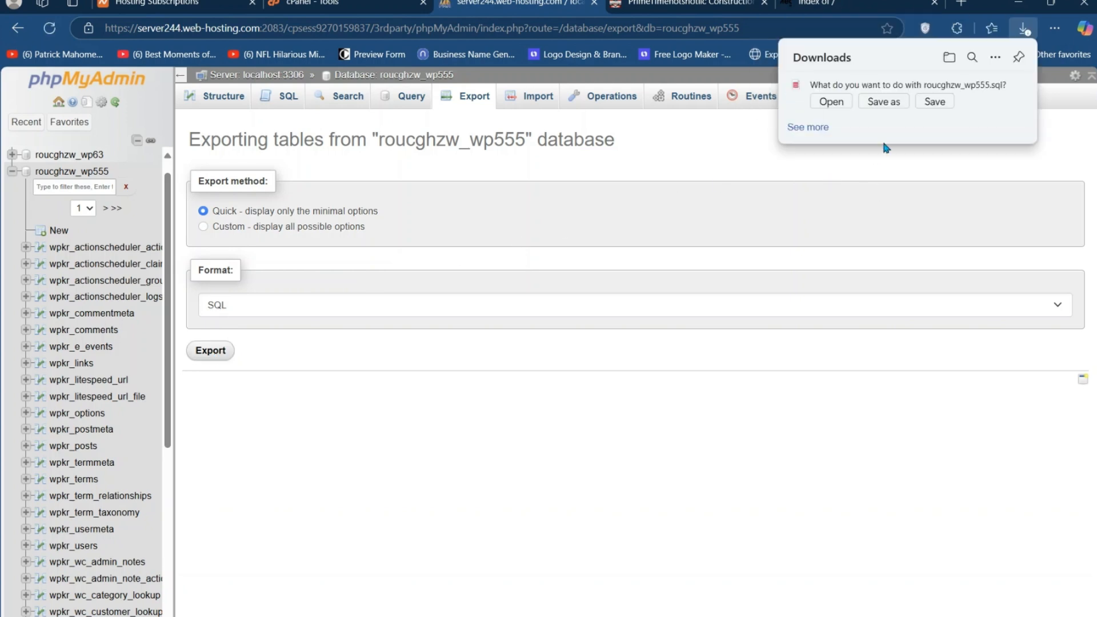
click(895, 107)
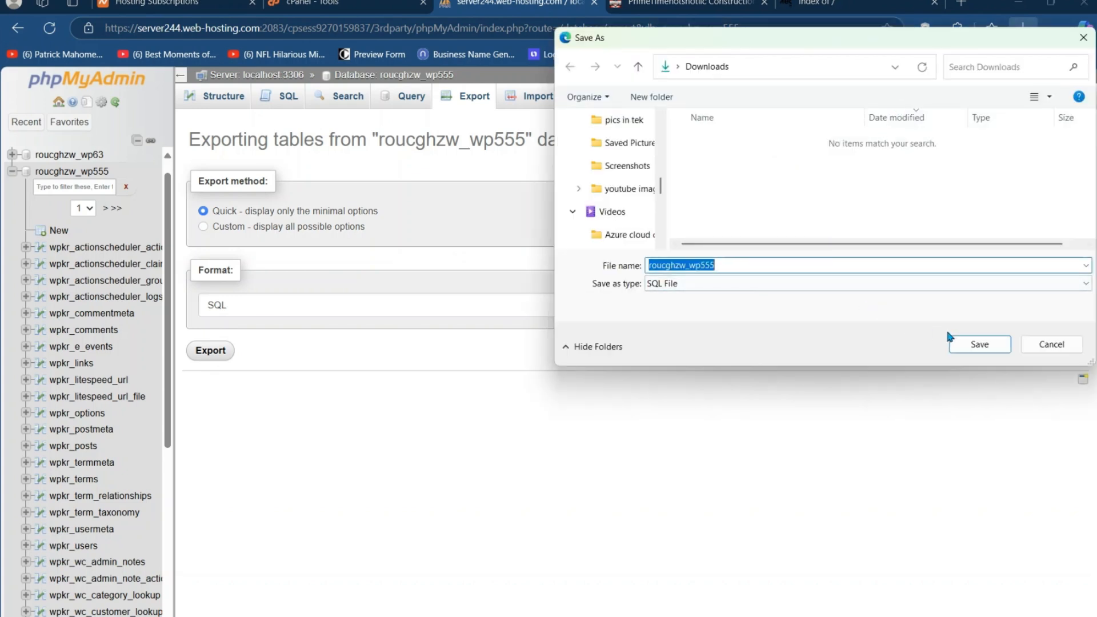
click(979, 345)
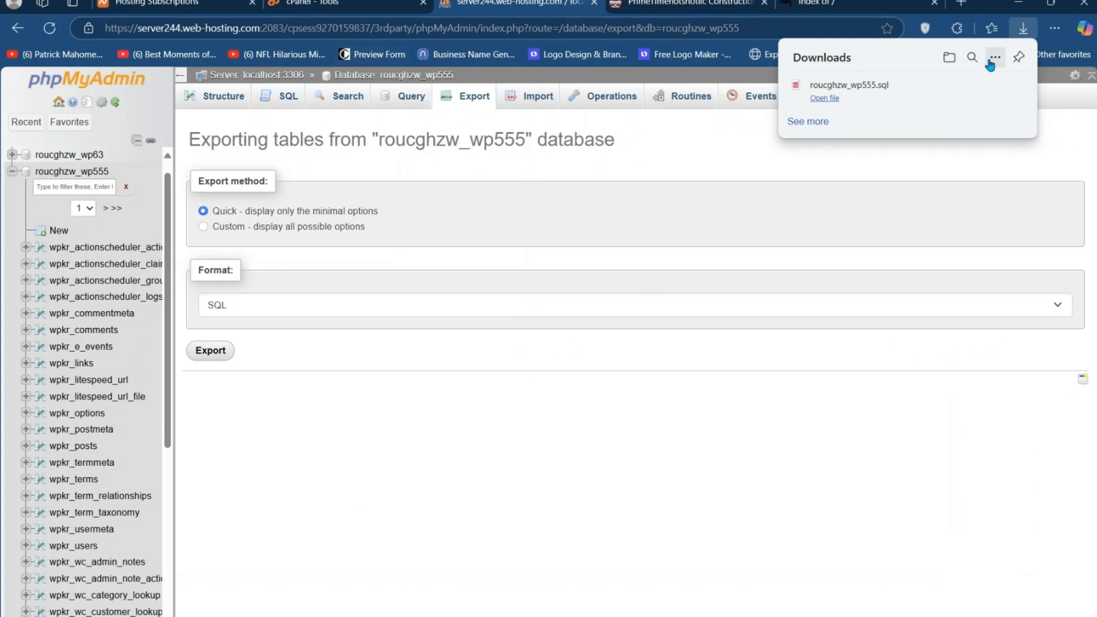
click(514, 5)
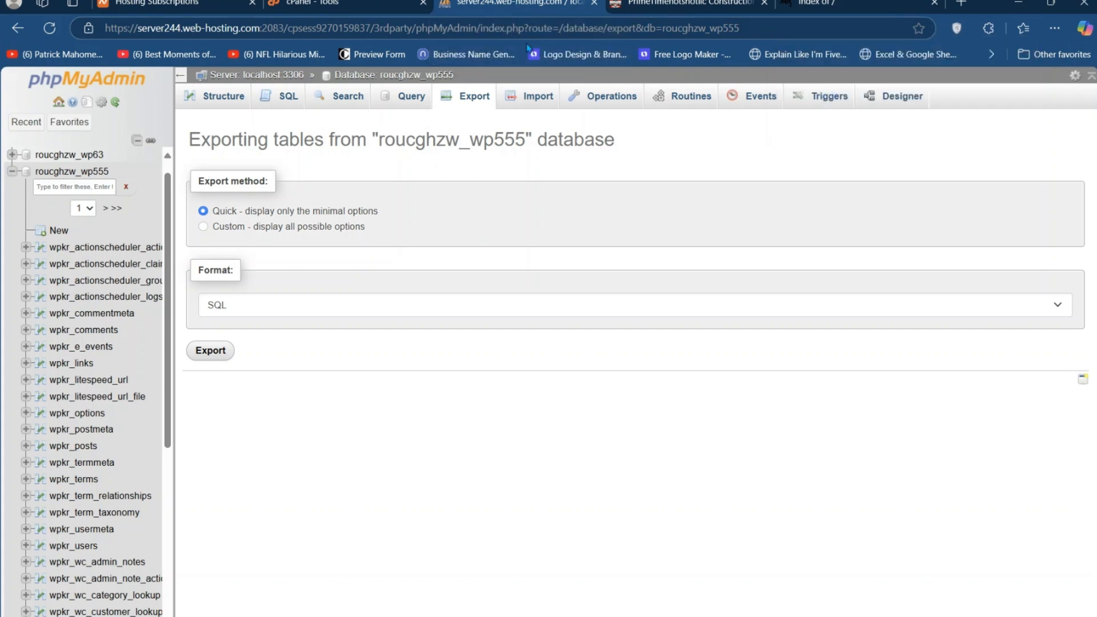
click(592, 4)
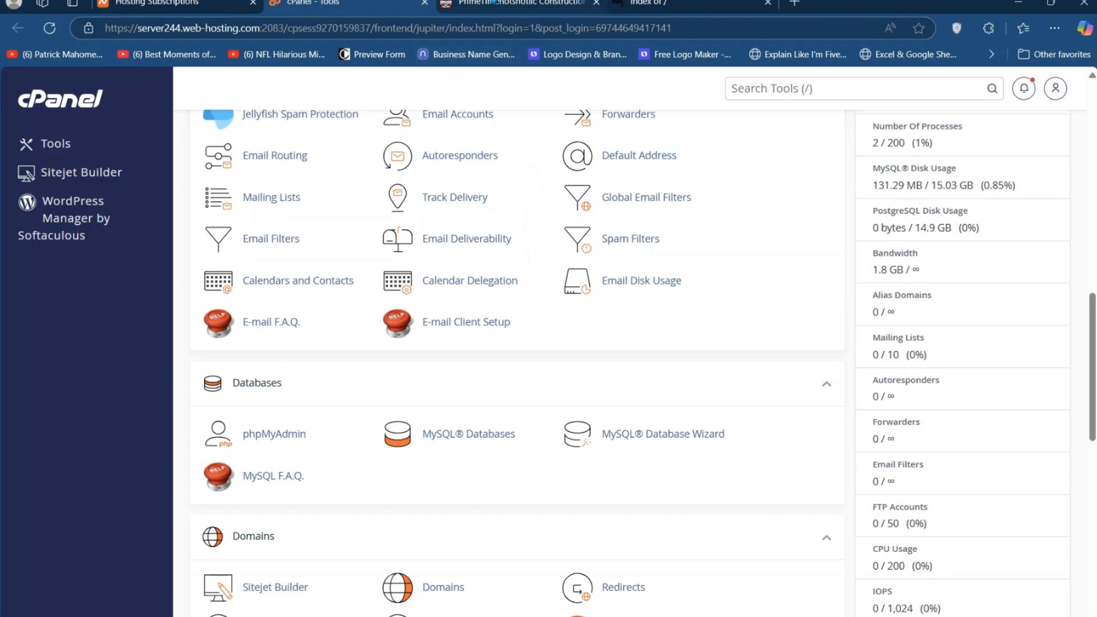
View the primetimehotshotllc.com website and the tolumedscare.com index page
click(503, 3)
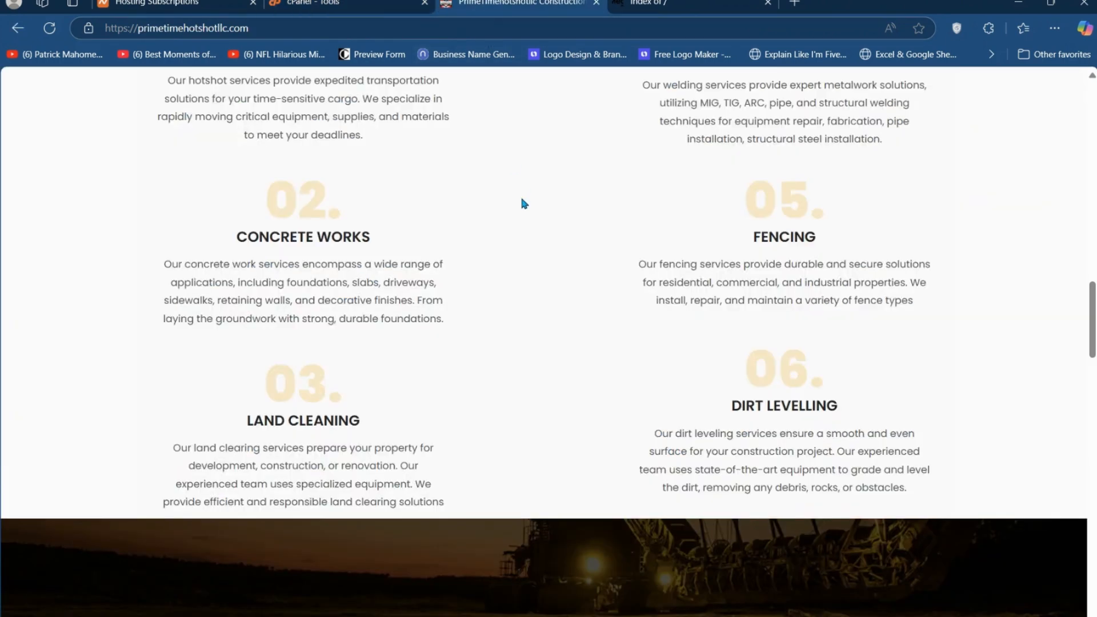
click(648, 6)
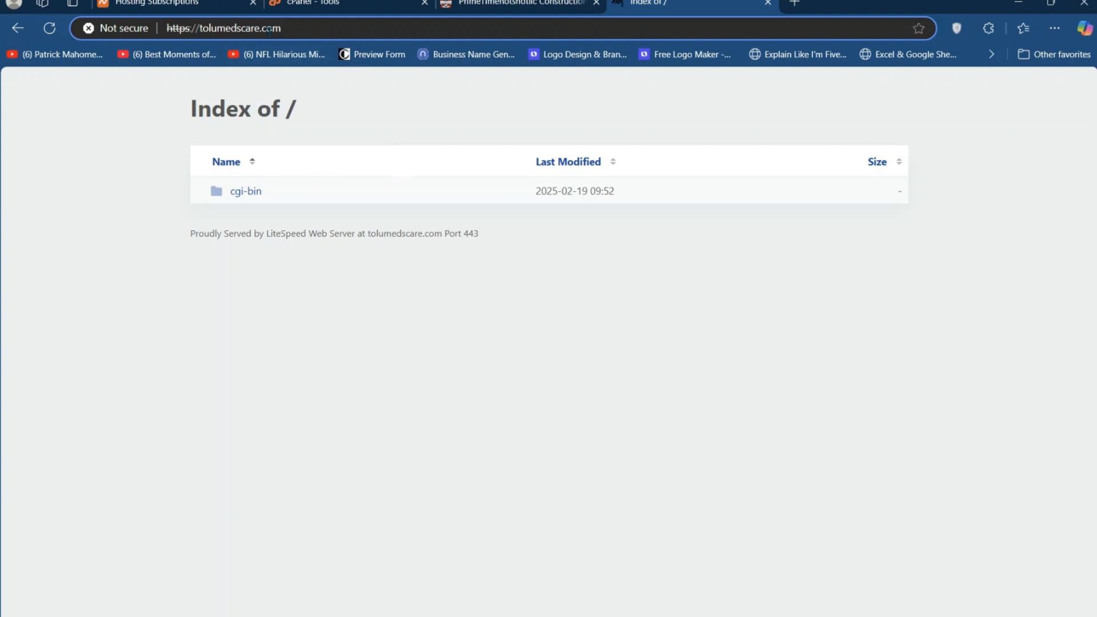
Open cPanel's File Manager and go to the tolumedscare.com folder
click(341, 2)
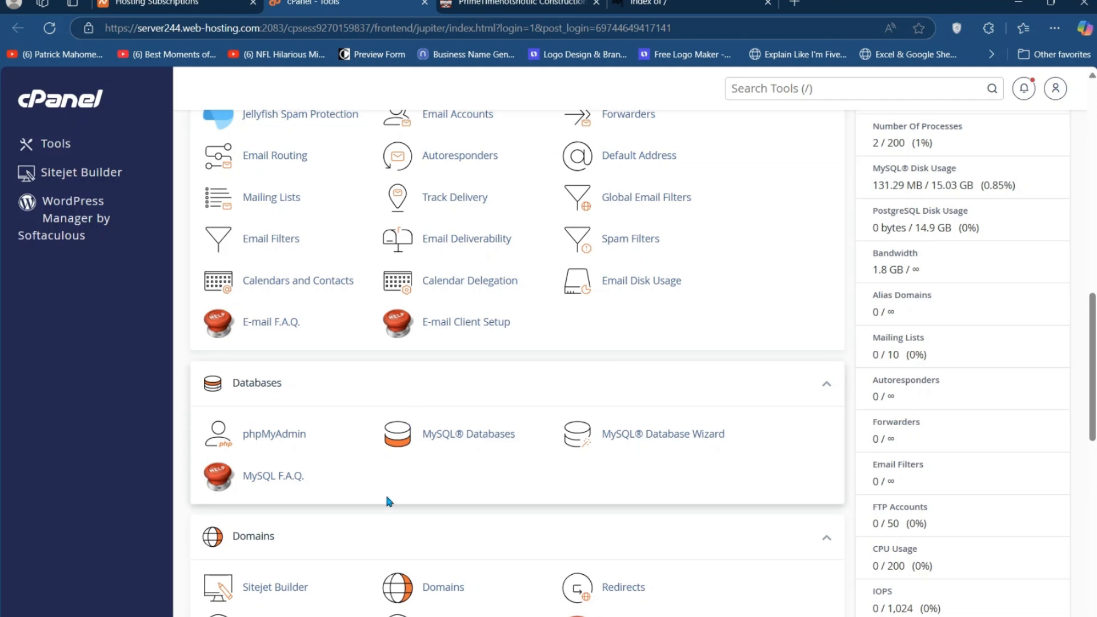
scroll(343, 482, down, 5)
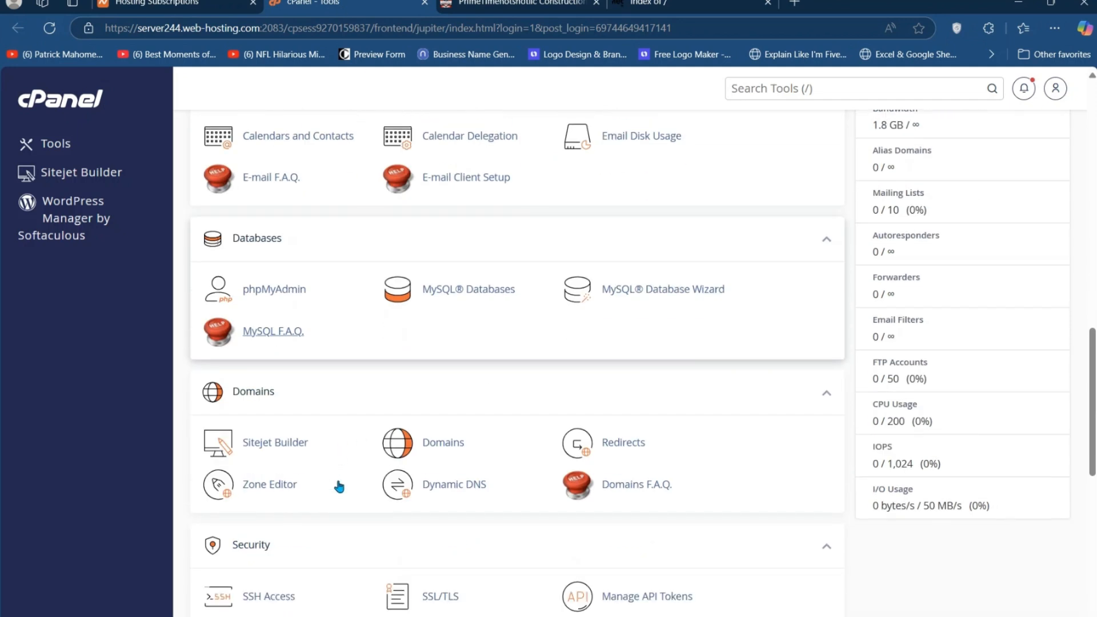
scroll(338, 487, down, 10)
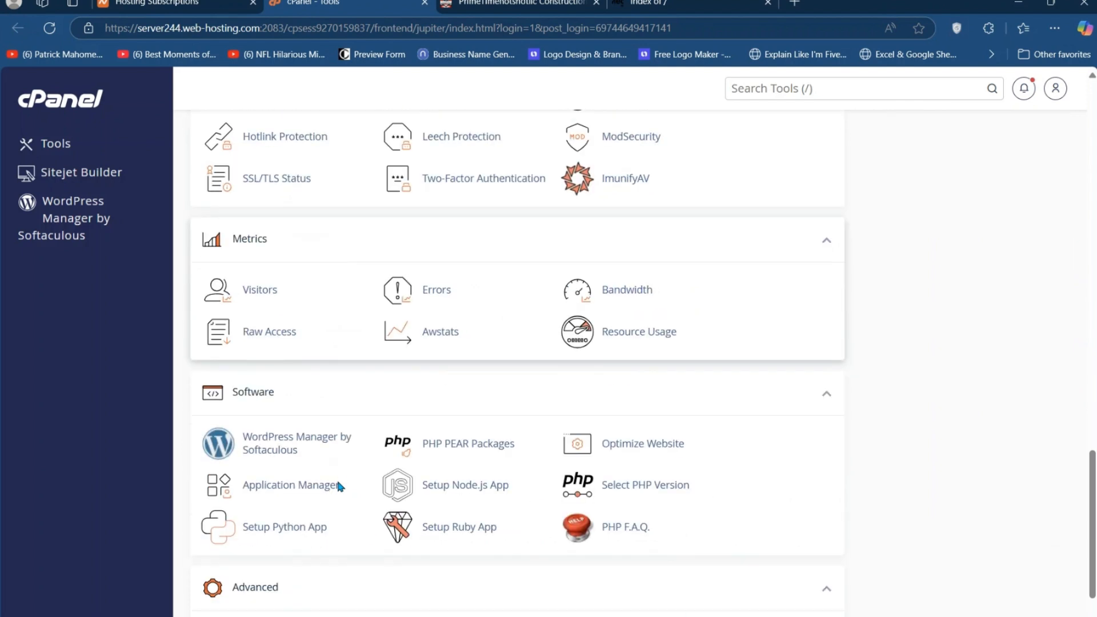
scroll(338, 481, down, 1)
scroll(338, 482, up, 10)
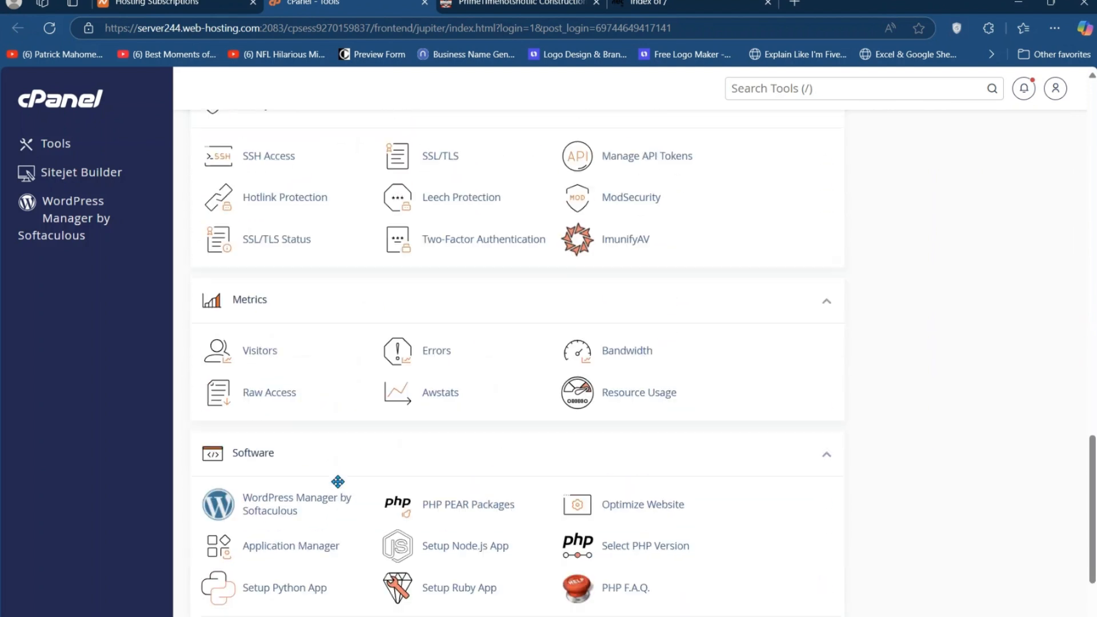
scroll(337, 482, up, 12)
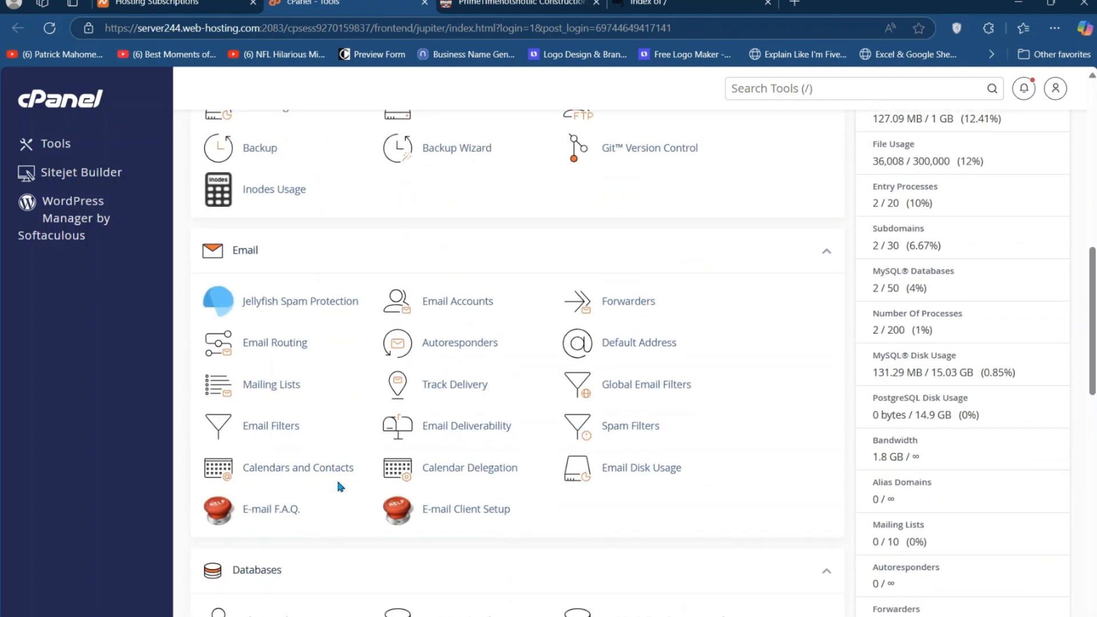
scroll(338, 482, up, 1)
click(290, 357)
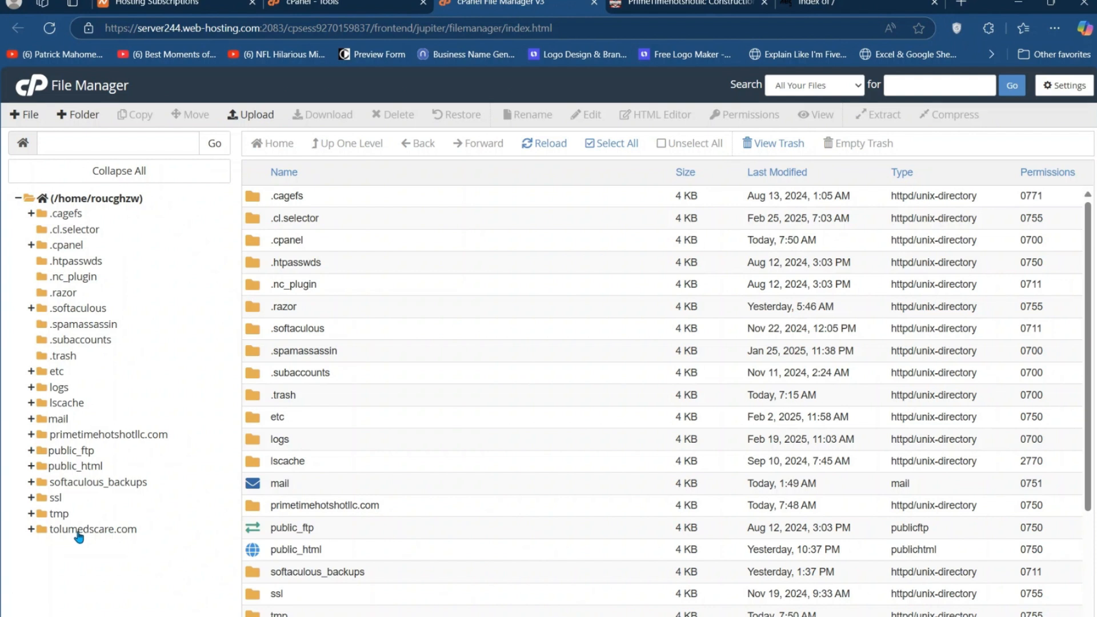
click(78, 532)
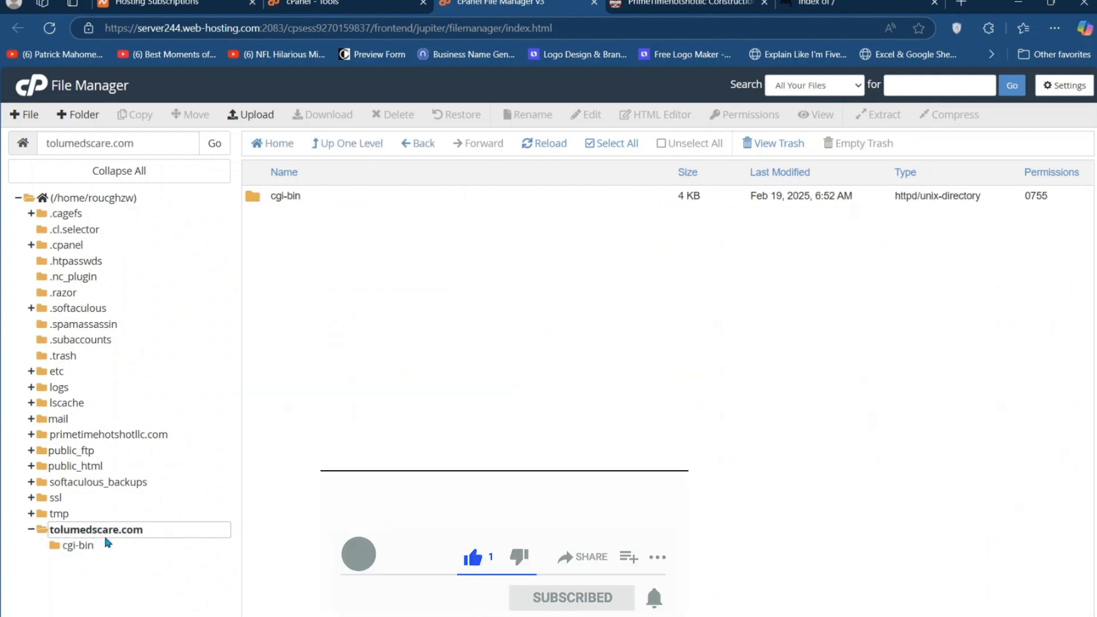
Upload new website.zip from the Downloads folder to the tolumedscare.com folder and return to that folder
click(319, 317)
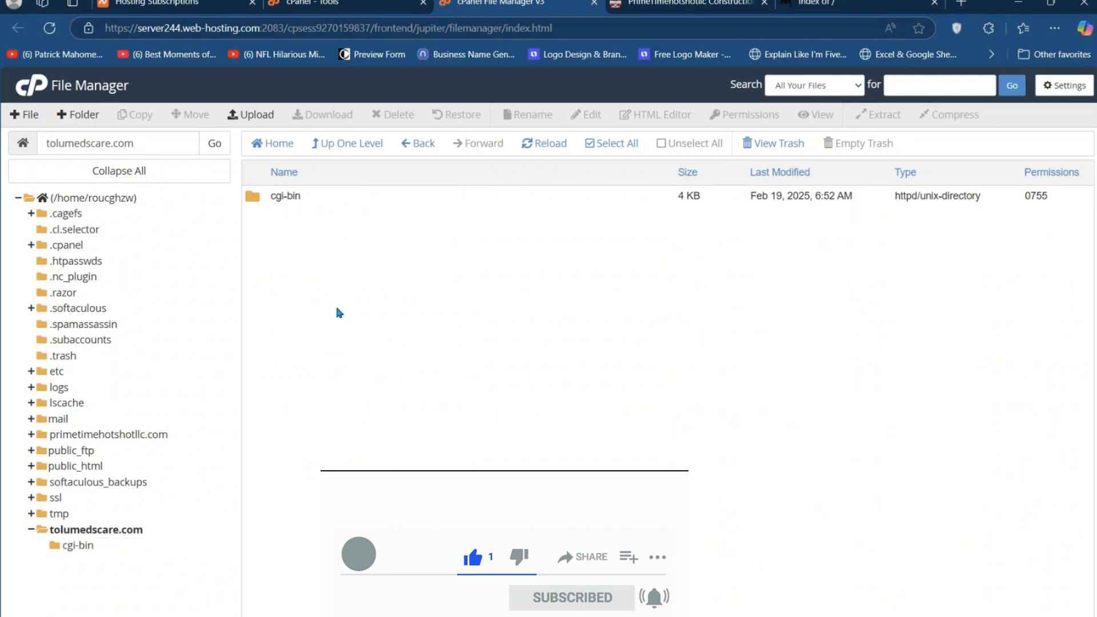
click(249, 114)
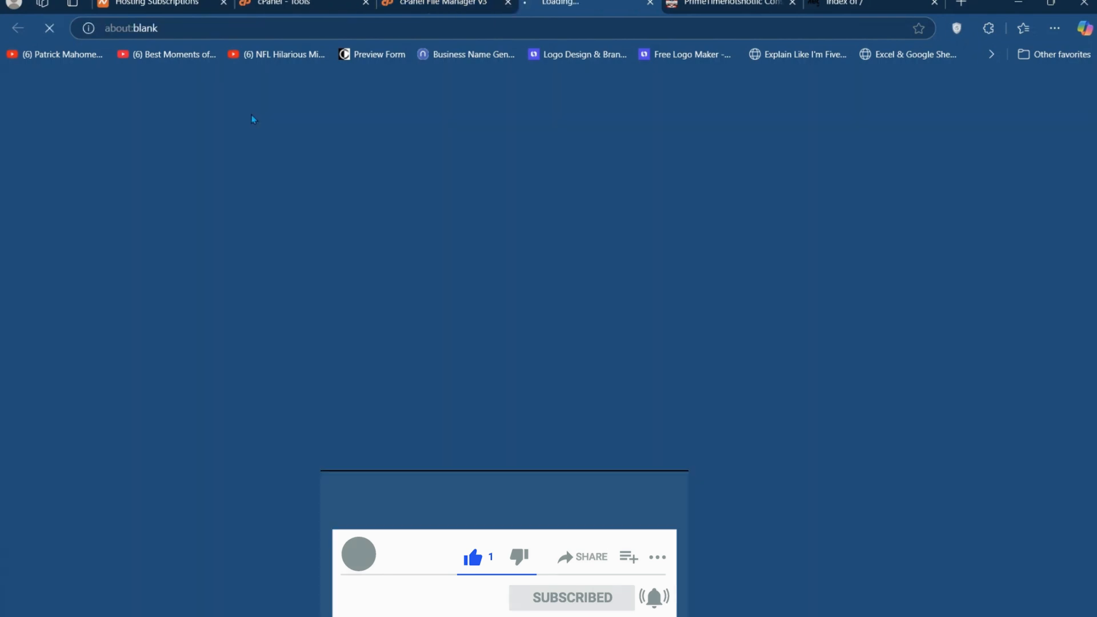
click(550, 321)
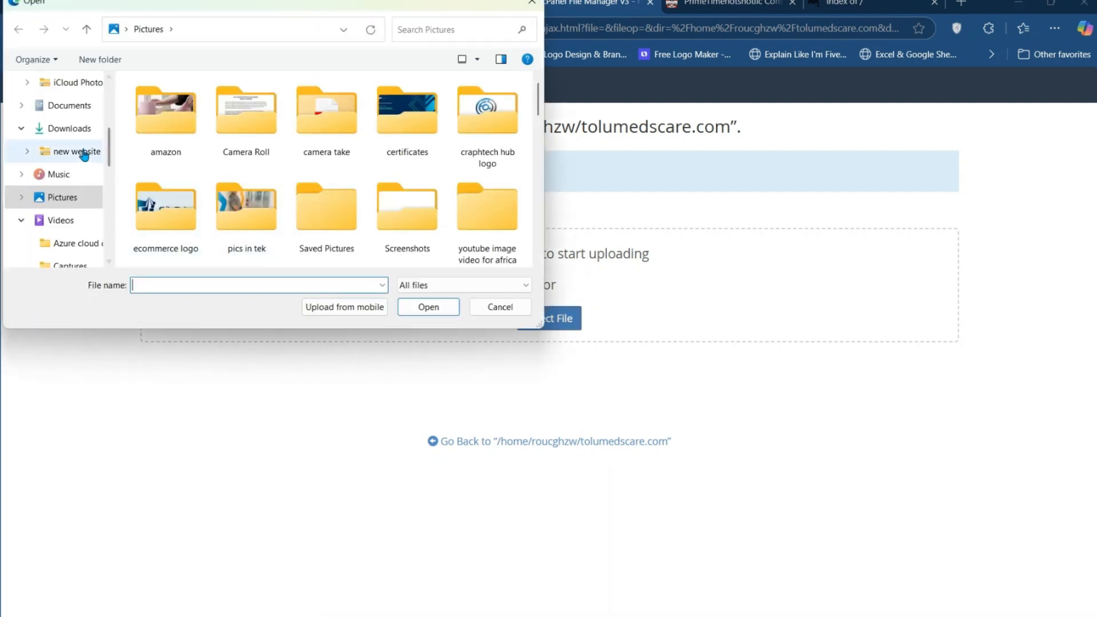
click(71, 129)
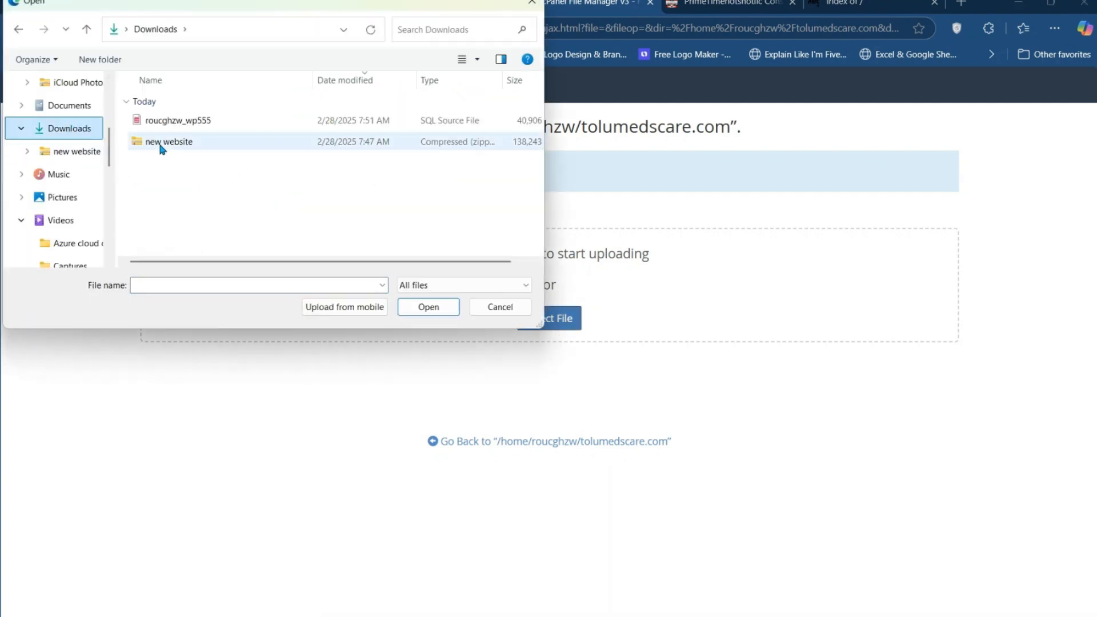
click(169, 146)
click(432, 312)
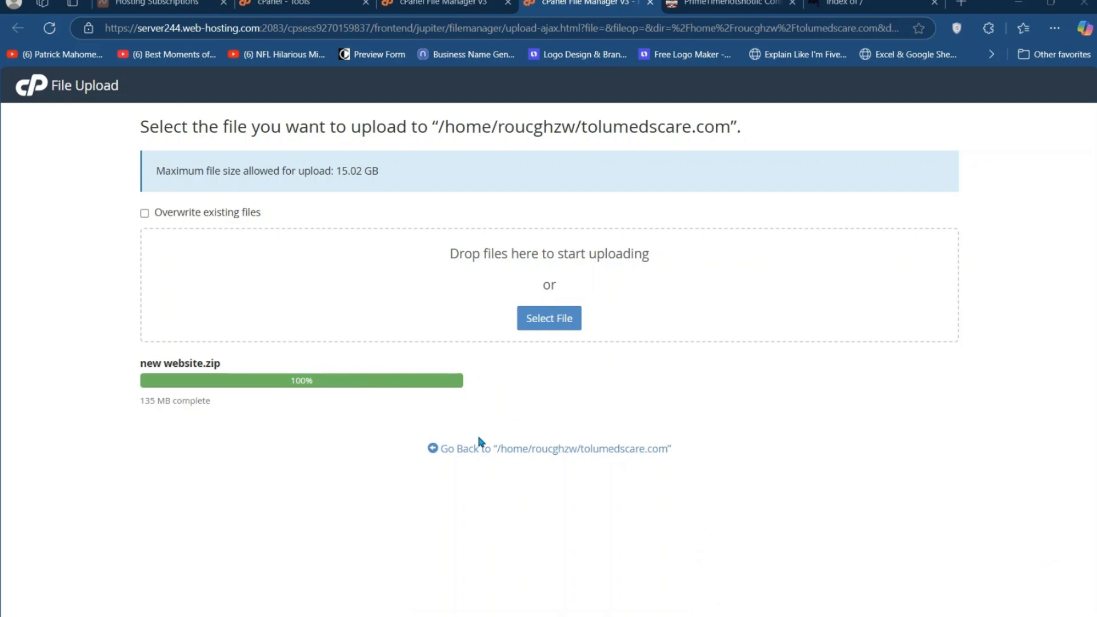
click(533, 452)
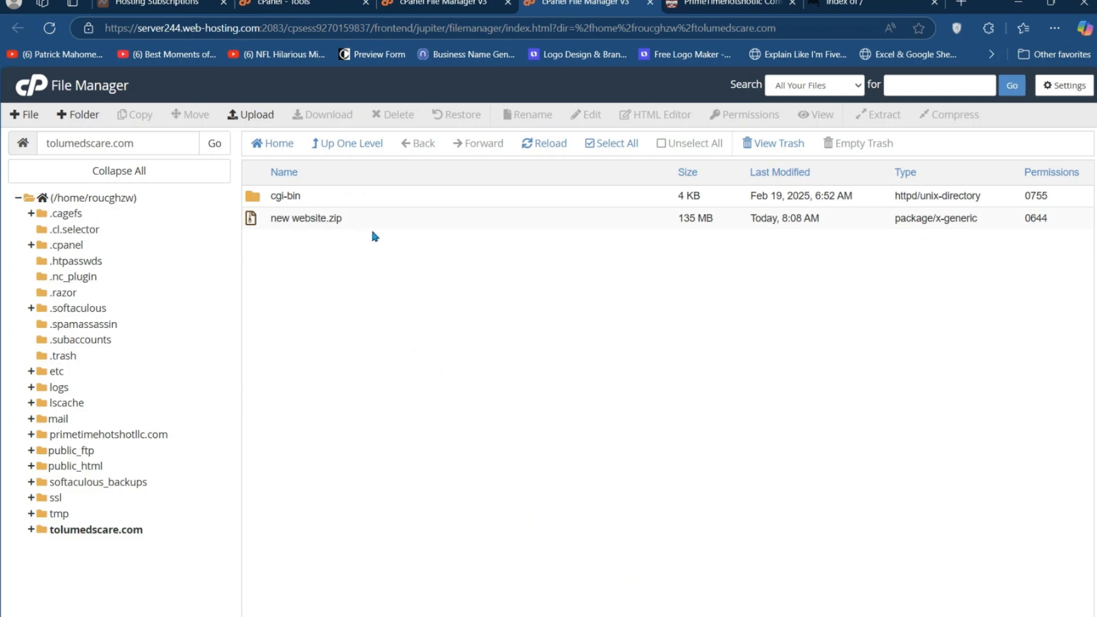
Extract new website.zip into /tolumedscare.com and dismiss the extraction results
click(277, 224)
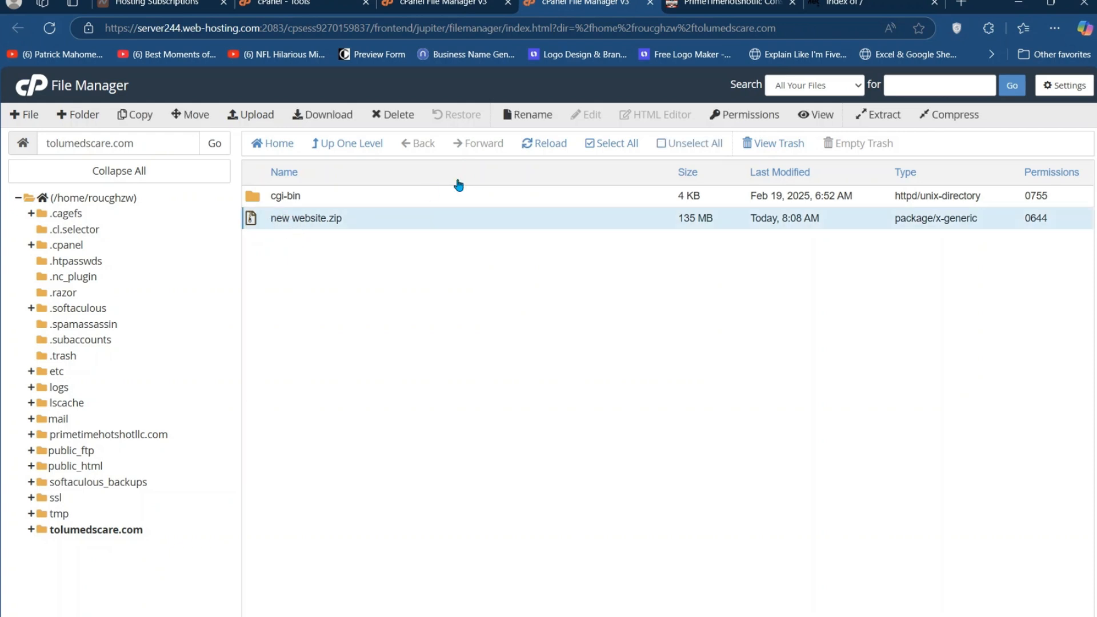
click(886, 120)
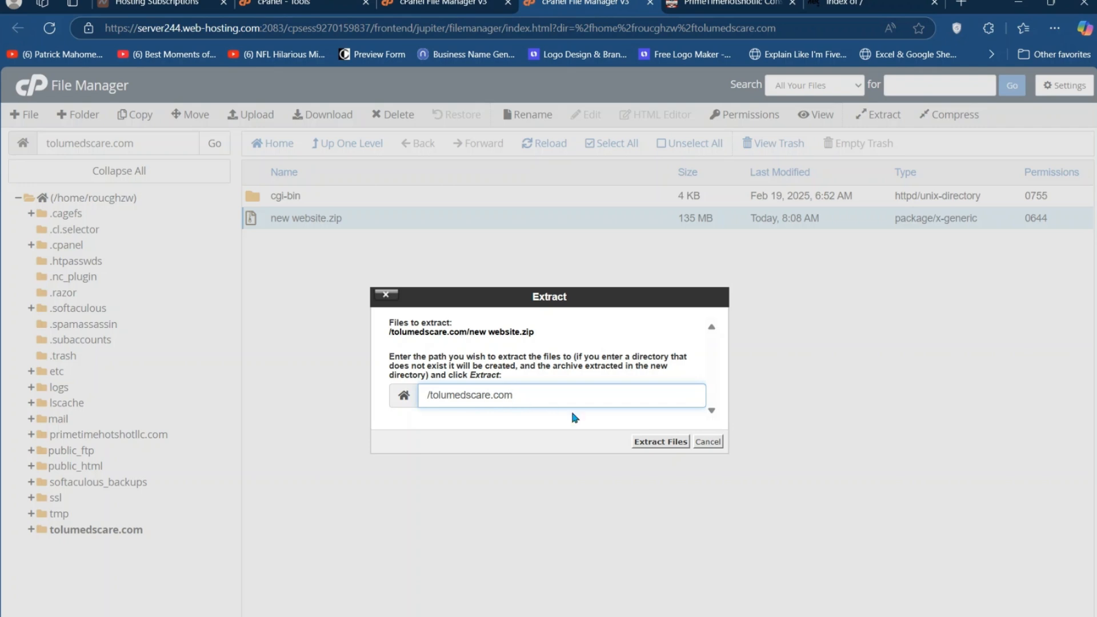
click(660, 442)
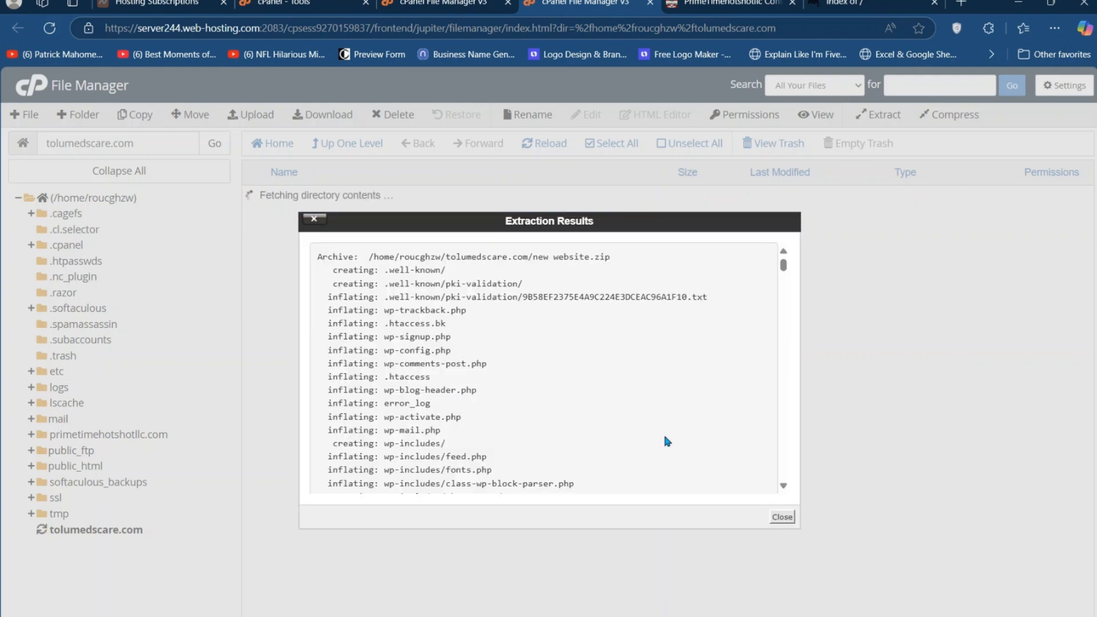
click(782, 516)
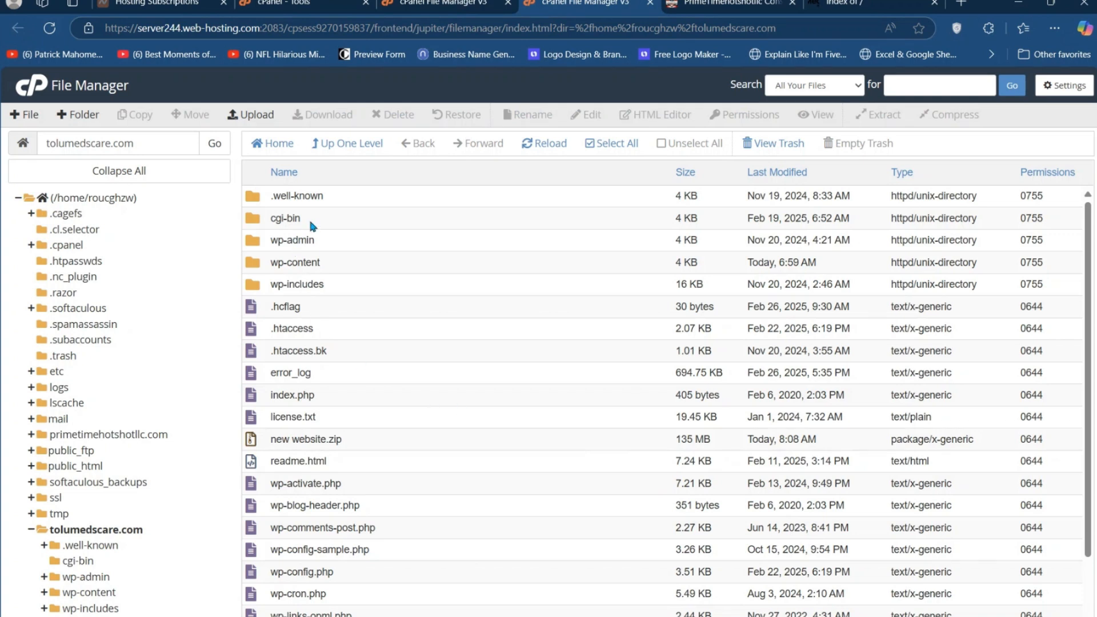
Look through the extracted WordPress files and folders in the tolumedscare.com folder
scroll(369, 309, down, 2)
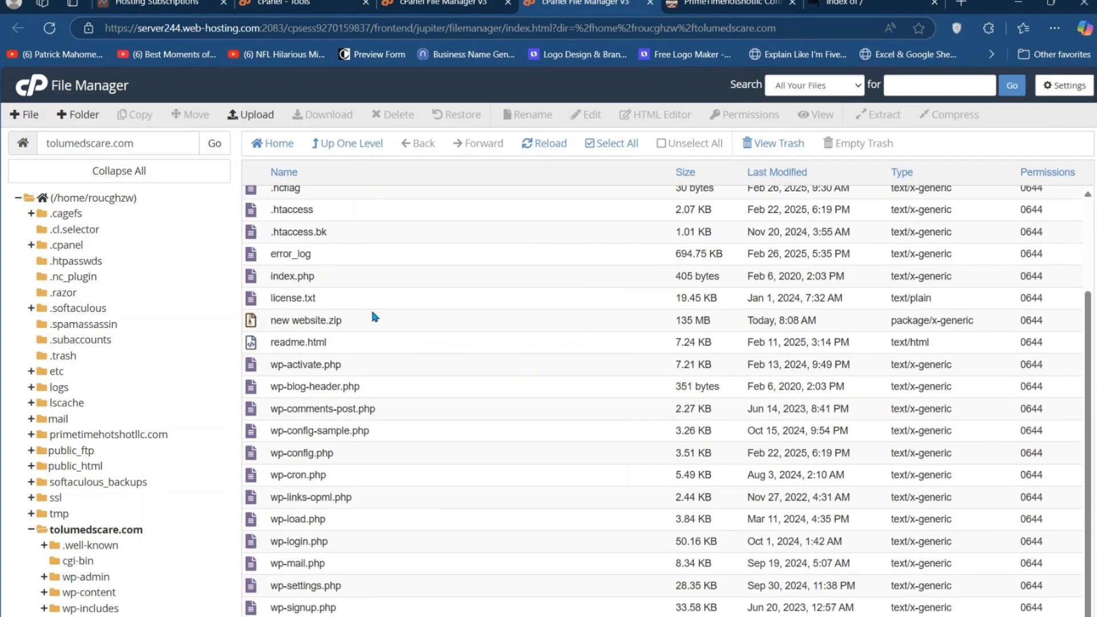
scroll(373, 311, up, 2)
scroll(375, 343, down, 2)
scroll(377, 342, up, 2)
scroll(379, 343, down, 2)
scroll(348, 320, up, 2)
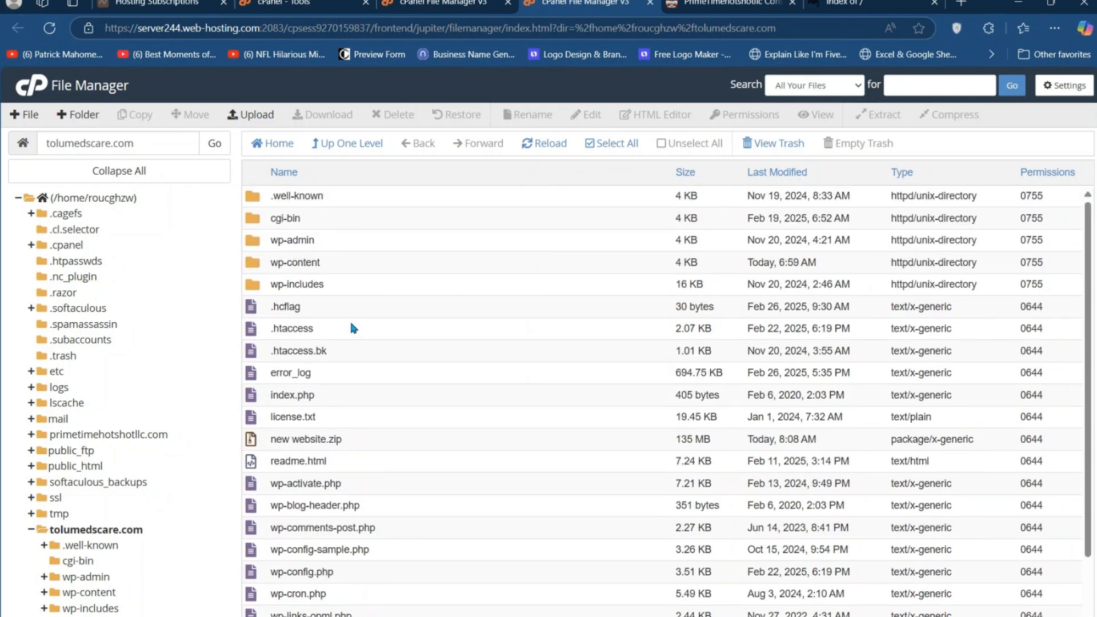
Permanently delete new website.zip from the tolumedscare.com folder, skipping the trash
scroll(351, 323, down, 2)
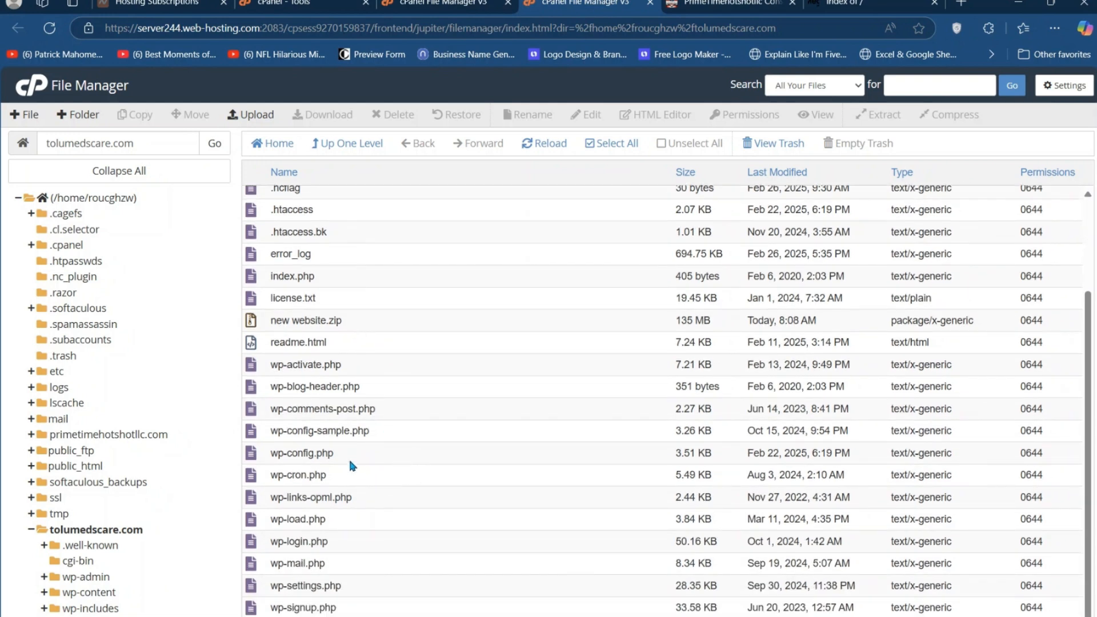
click(329, 322)
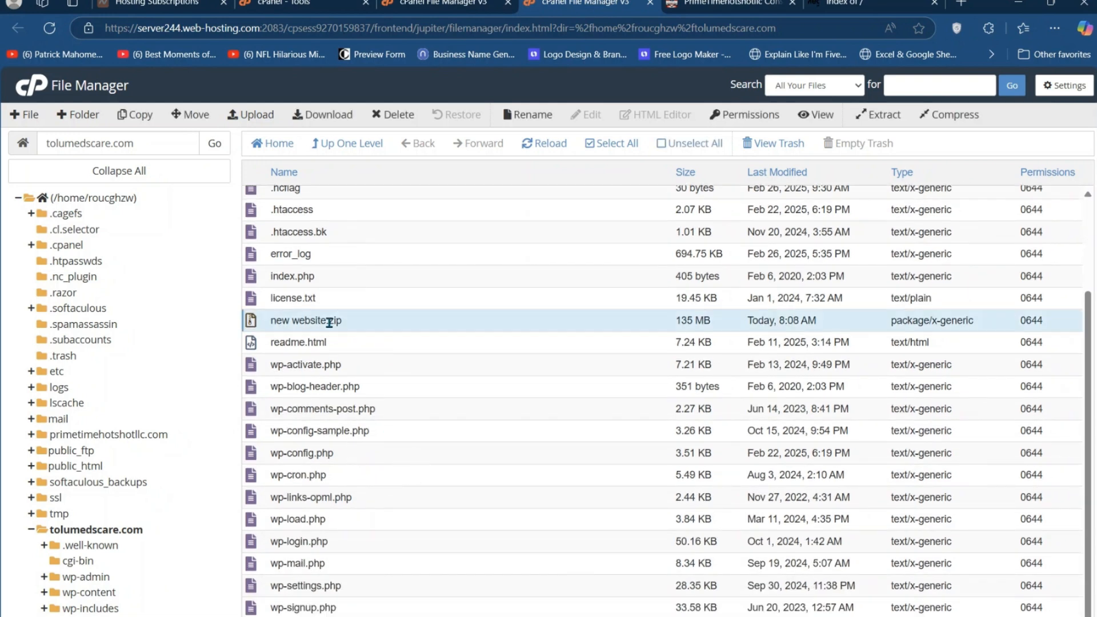
click(394, 114)
click(400, 375)
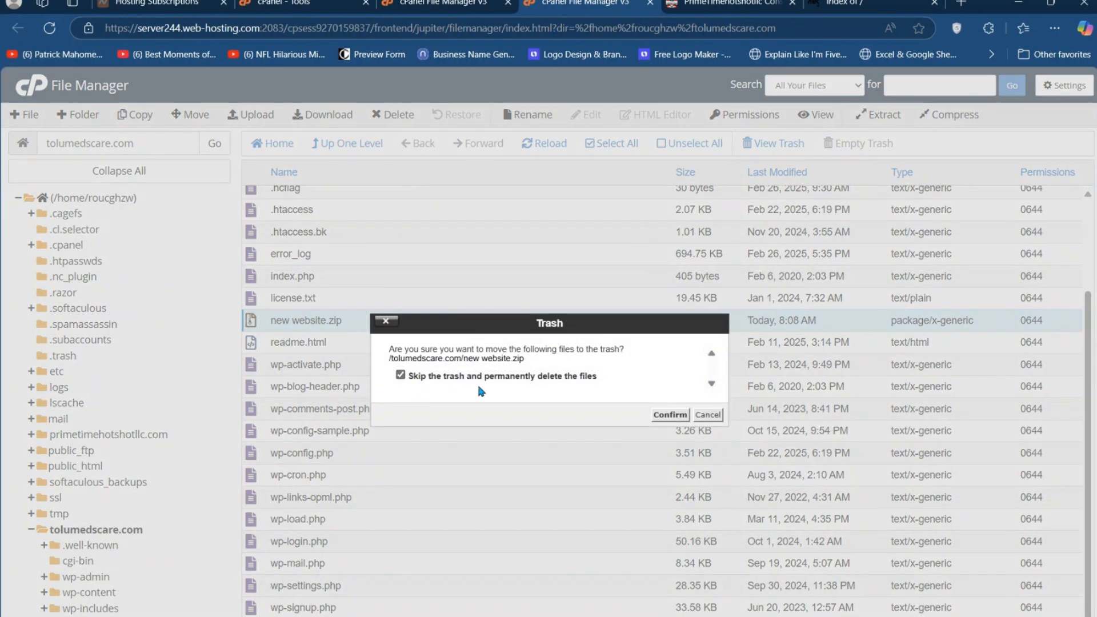
click(670, 415)
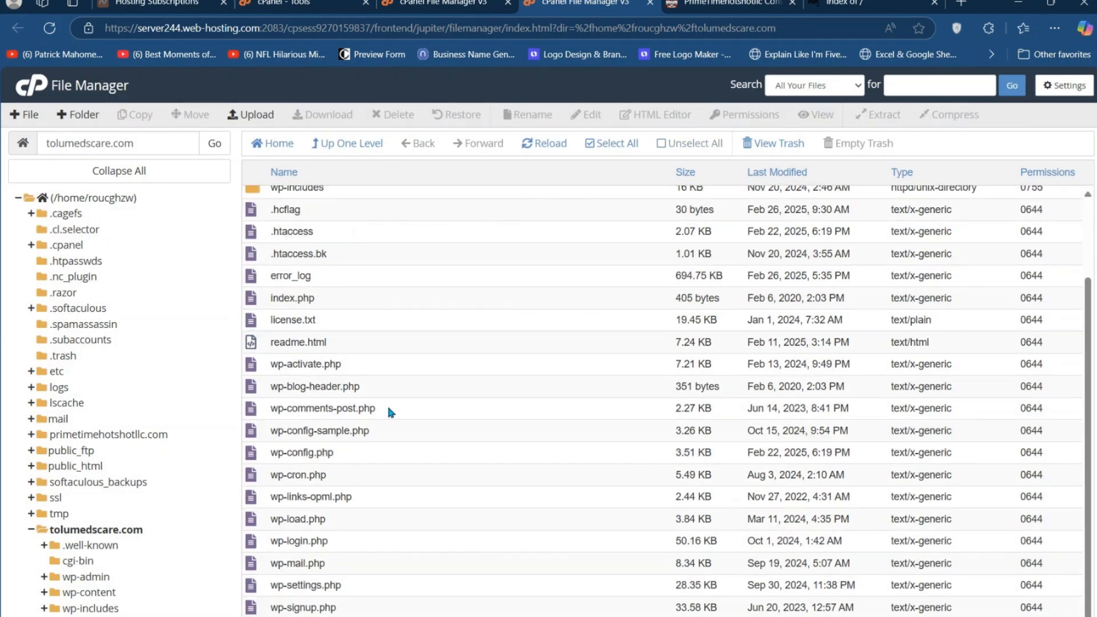
scroll(398, 423, up, 2)
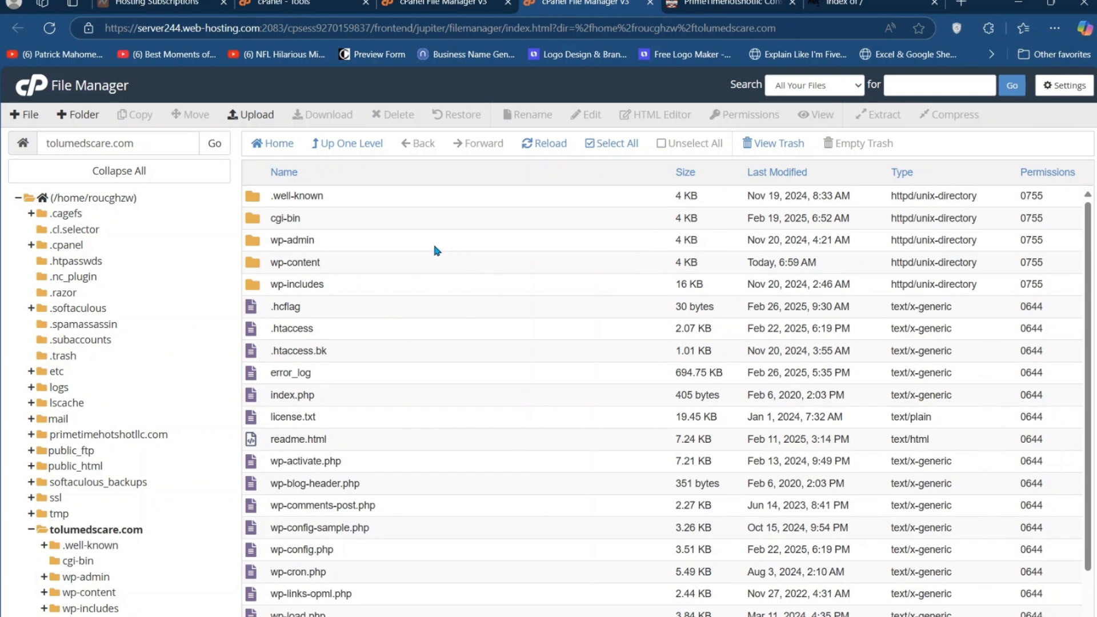
Close the outdated duplicate File Manager page and return to cPanel's Tools page
click(444, 7)
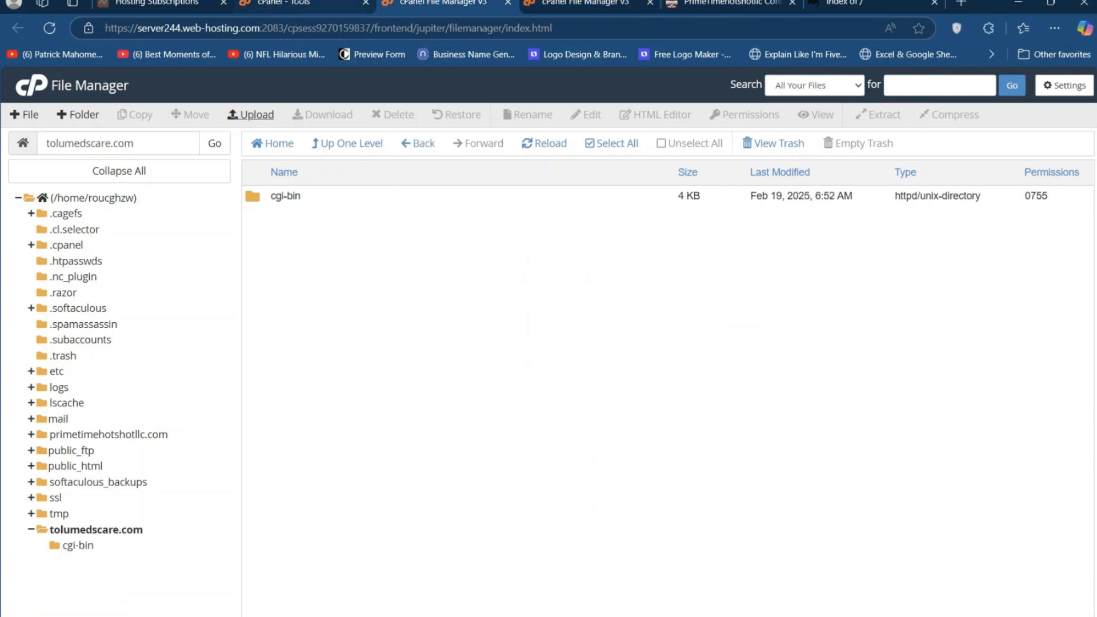
click(507, 5)
click(323, 5)
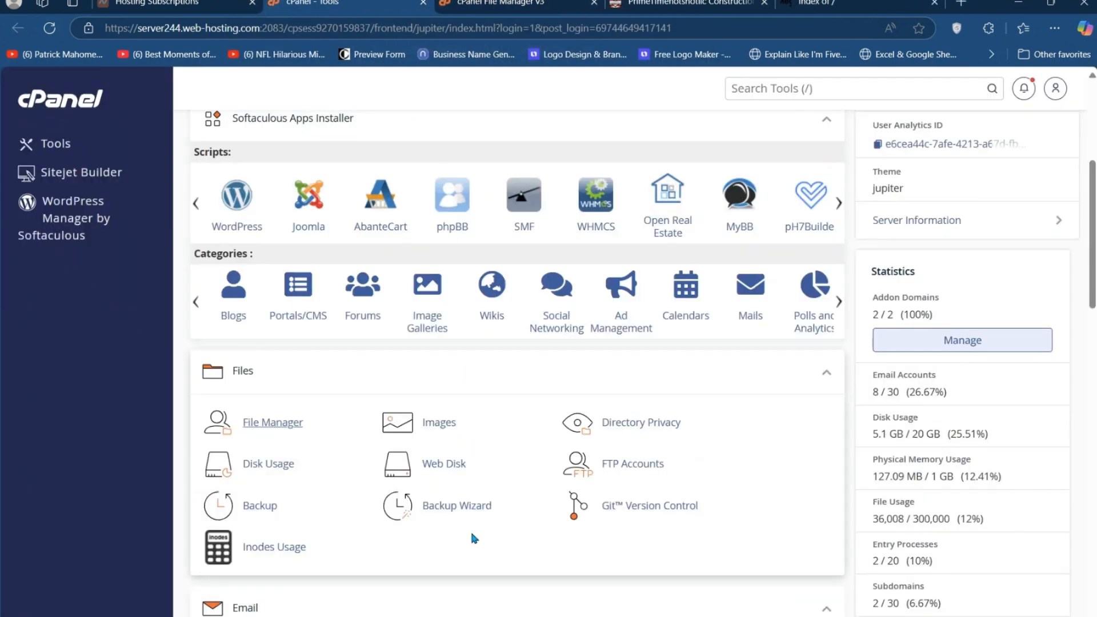
Review the current databases on the MySQL Databases page, go back to the tools, and open the MySQL Database Wizard
scroll(472, 534, down, 5)
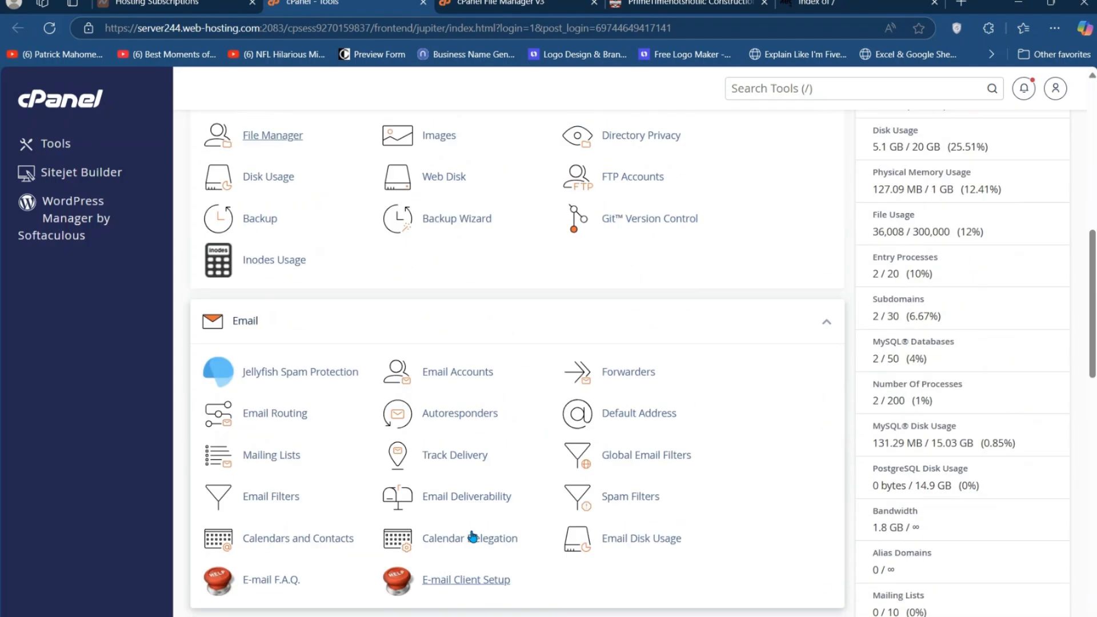
scroll(472, 537, down, 3)
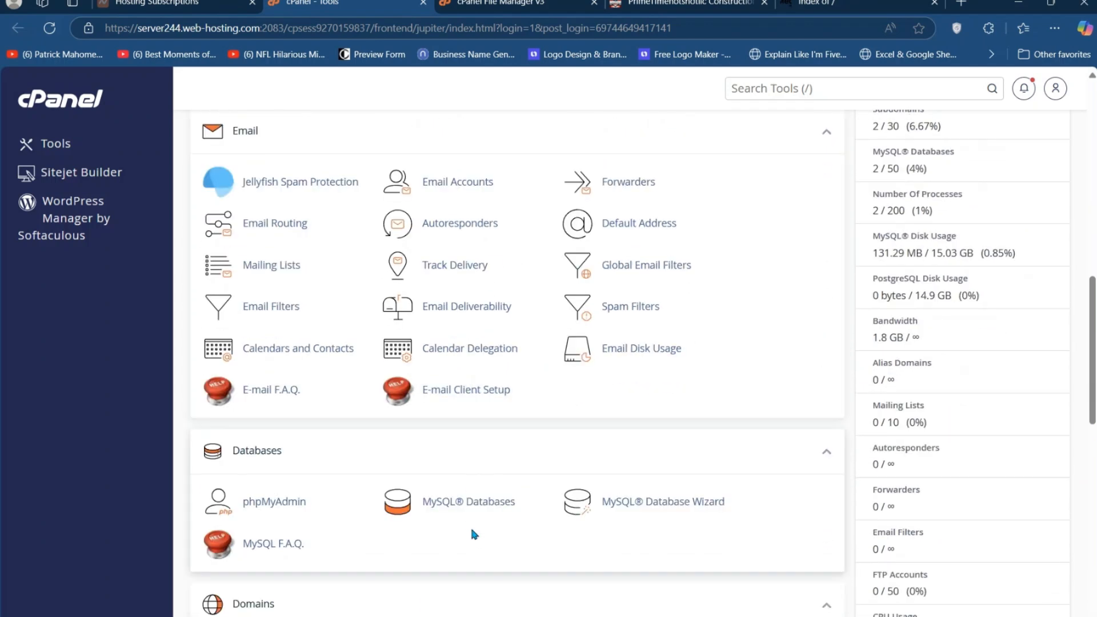
scroll(472, 534, down, 2)
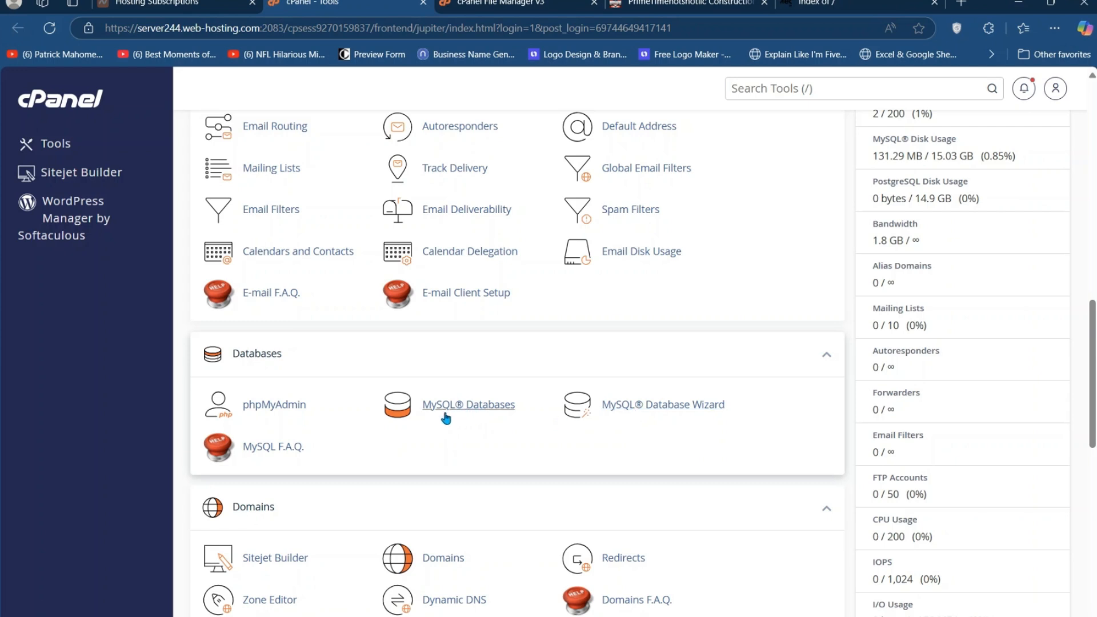
click(497, 410)
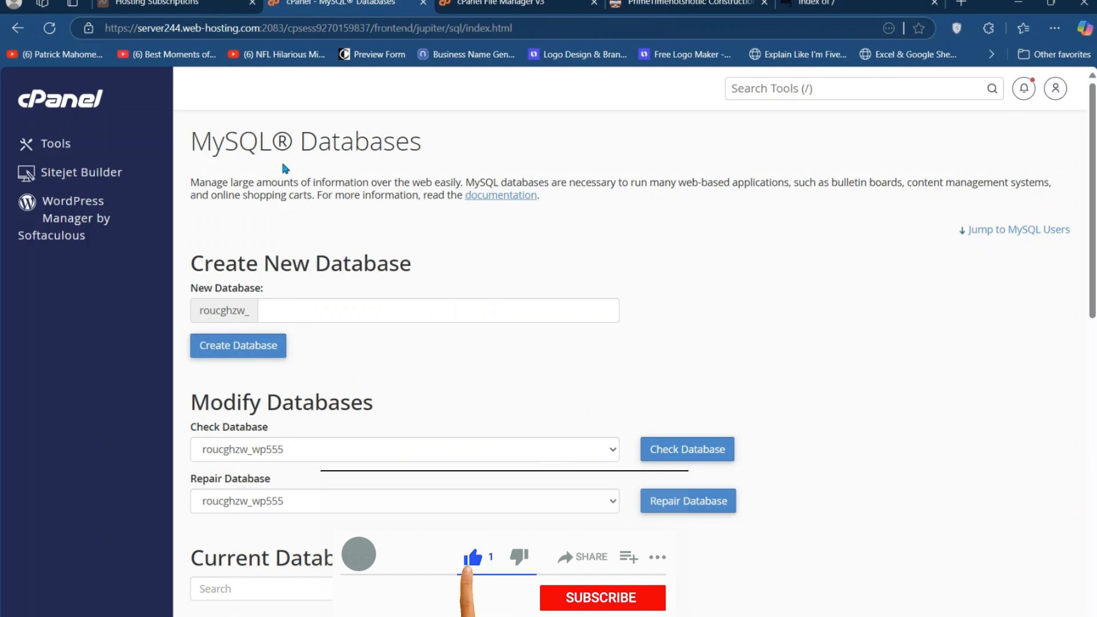
scroll(514, 371, down, 5)
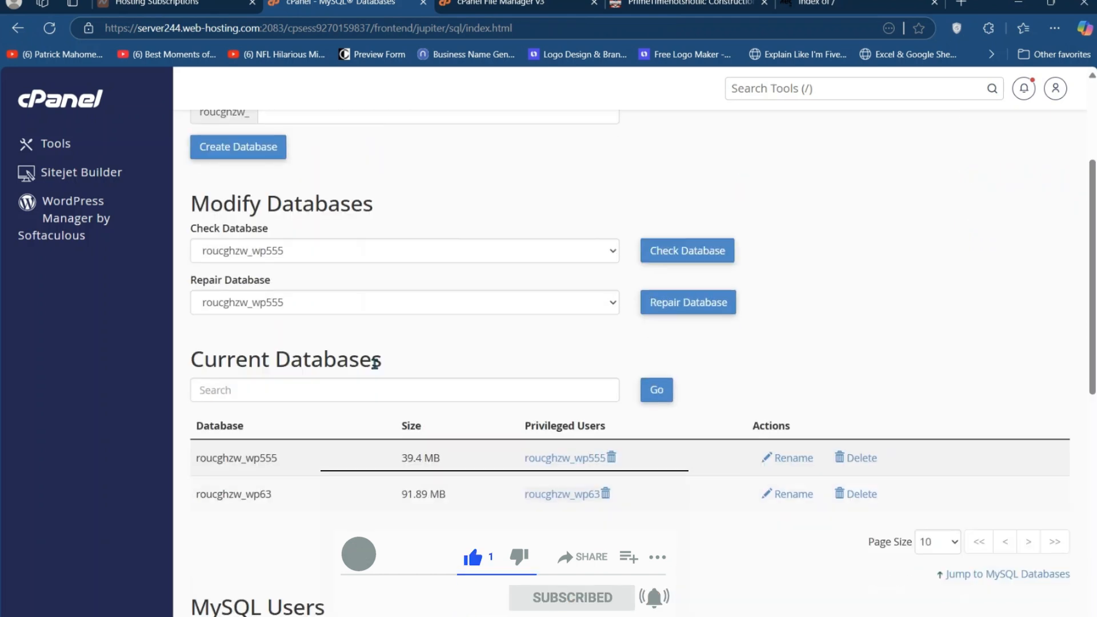
scroll(514, 403, up, 5)
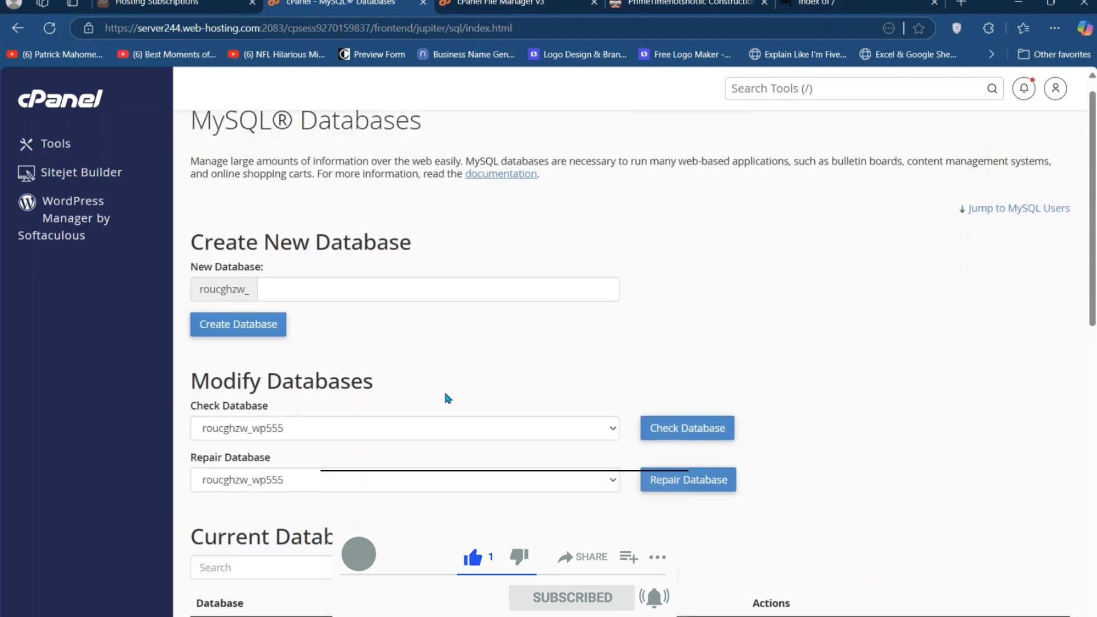
scroll(367, 448, down, 2)
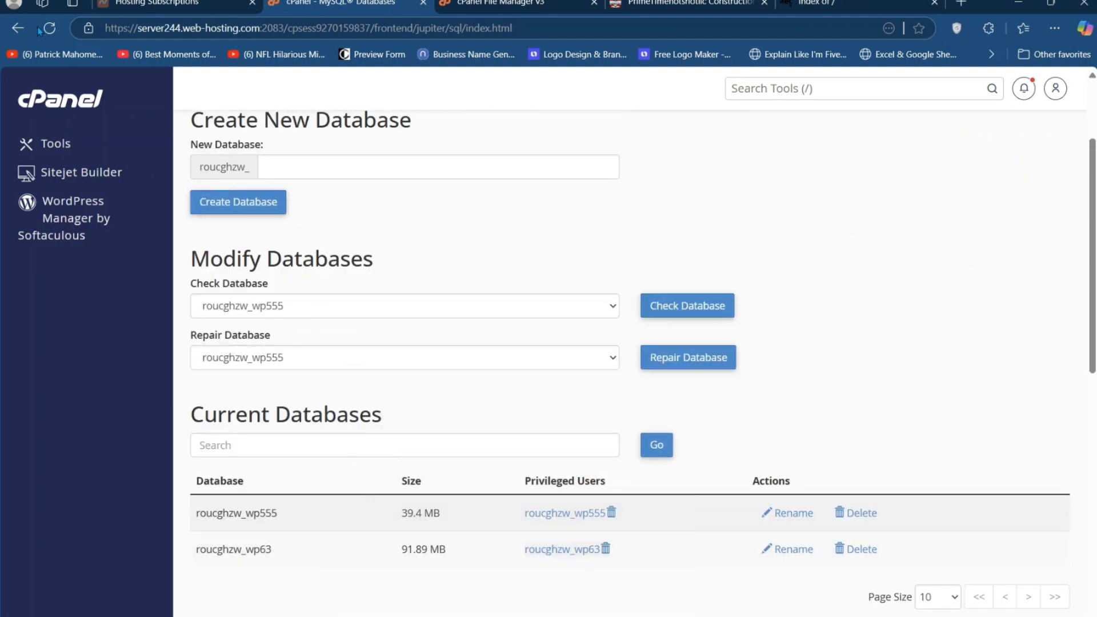
click(17, 29)
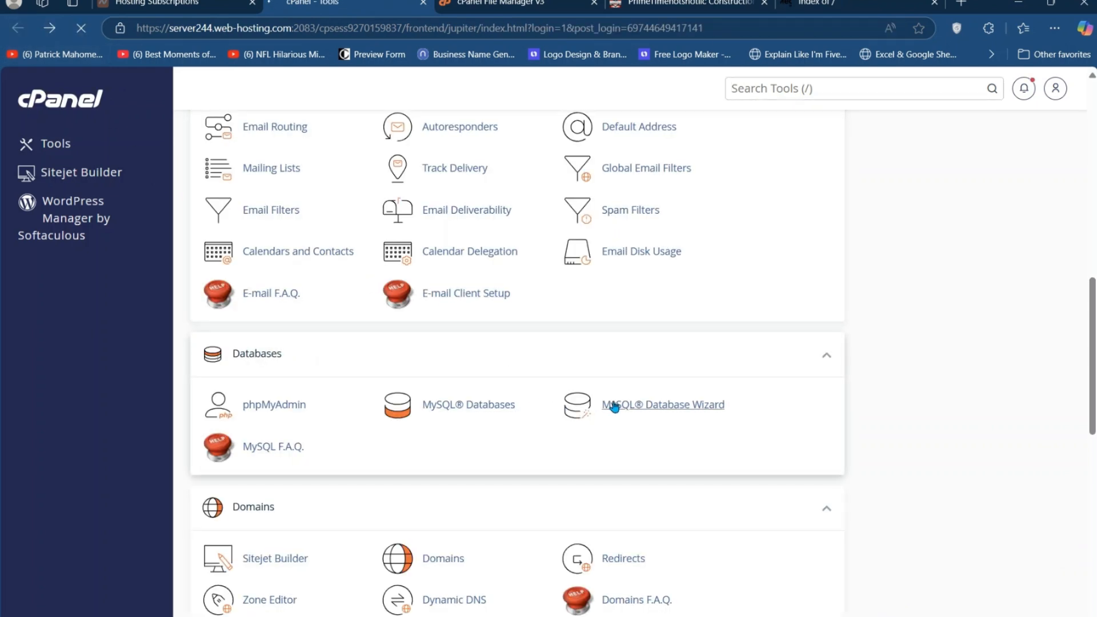
click(612, 405)
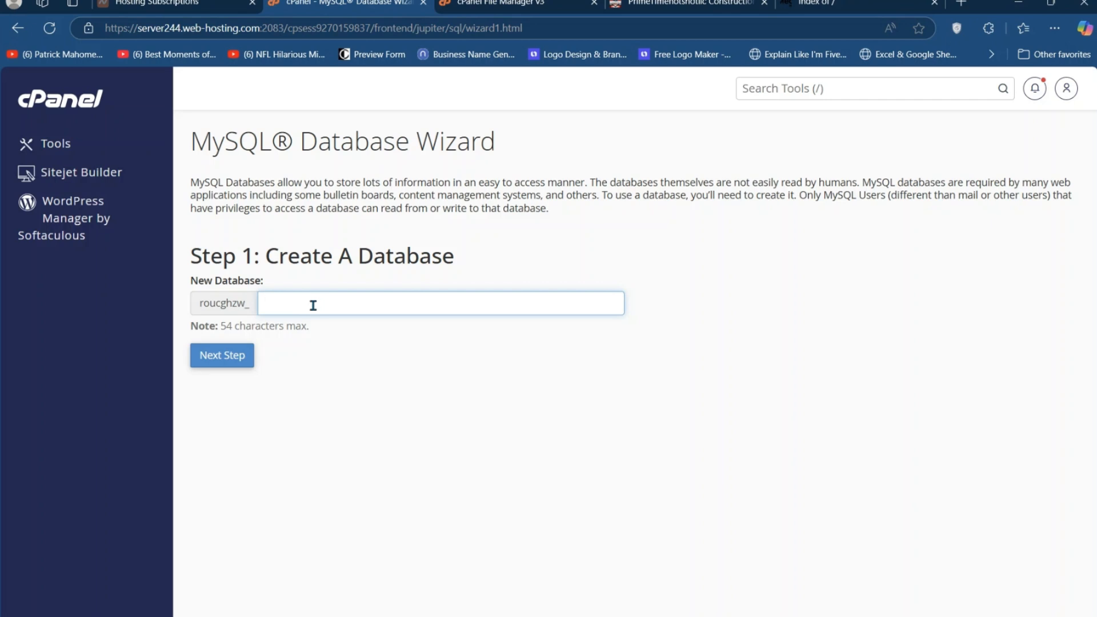
text(new we)
key(BackSpace)
key(BackSpace)
key(BackSpace)
key(BackSpace)
key(BackSpace)
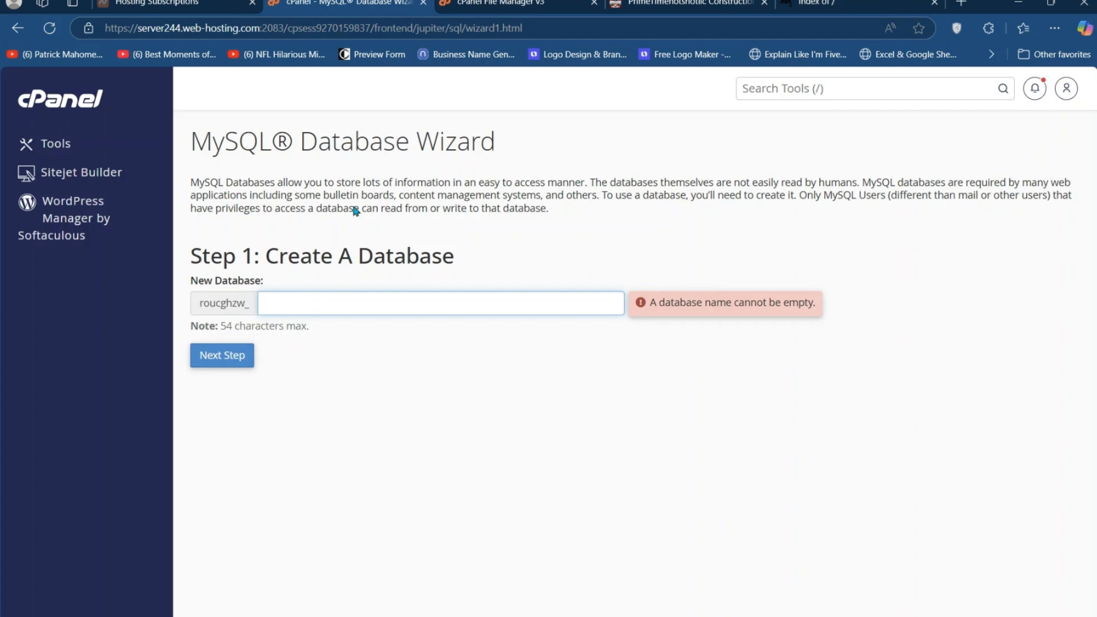
Create a database named tolumedscare under the roucghzw_ prefix, copying the name from the tolumedscare.com site address
click(822, 3)
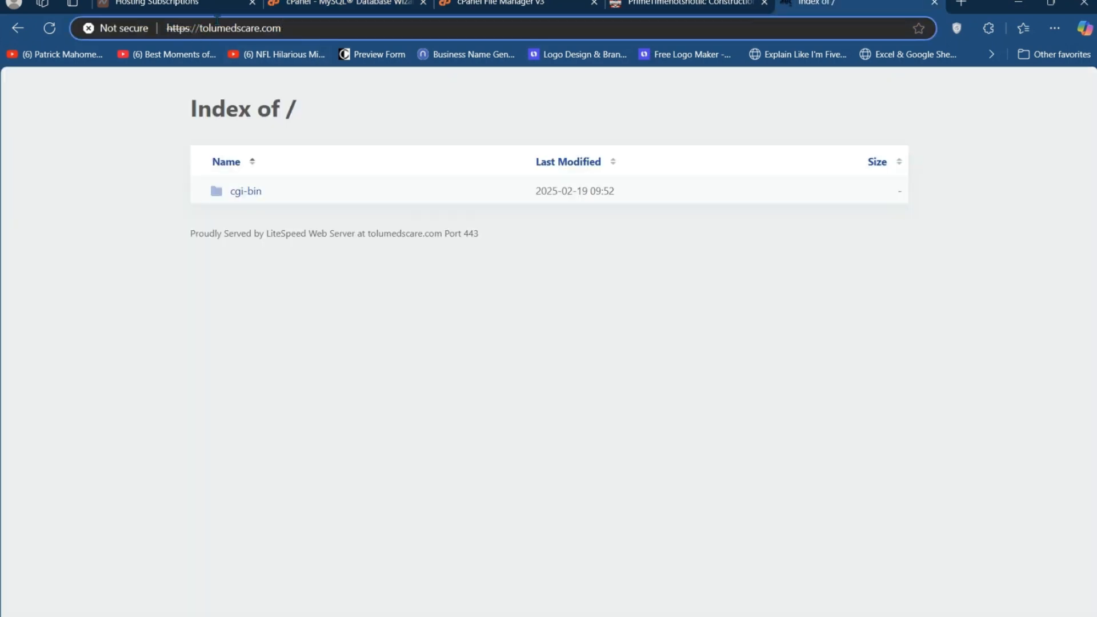
double_click(220, 28)
key(ctrl+c)
right_click(220, 29)
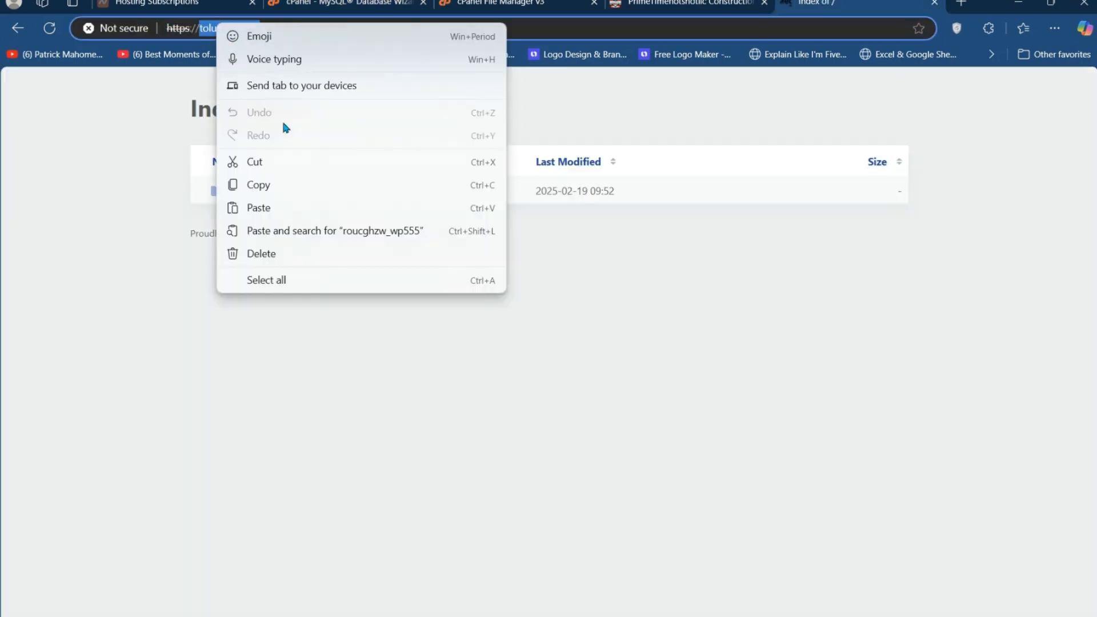
click(278, 183)
click(312, 5)
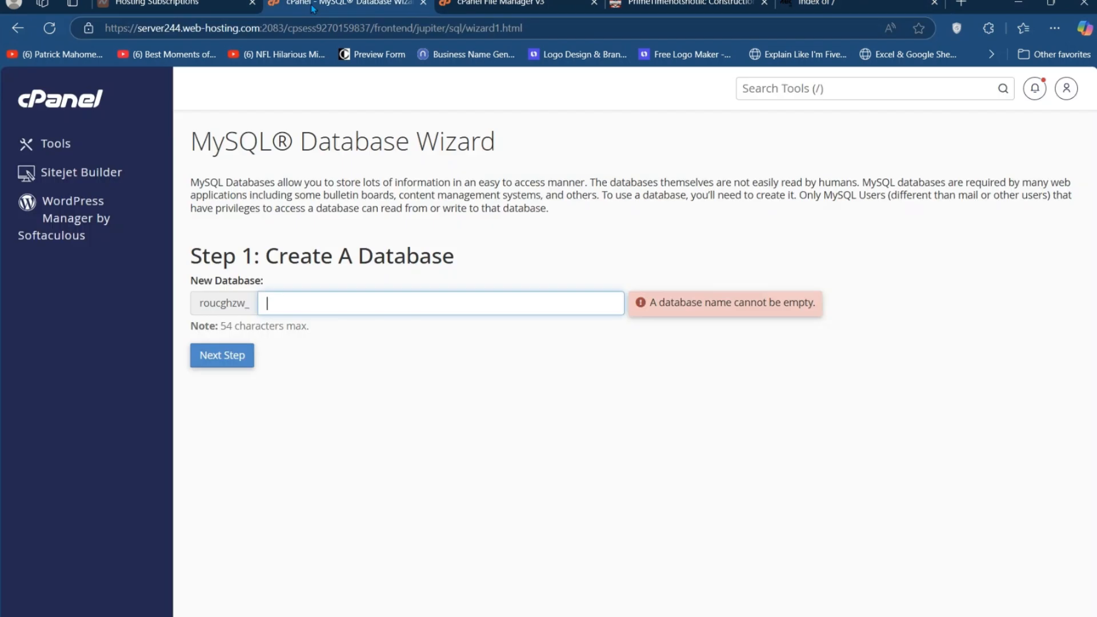
right_click(357, 311)
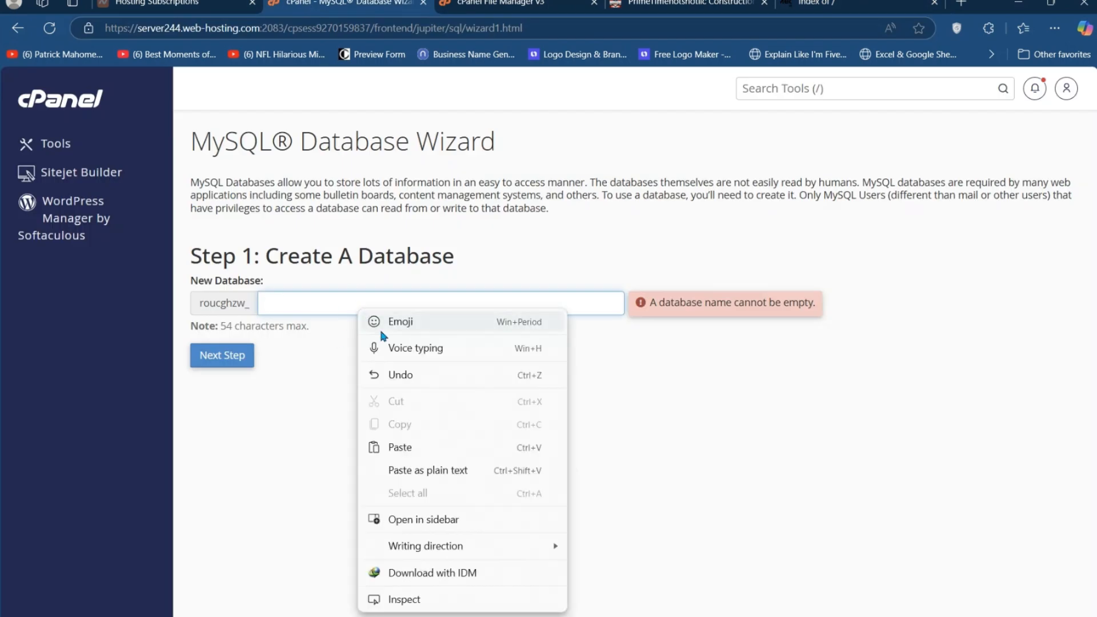
click(414, 449)
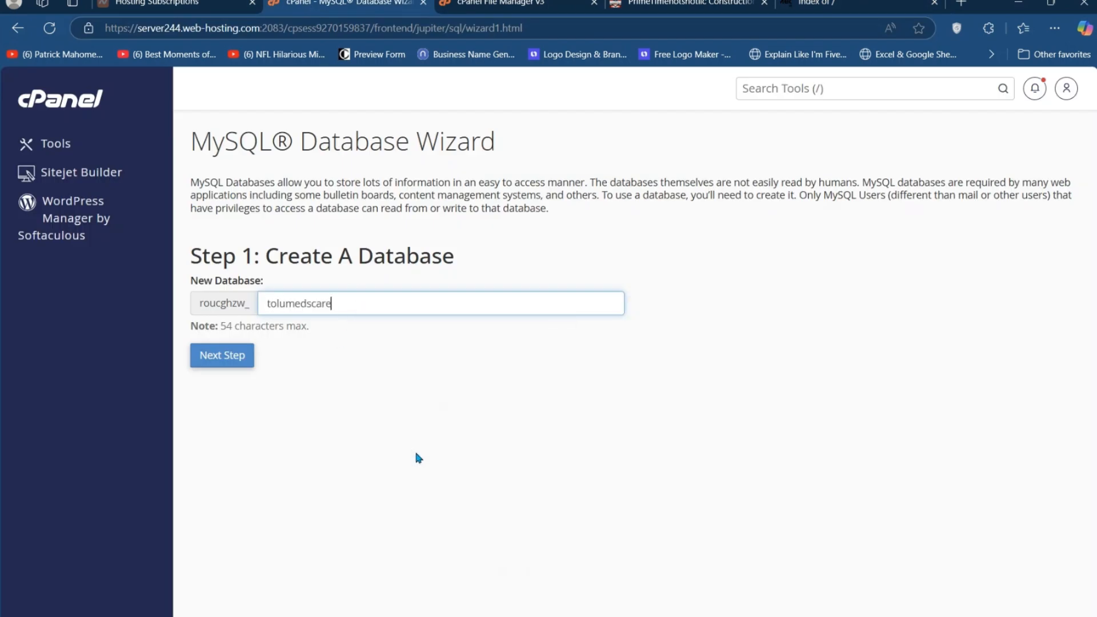
click(228, 362)
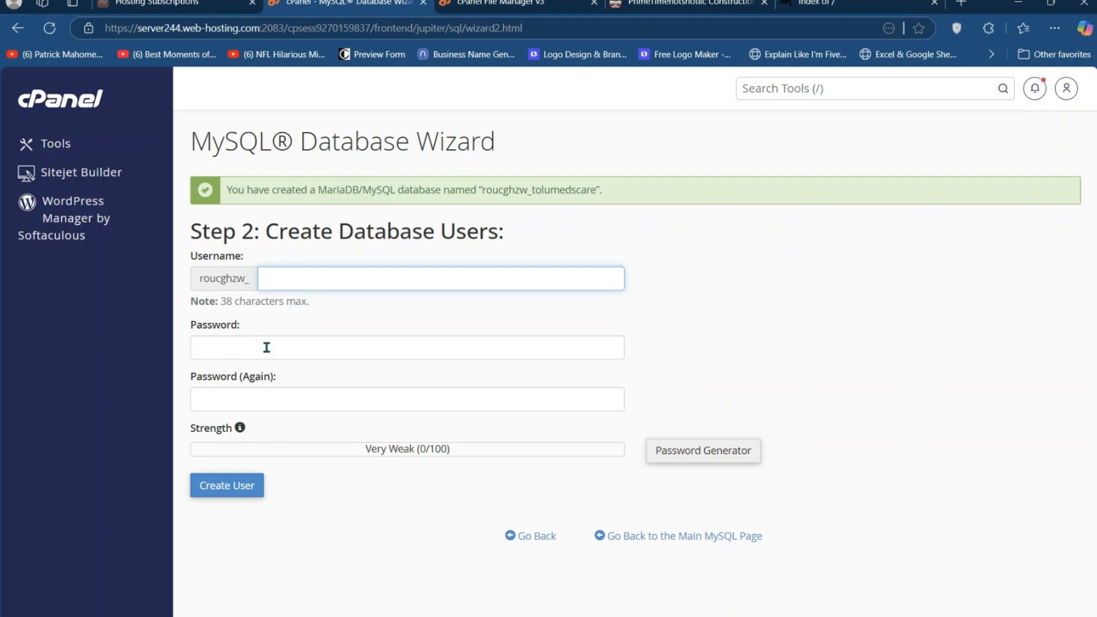
Copy the new database's full name, roucghzw_tolumedscare, from the creation notice into the Database_name line of the Notepad note
drag(596, 189, 481, 190)
key(ctrl+c)
click(483, 190)
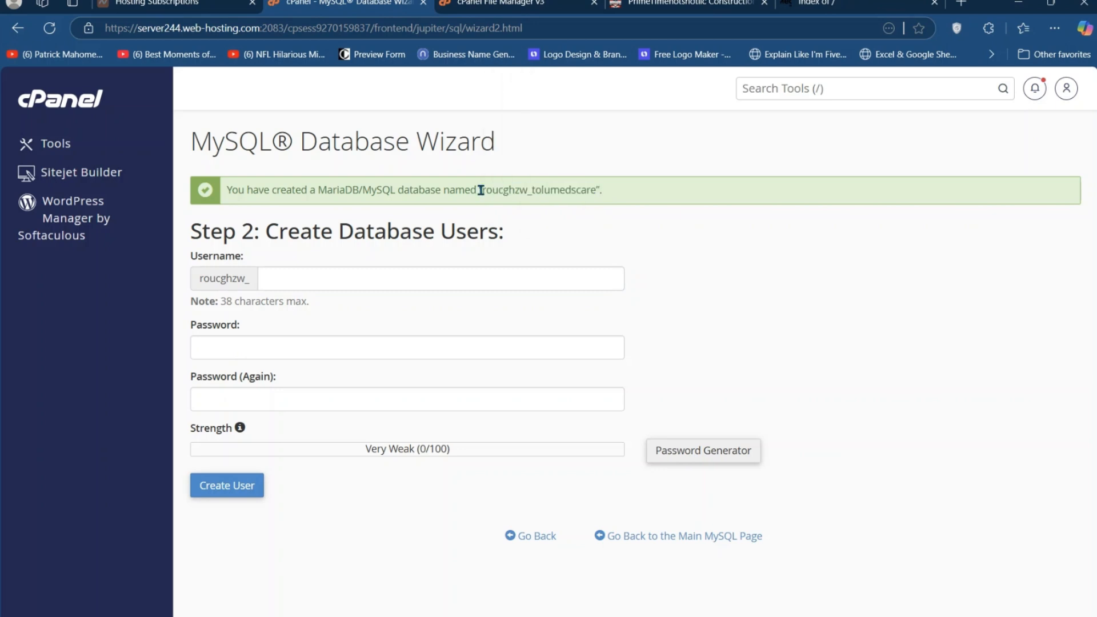
drag(483, 190, 596, 203)
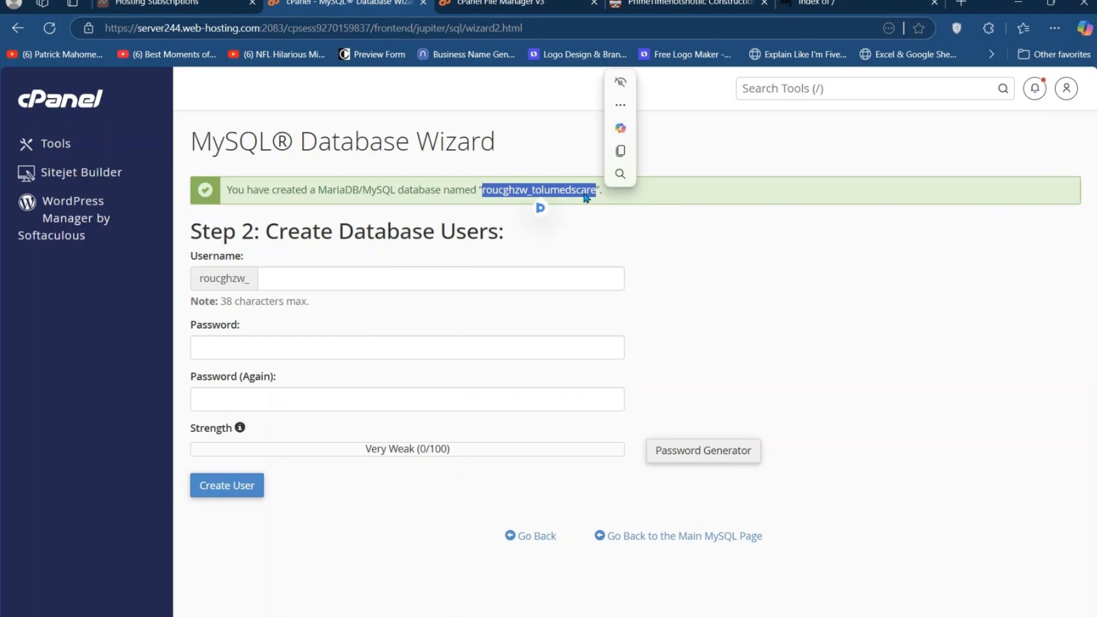
right_click(582, 197)
click(597, 204)
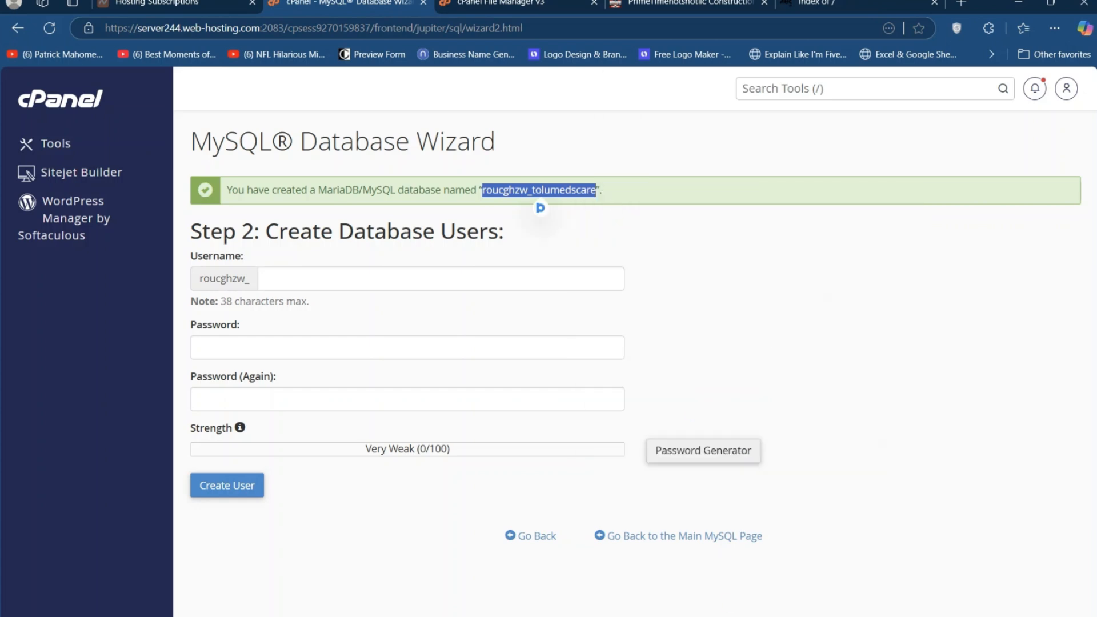
key(alt+Tab)
click(669, 292)
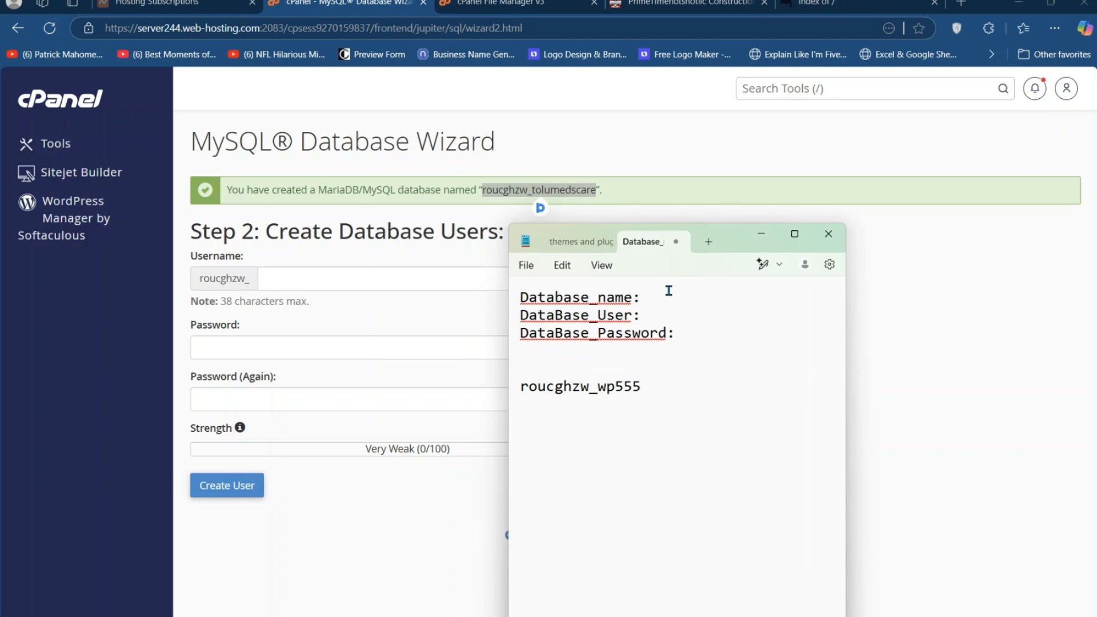
key(ctrl+v)
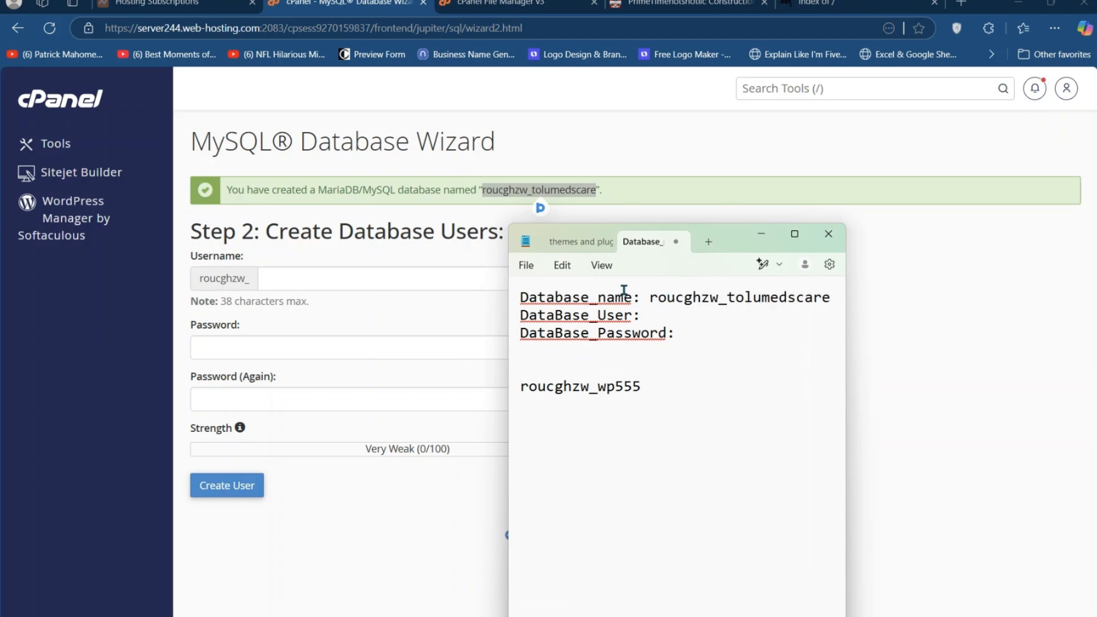
Set the new database user's username to tolumedscare, copying the part after the prefix from the creation notice
triple_click(559, 191)
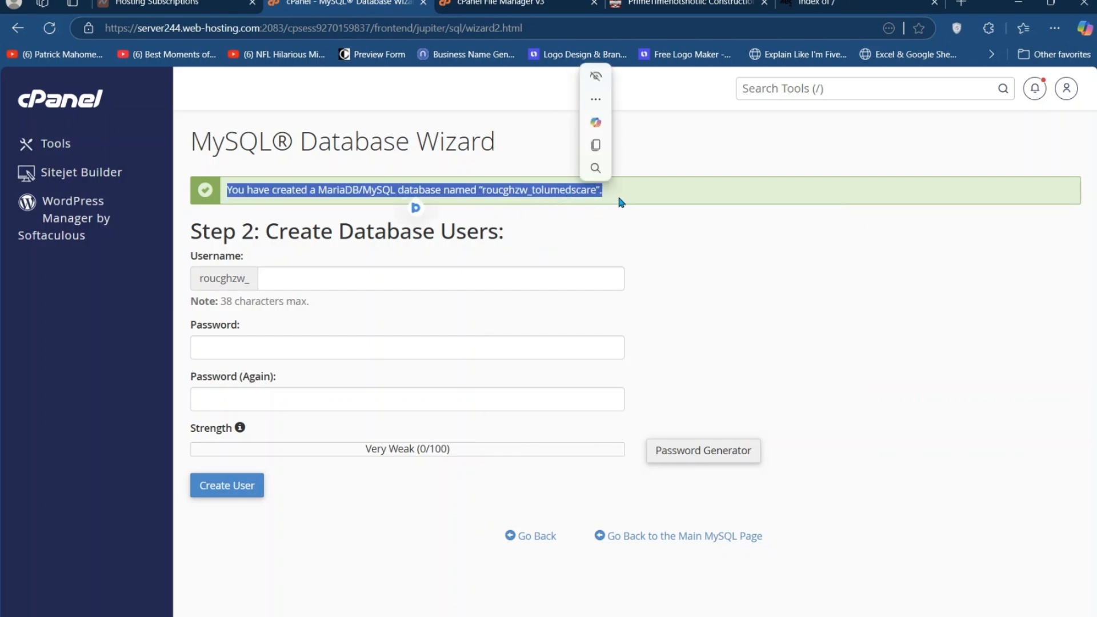
click(566, 191)
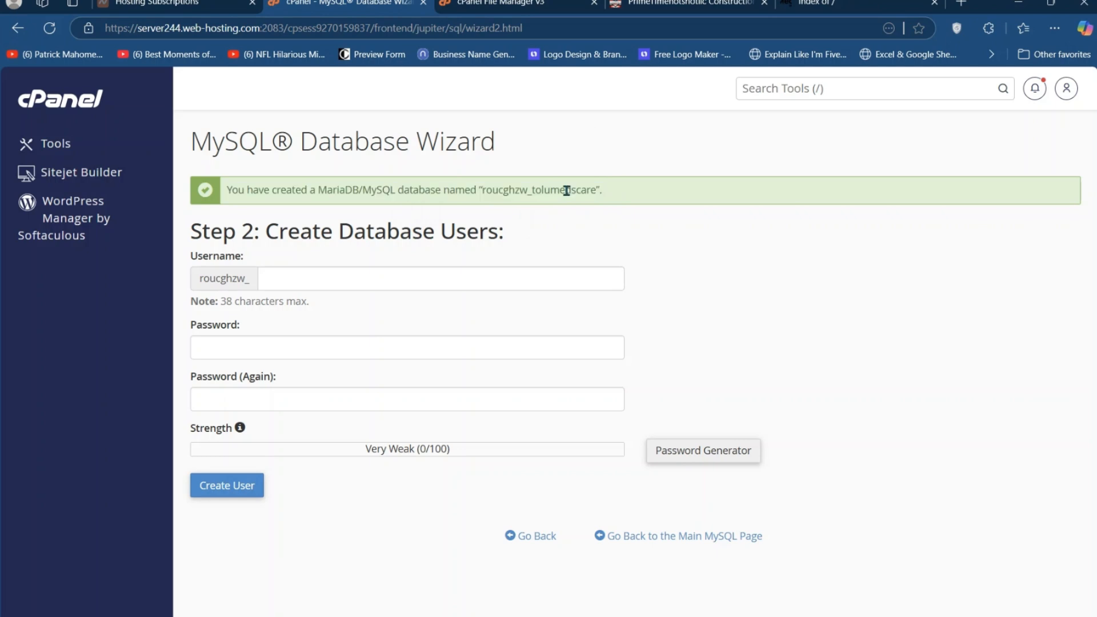
drag(535, 190, 595, 191)
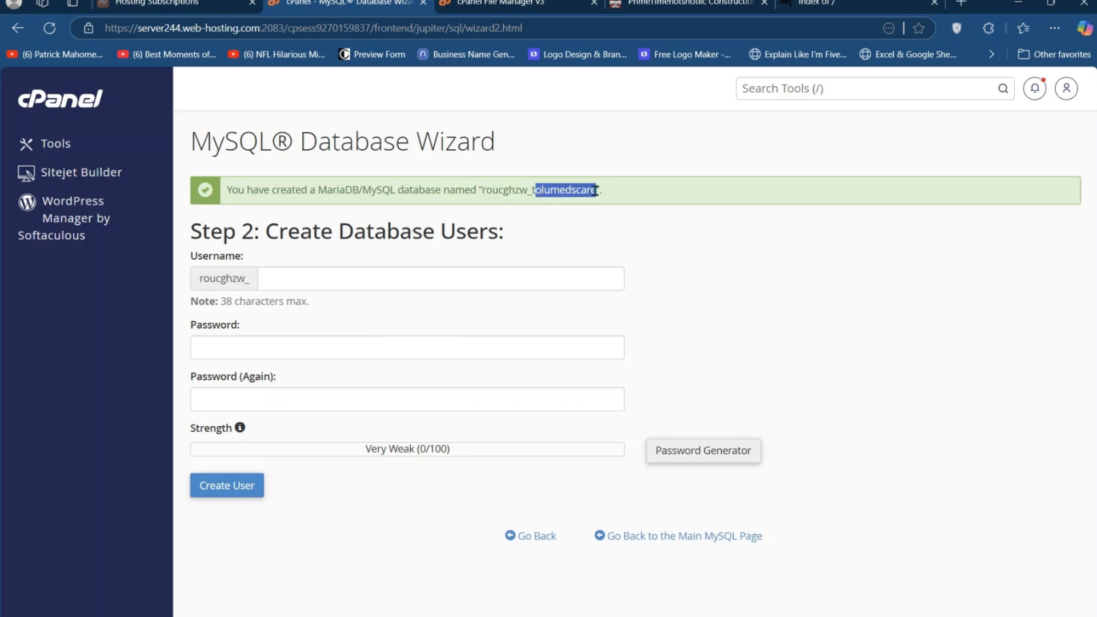
right_click(562, 190)
click(537, 190)
drag(531, 190, 596, 191)
right_click(576, 192)
click(611, 201)
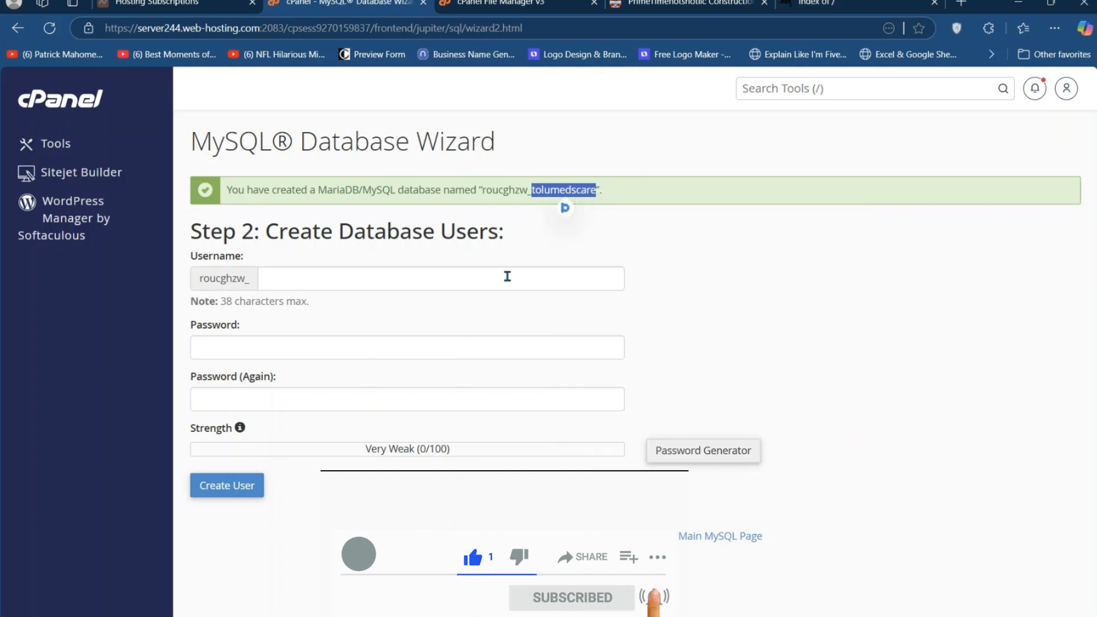
click(392, 281)
right_click(394, 285)
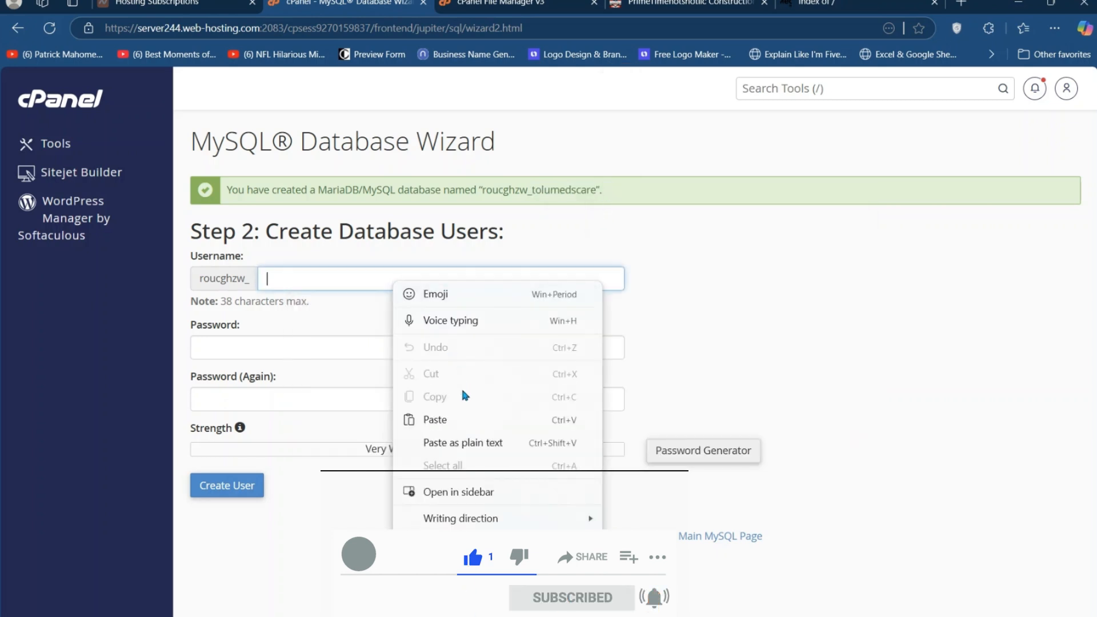
click(458, 418)
Generate a new random password for the database user, copy it, and apply it to both password fields
click(386, 349)
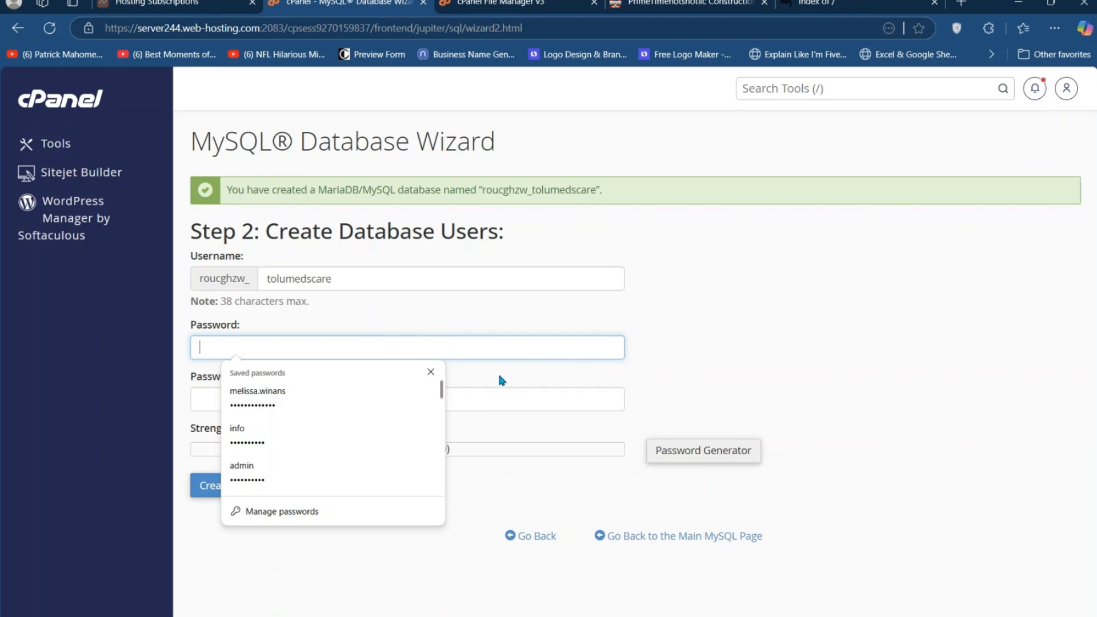
click(674, 451)
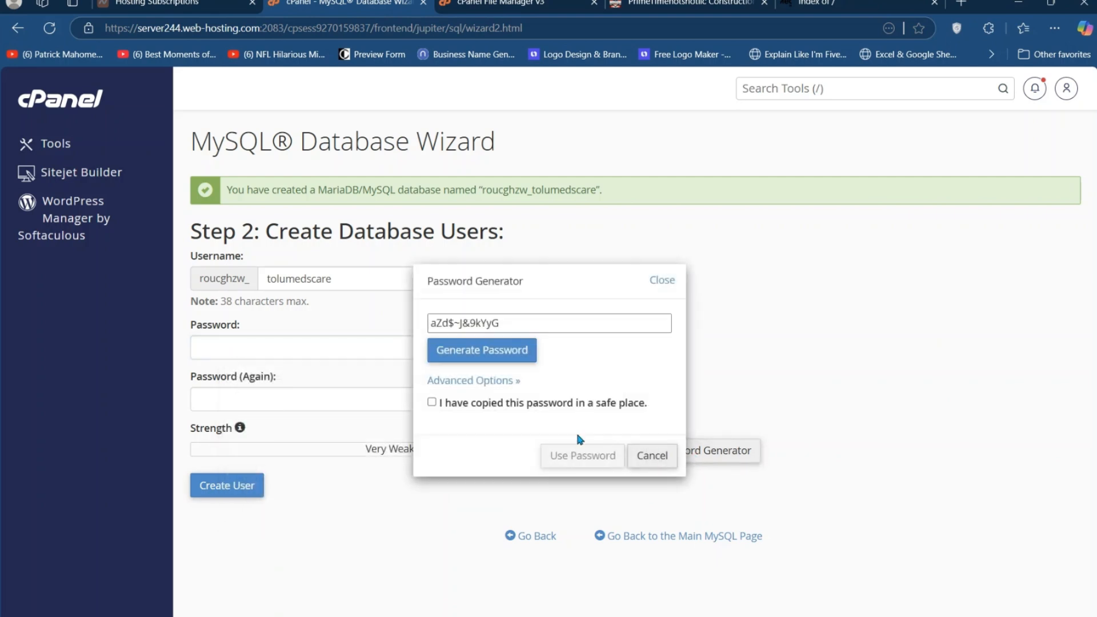
click(500, 361)
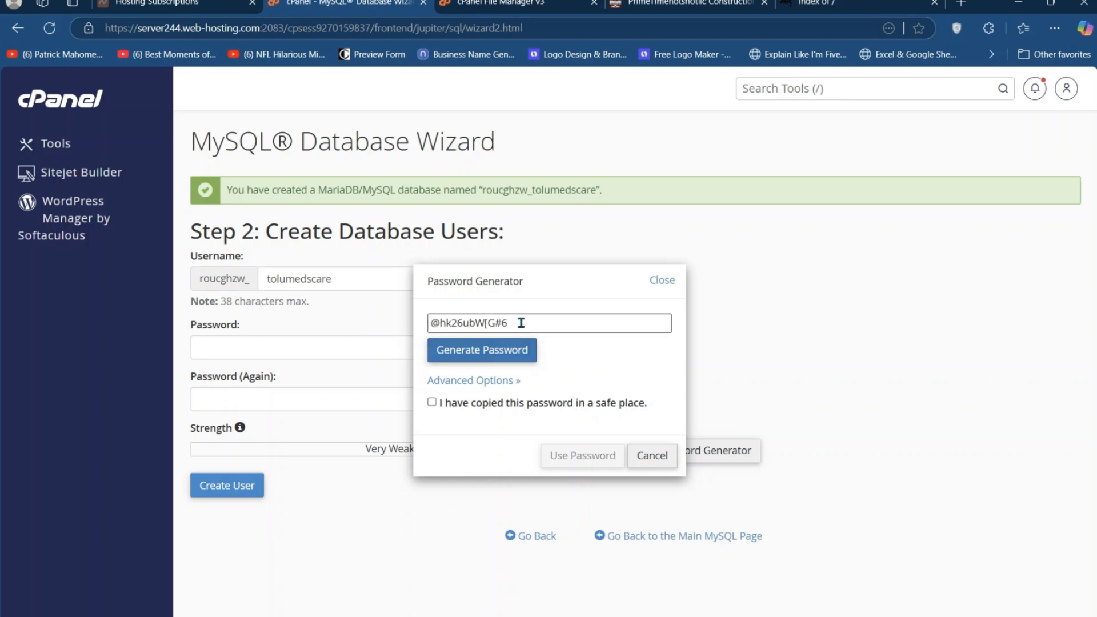
drag(521, 323, 432, 323)
right_click(468, 333)
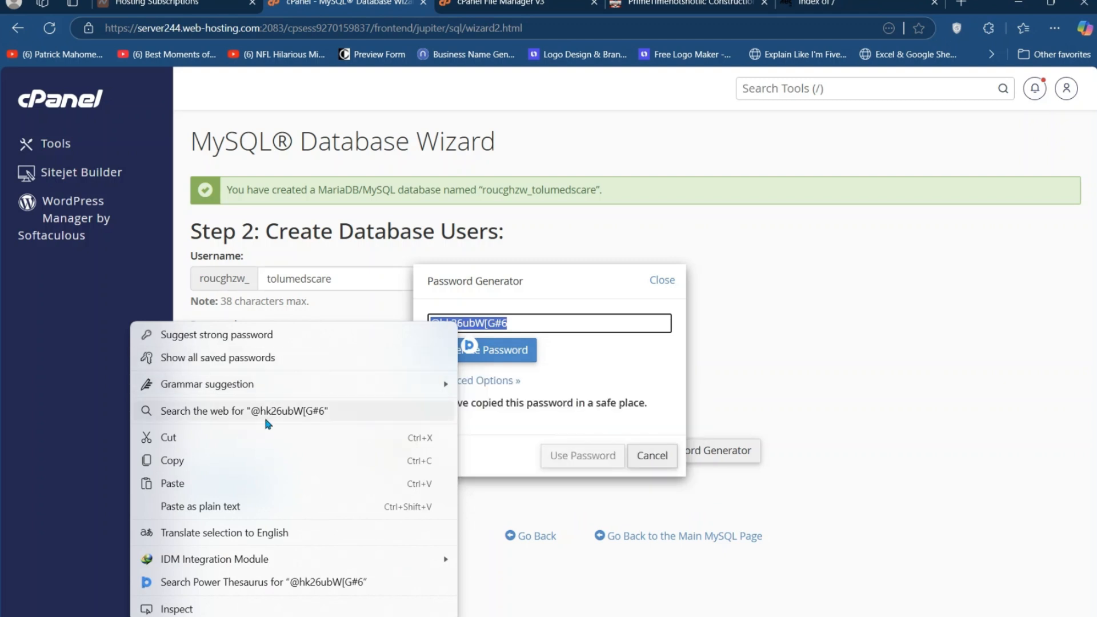
click(236, 459)
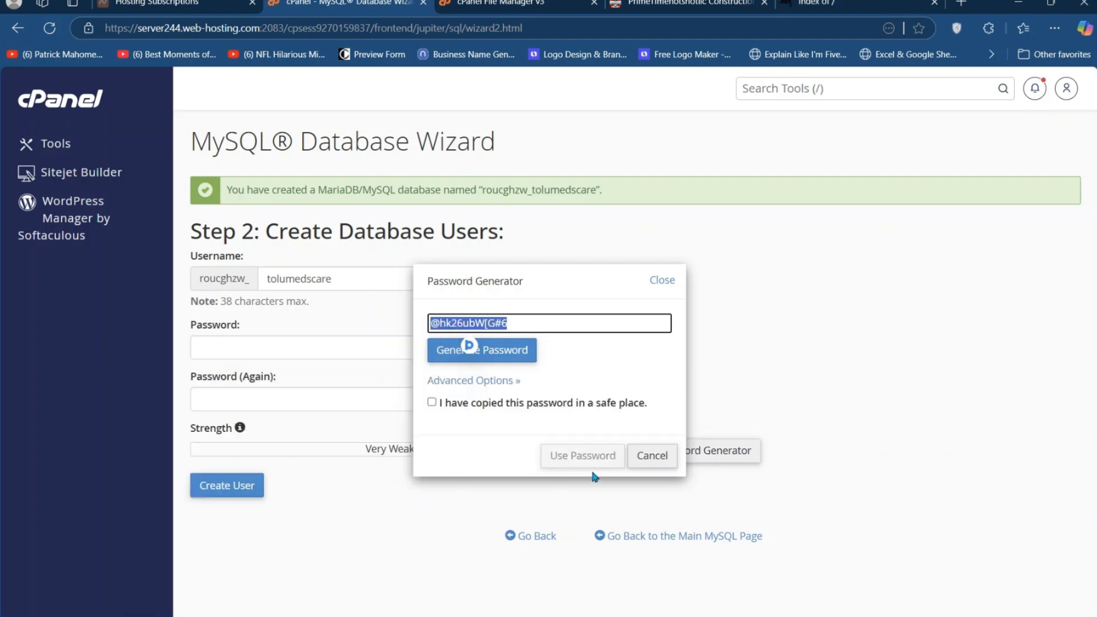
click(477, 407)
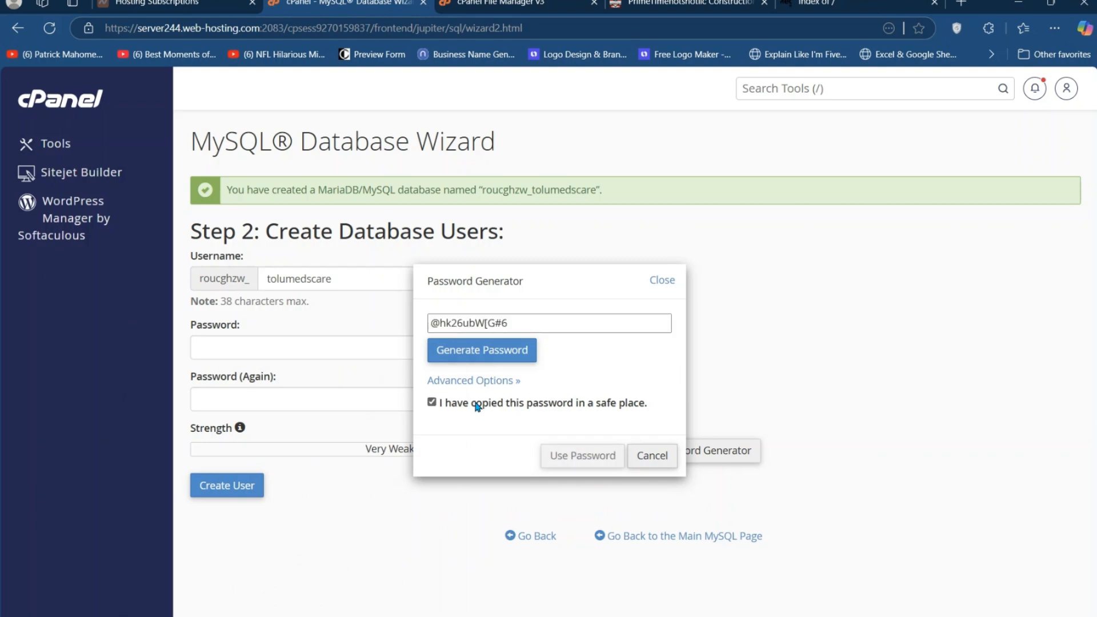
triple_click(515, 323)
drag(515, 323, 498, 322)
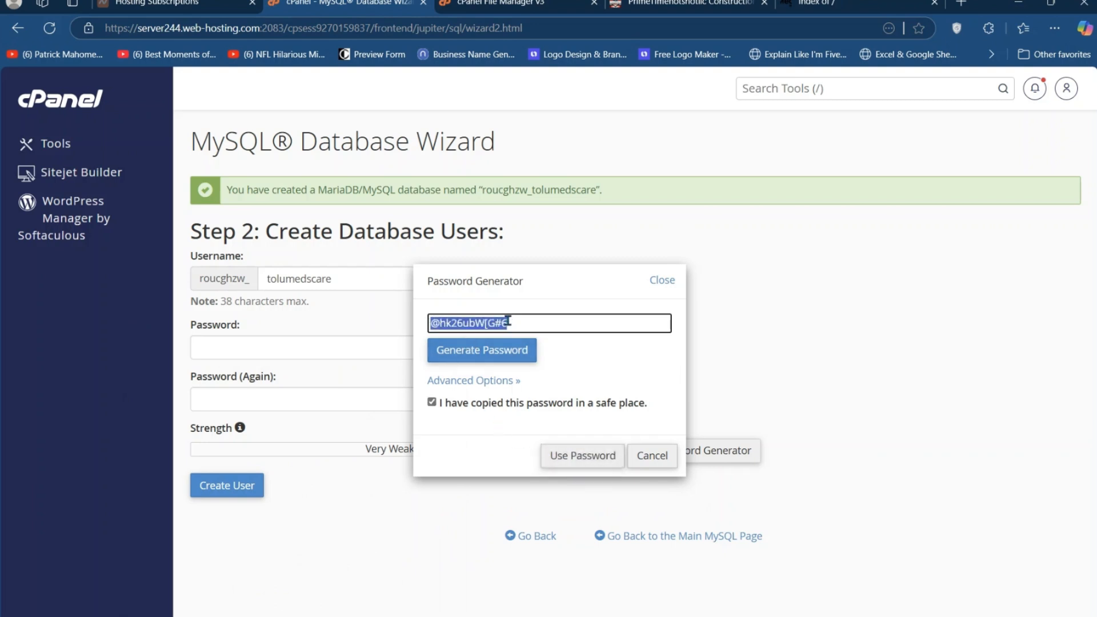
right_click(495, 323)
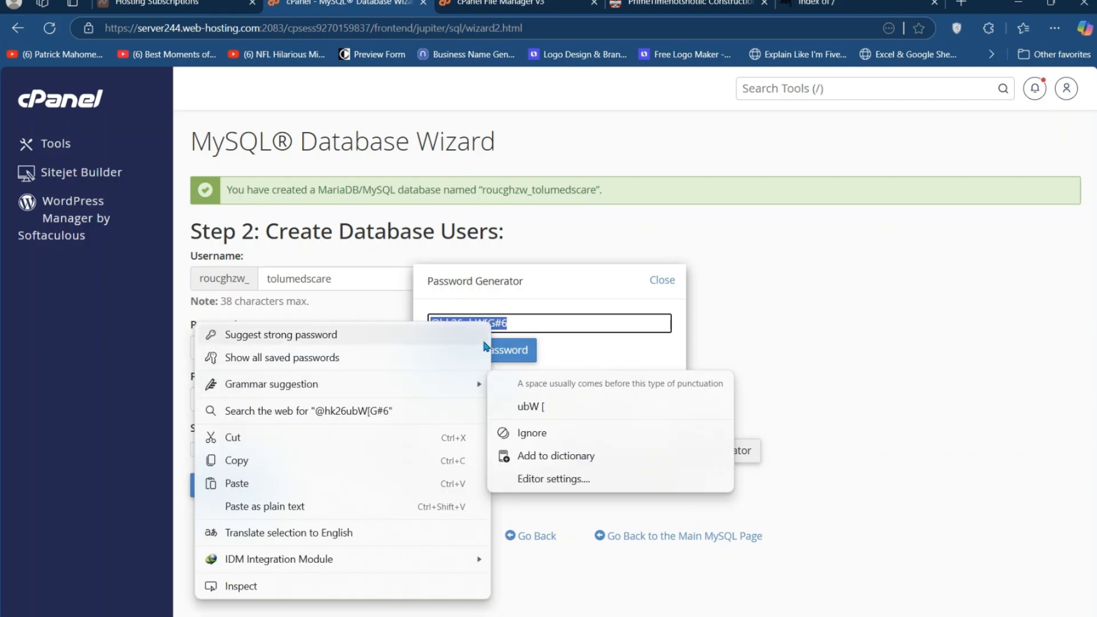
click(280, 457)
click(568, 457)
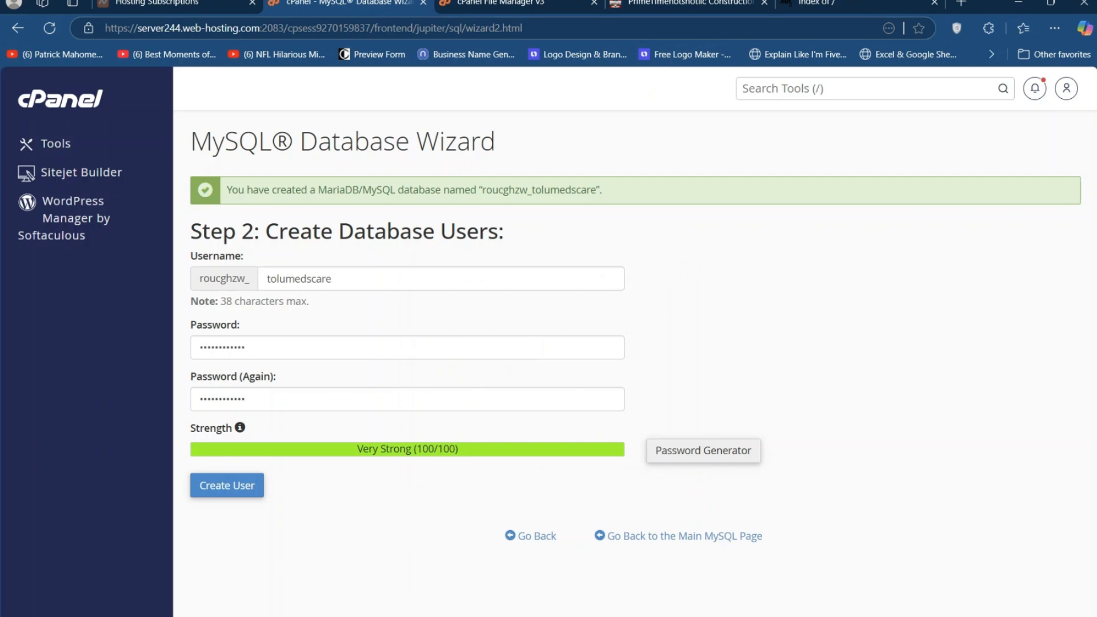
Switch to Notepad and paste the generated database password on the DataBase_Password line
key(alt+Tab)
click(692, 333)
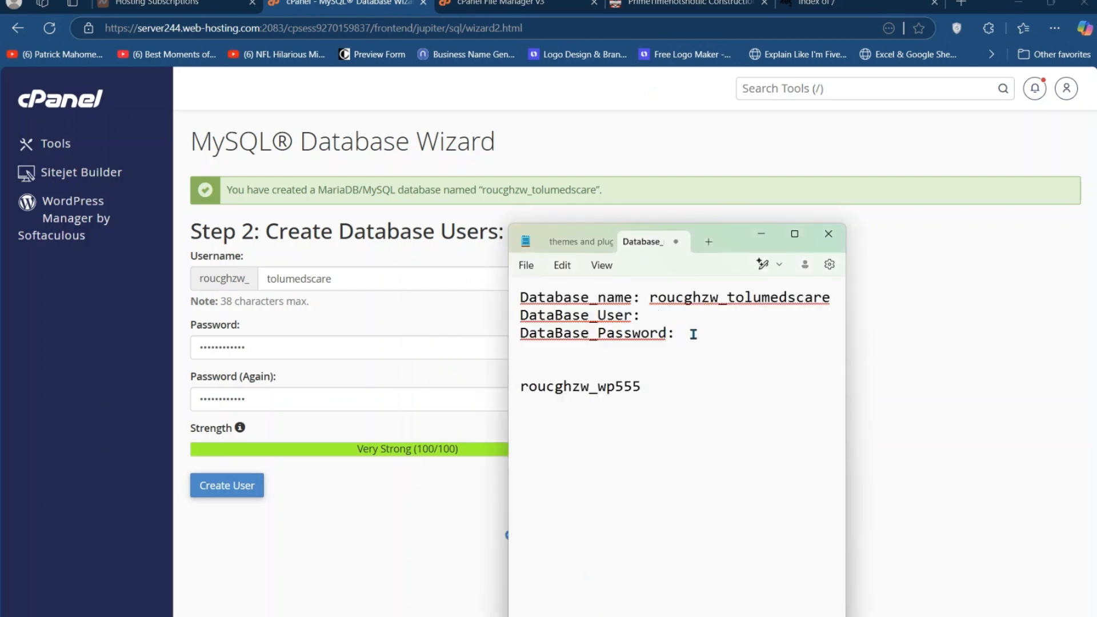
key(ctrl+v)
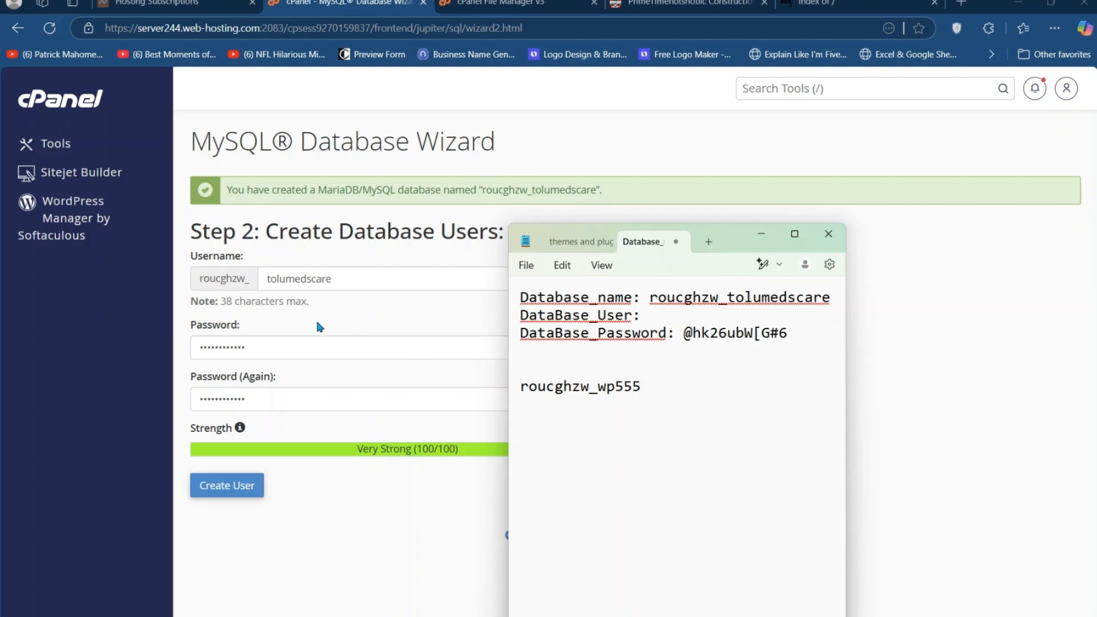
click(354, 280)
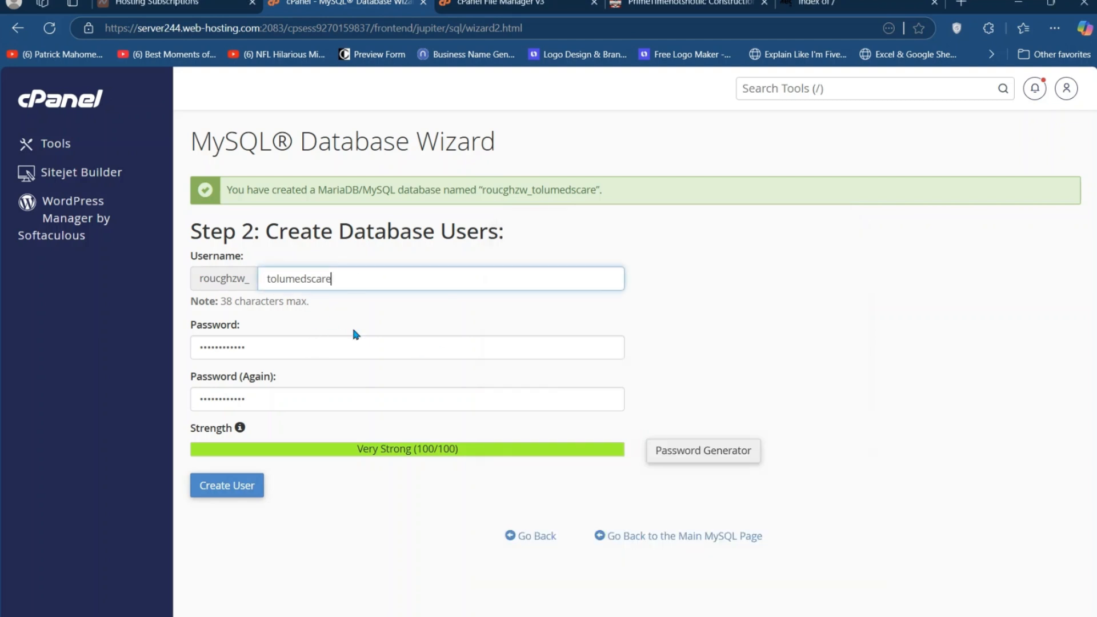
click(240, 492)
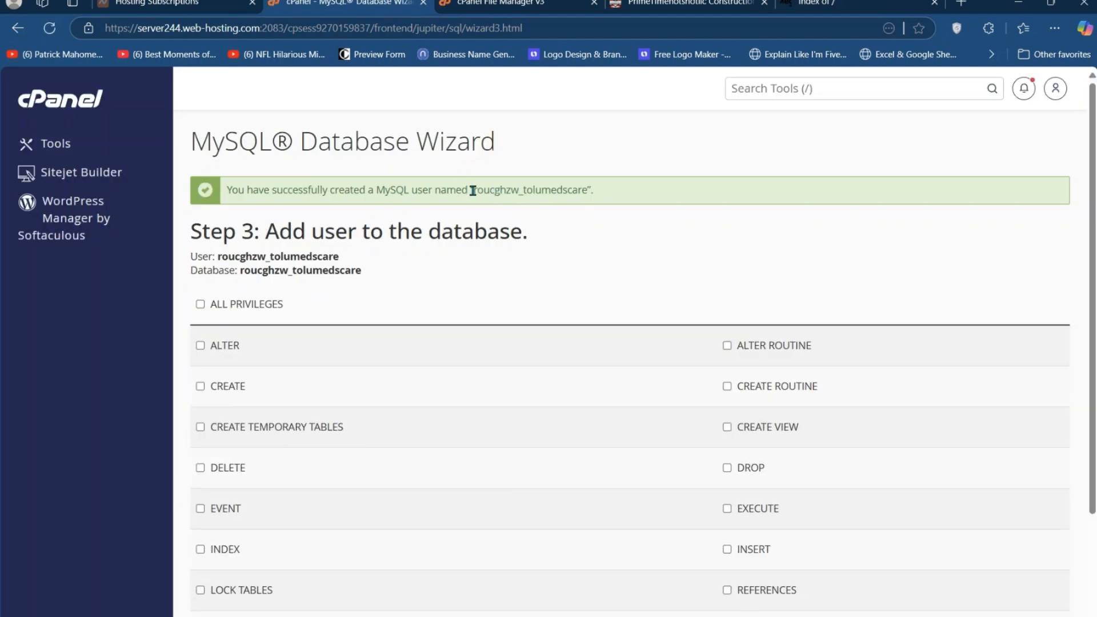
drag(471, 190, 588, 204)
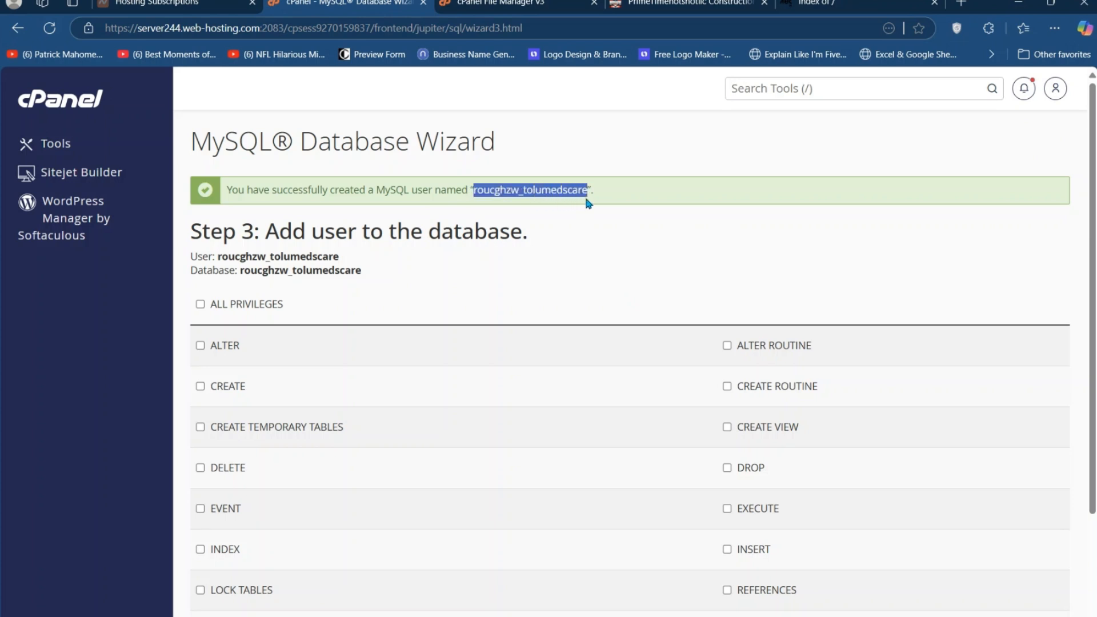
right_click(567, 194)
click(607, 204)
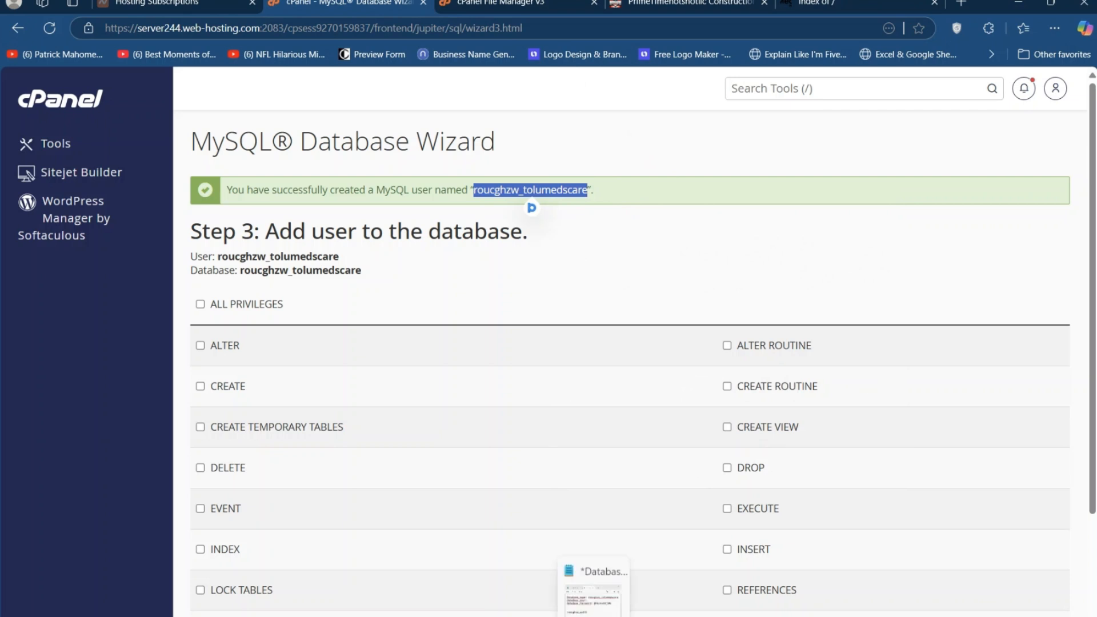
click(592, 600)
click(683, 316)
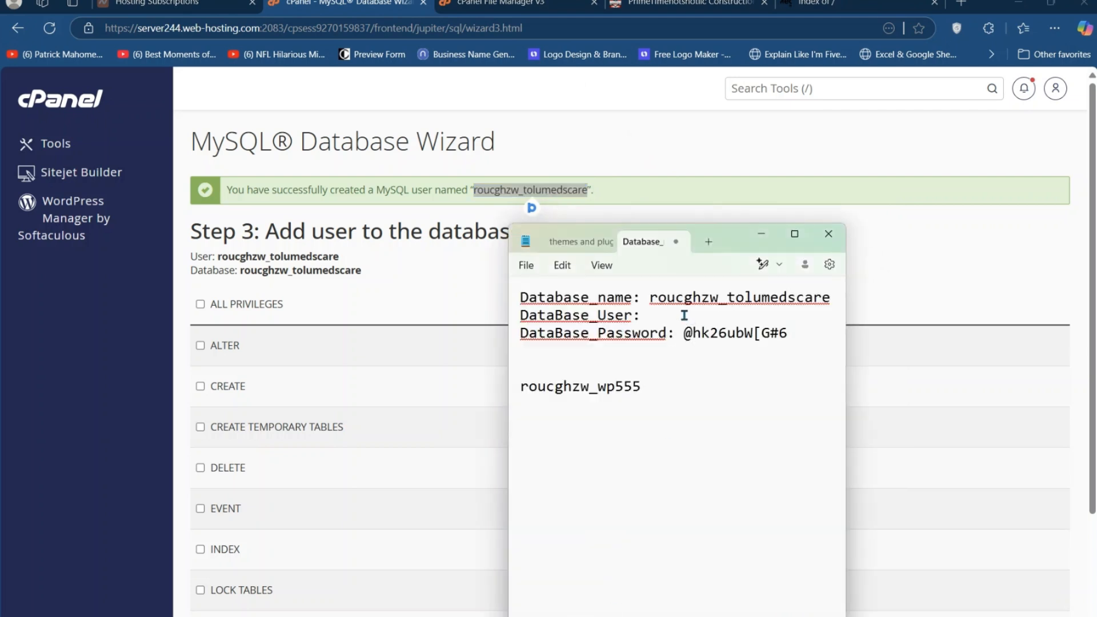
key(ctrl+v)
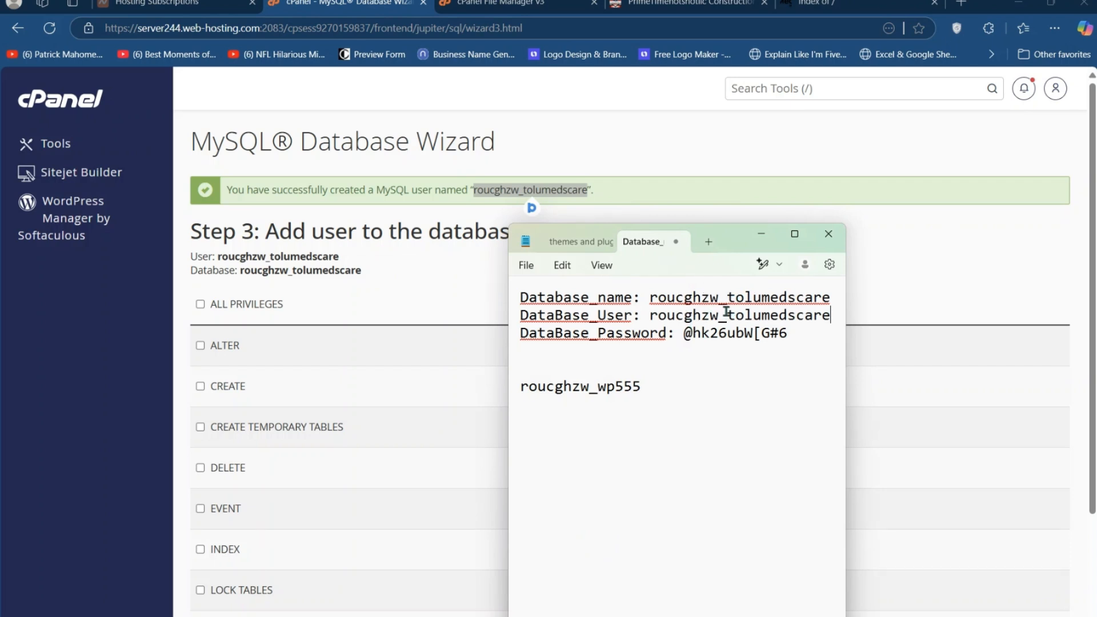
Grant the user all privileges on the roucghzw_tolumedscare database and complete that wizard step
click(412, 268)
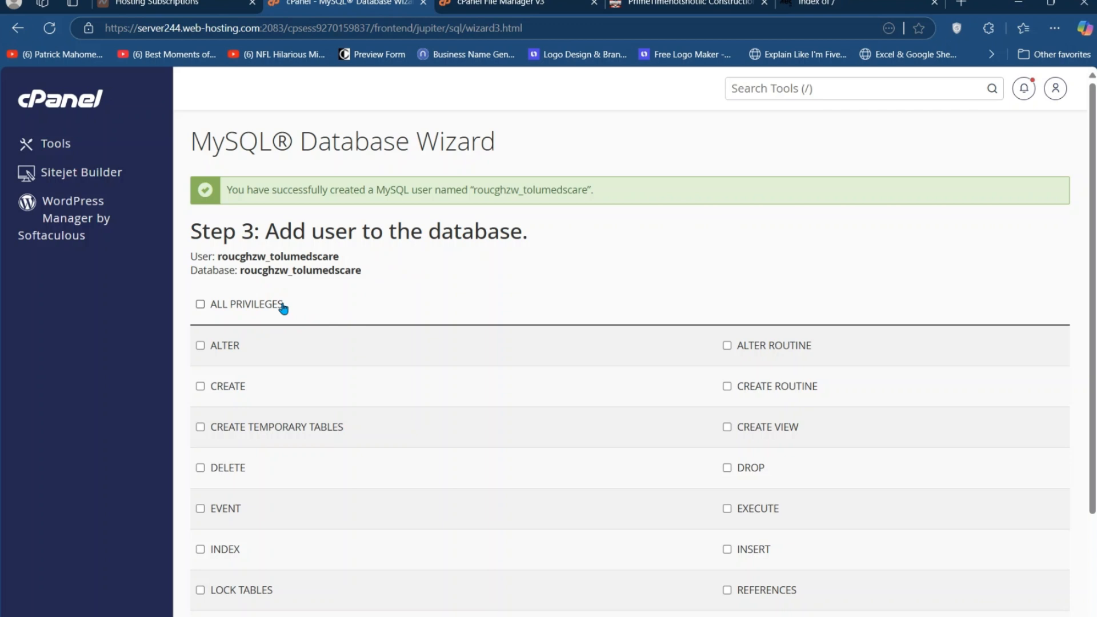
click(200, 304)
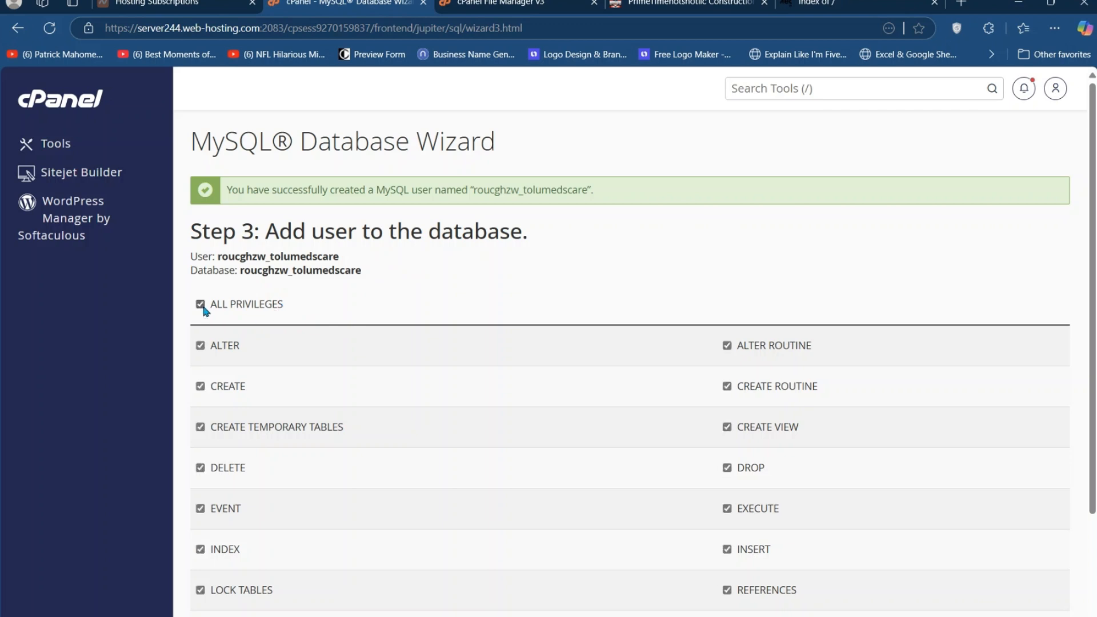
scroll(369, 331, down, 3)
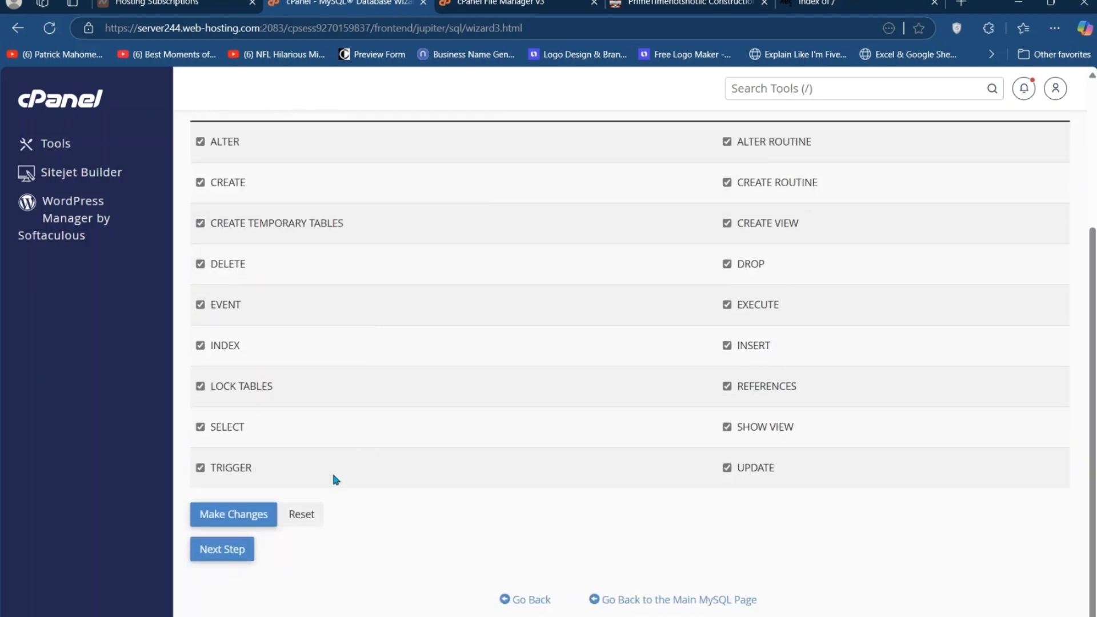
click(247, 523)
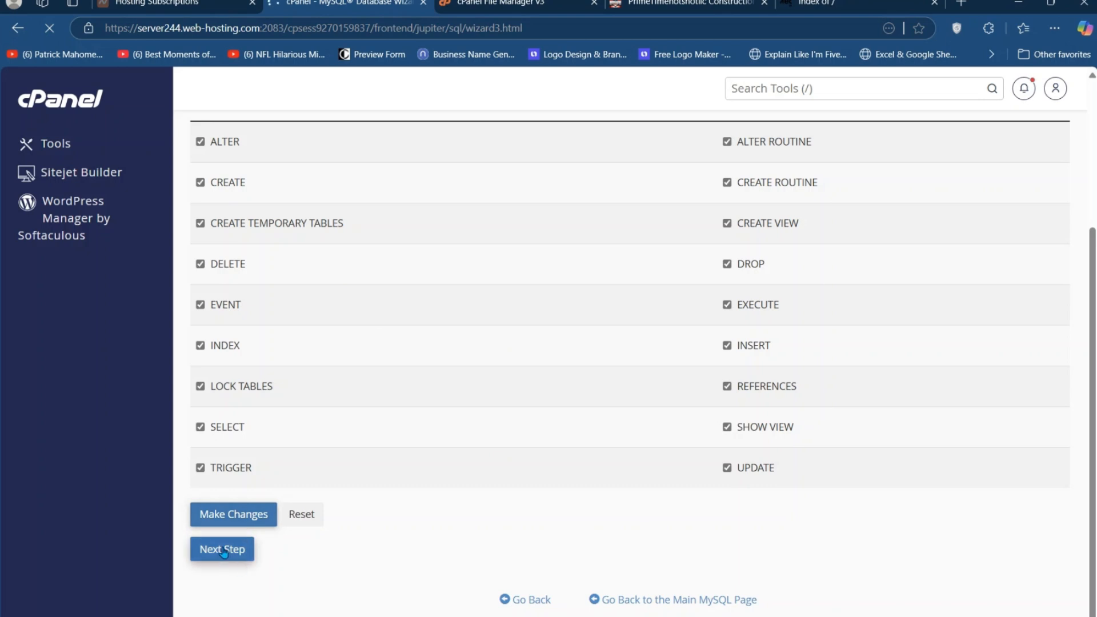
scroll(252, 531, up, 4)
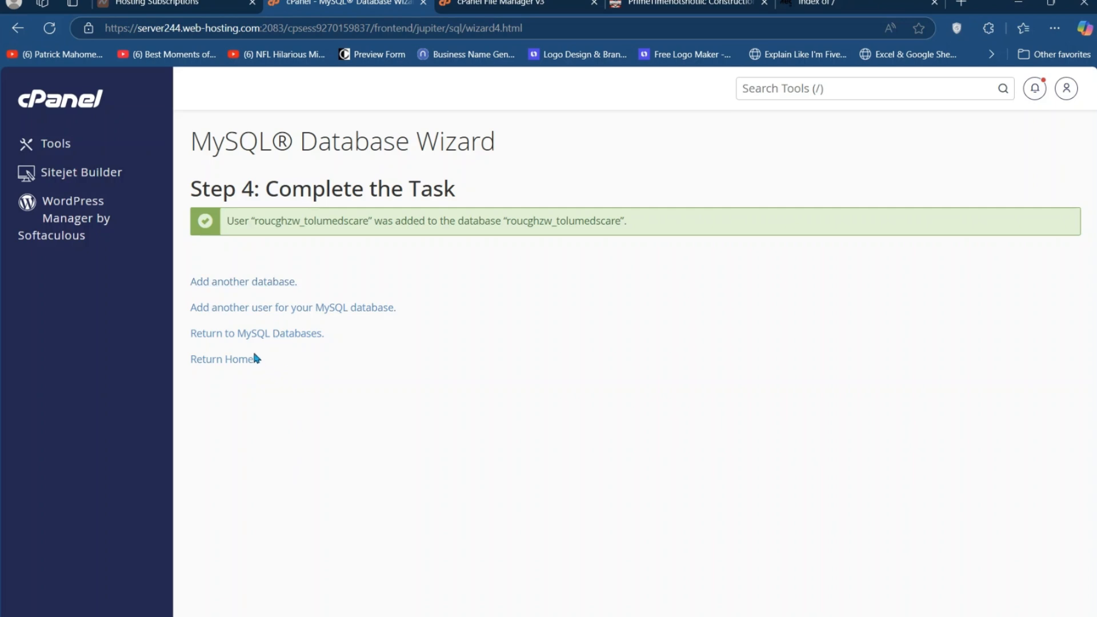
Return to the MySQL Databases page and check the new database and its privileged user among the current databases
click(269, 336)
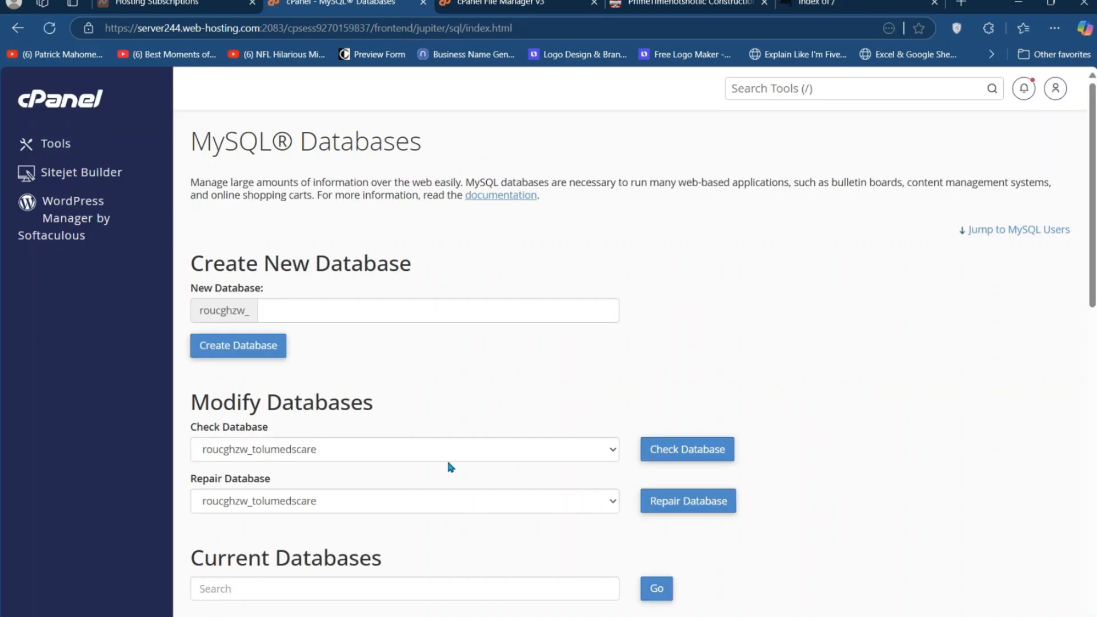
scroll(447, 458, down, 3)
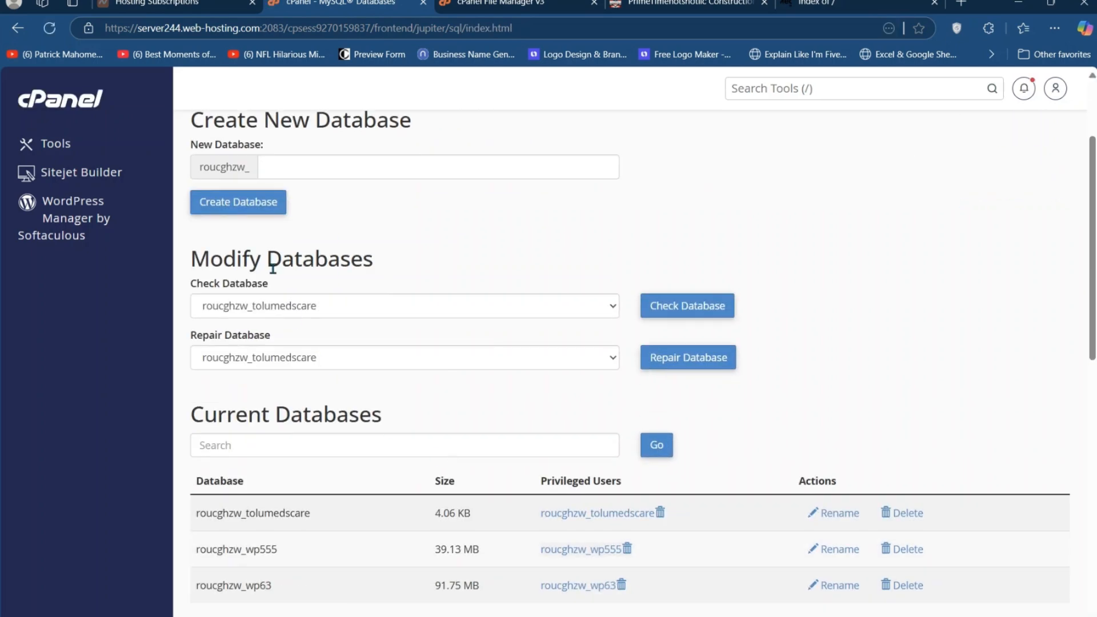
scroll(285, 337, up, 1)
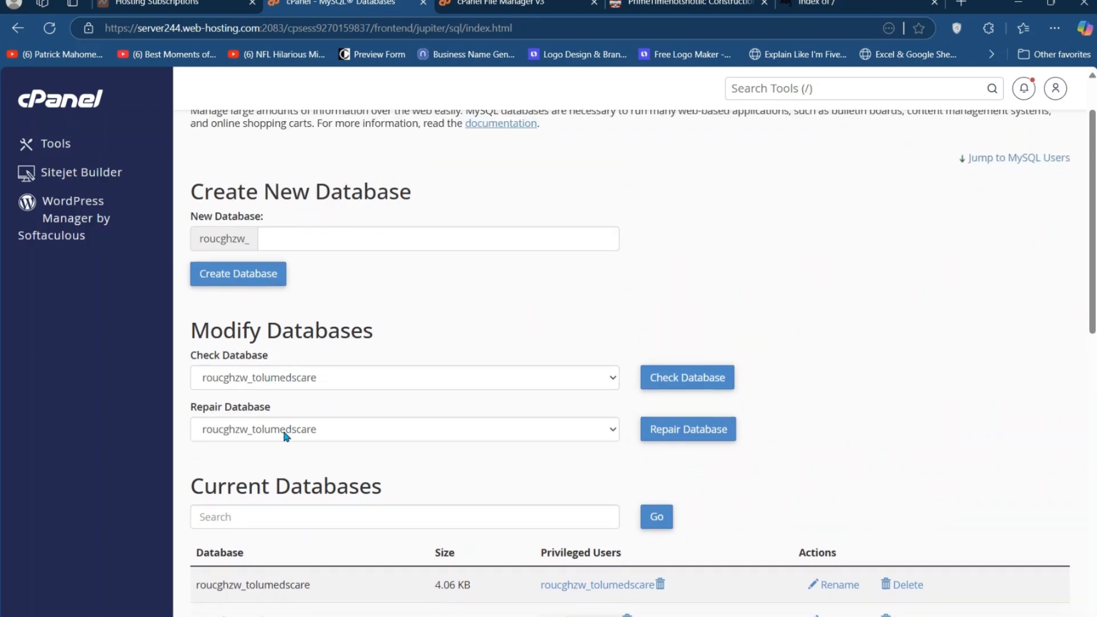
Return to the cPanel tools overview and open phpMyAdmin from the database tools
scroll(286, 436, down, 3)
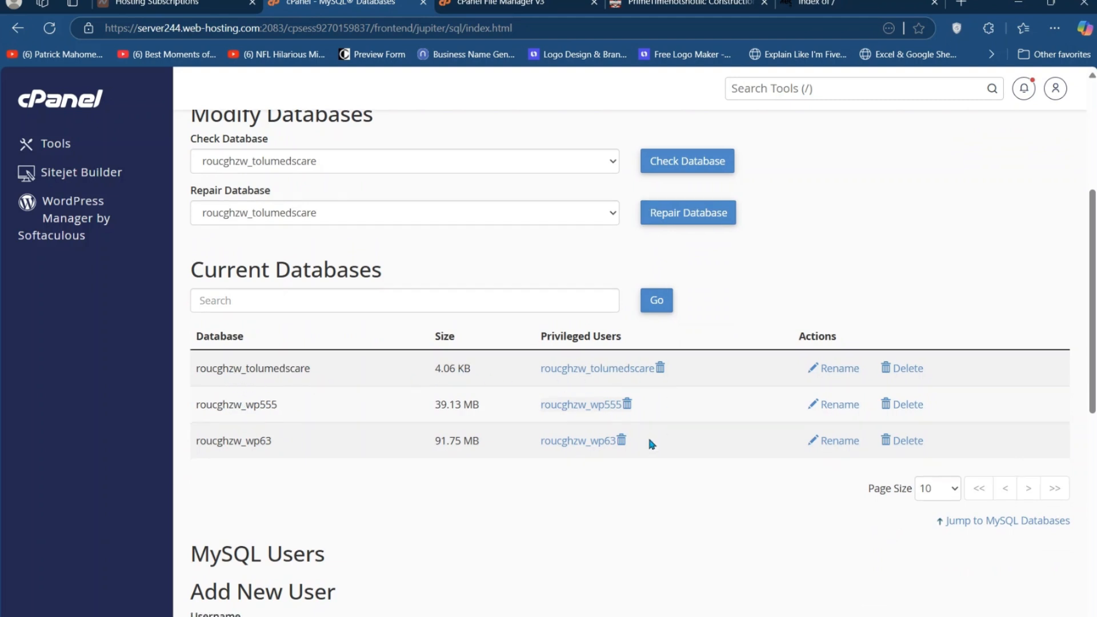
scroll(651, 444, down, 2)
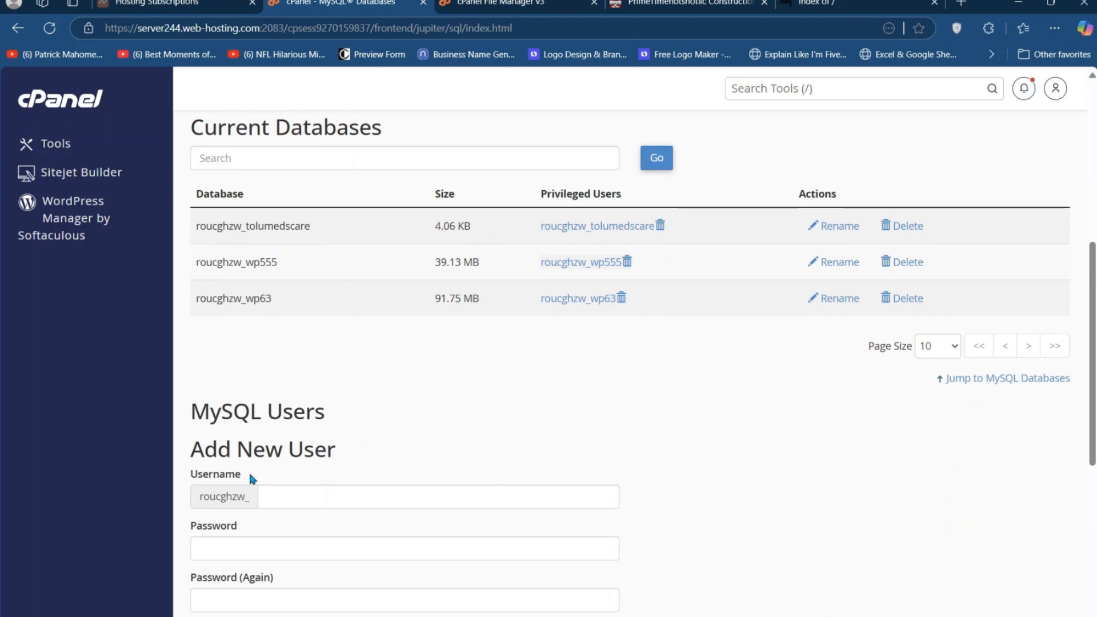
click(399, 499)
click(68, 114)
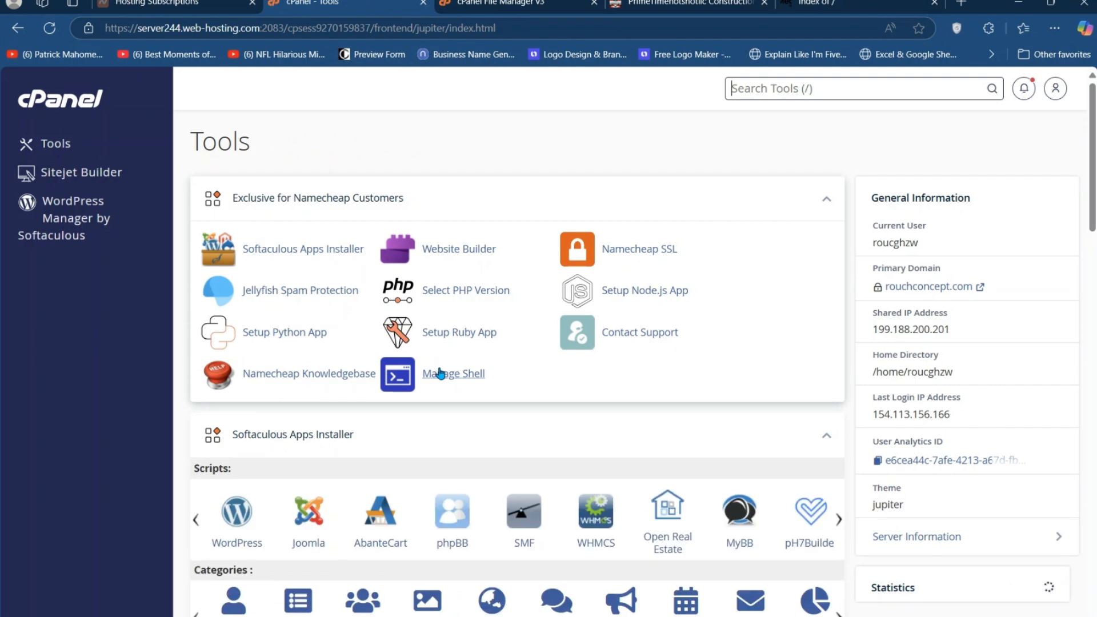
scroll(440, 373, down, 1)
scroll(439, 373, down, 4)
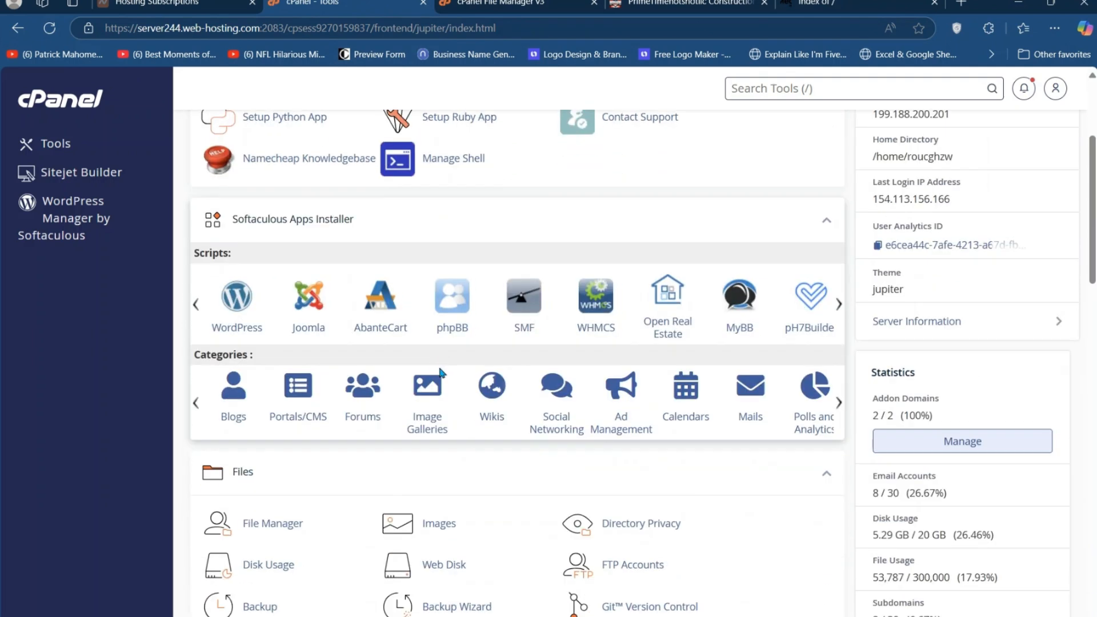
scroll(440, 373, down, 8)
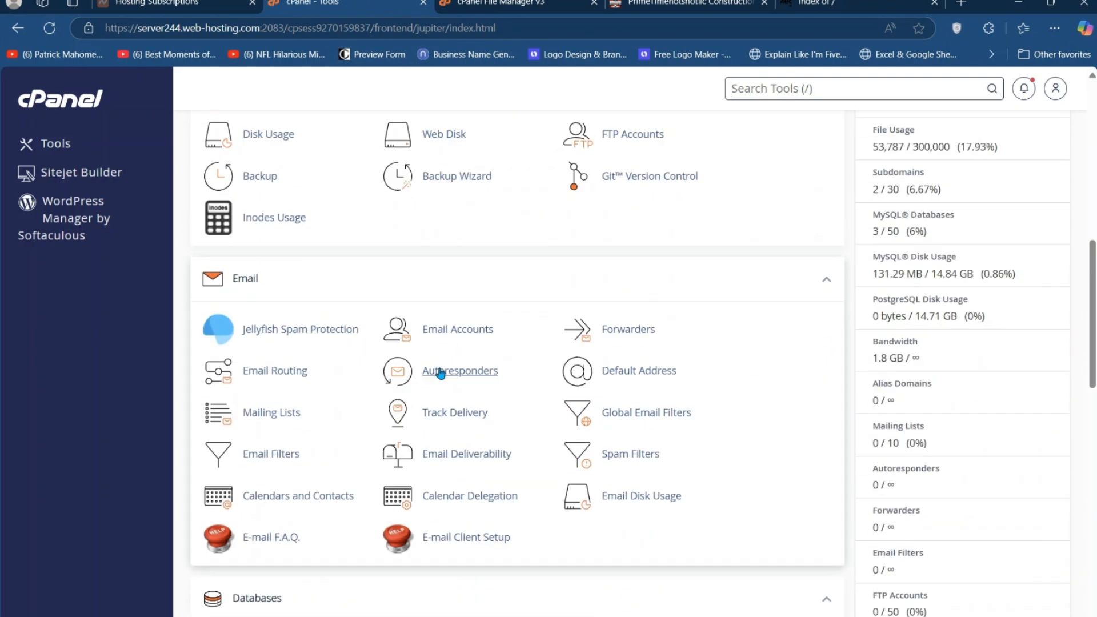
scroll(342, 380, down, 2)
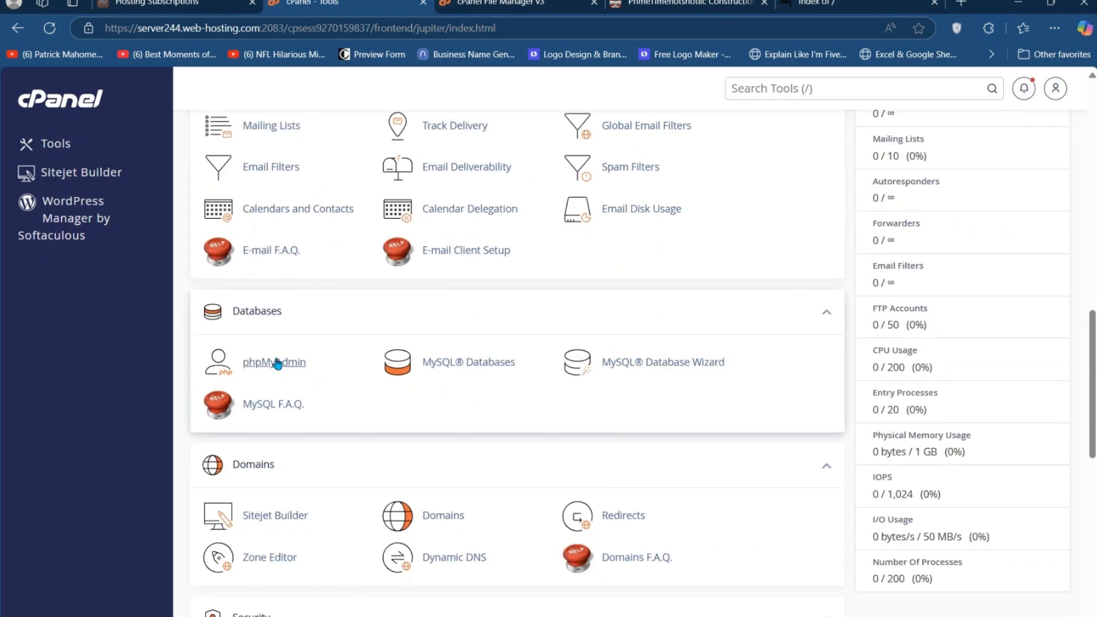
click(280, 361)
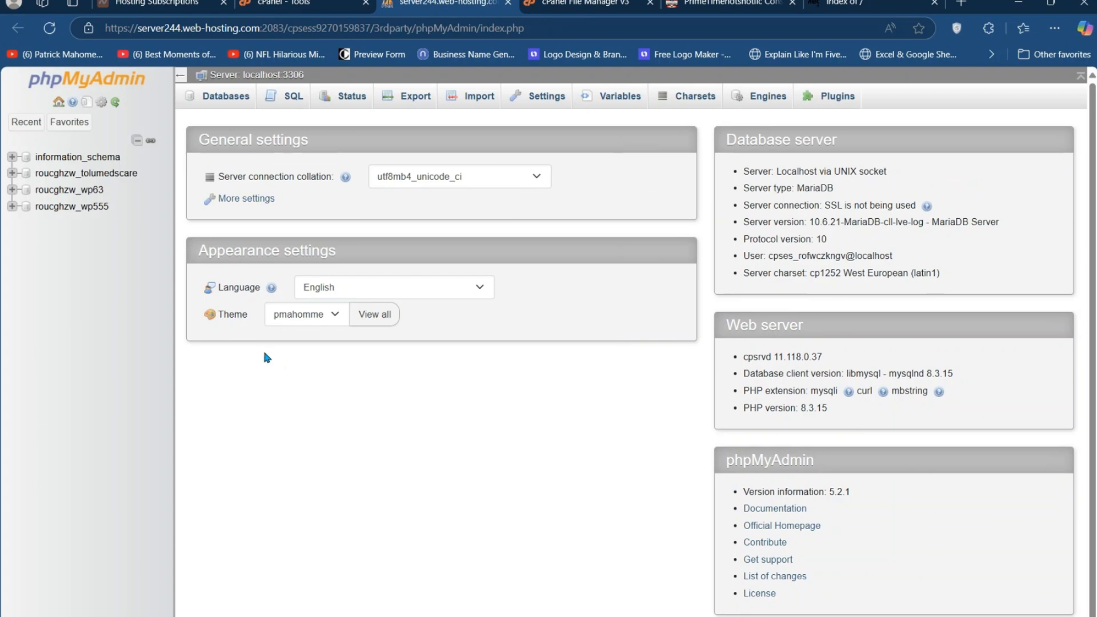
Select the roucghzw_tolumedscare database in phpMyAdmin, open its import page and review the import options
click(93, 176)
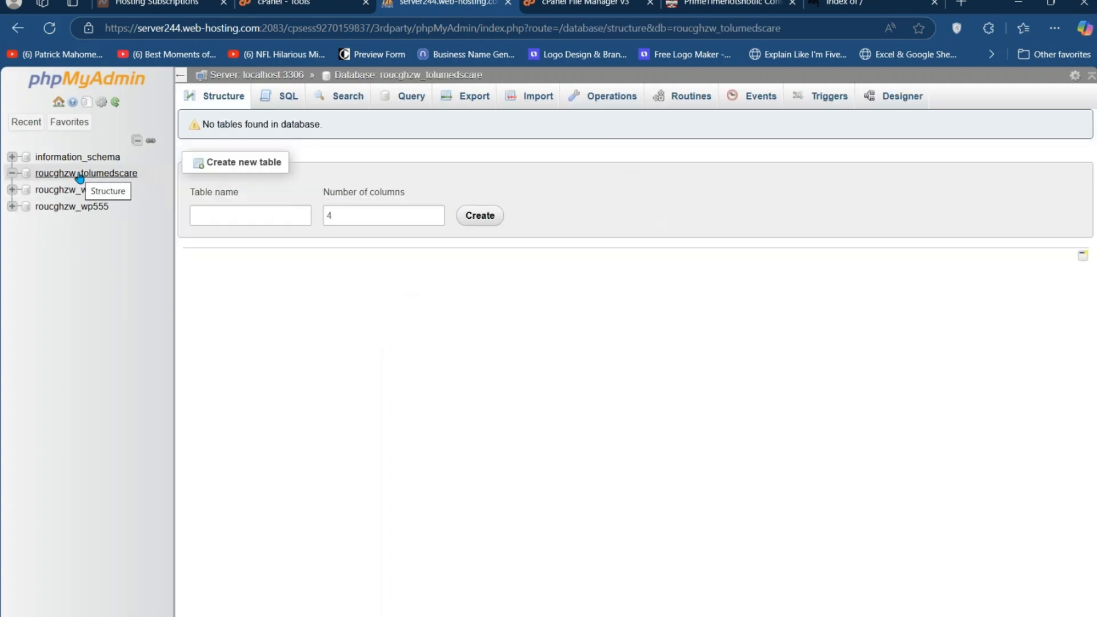
click(537, 103)
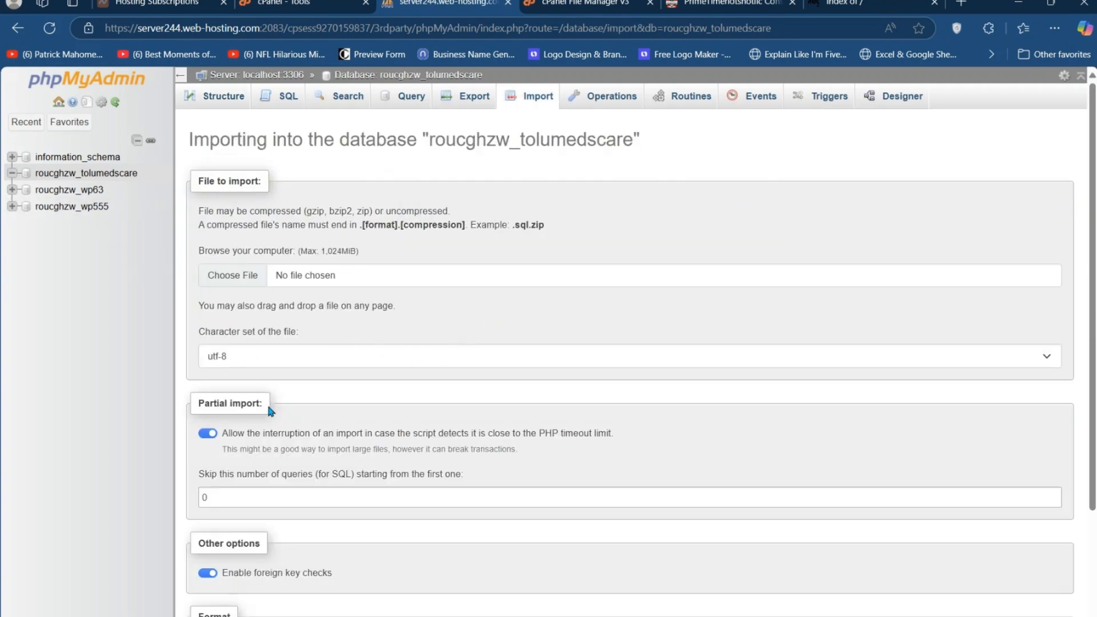
scroll(267, 407, down, 3)
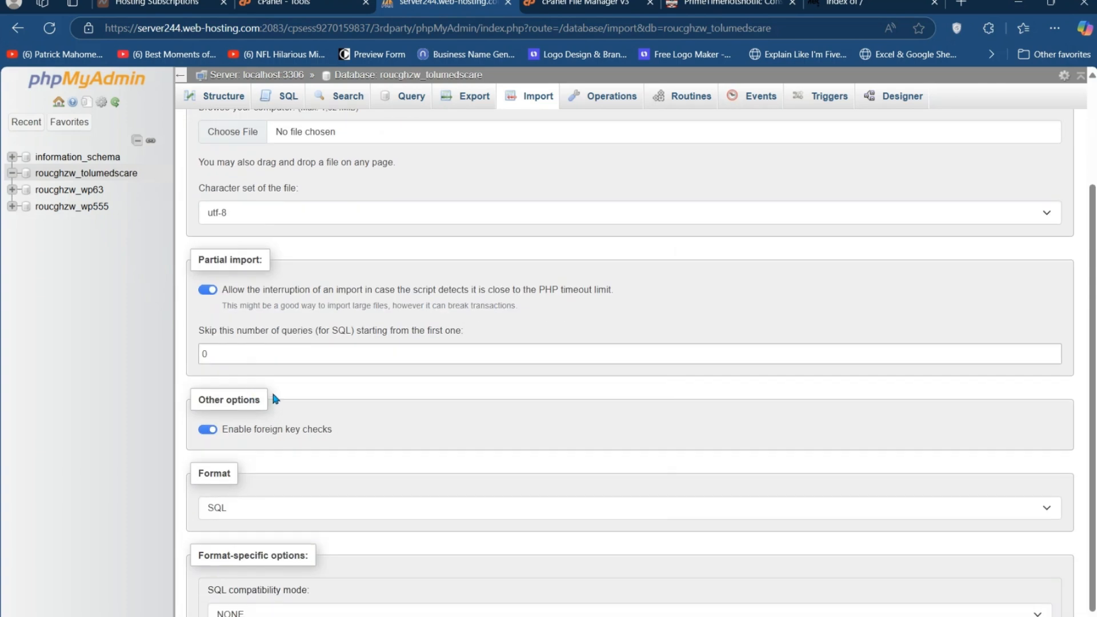
scroll(275, 397, down, 1)
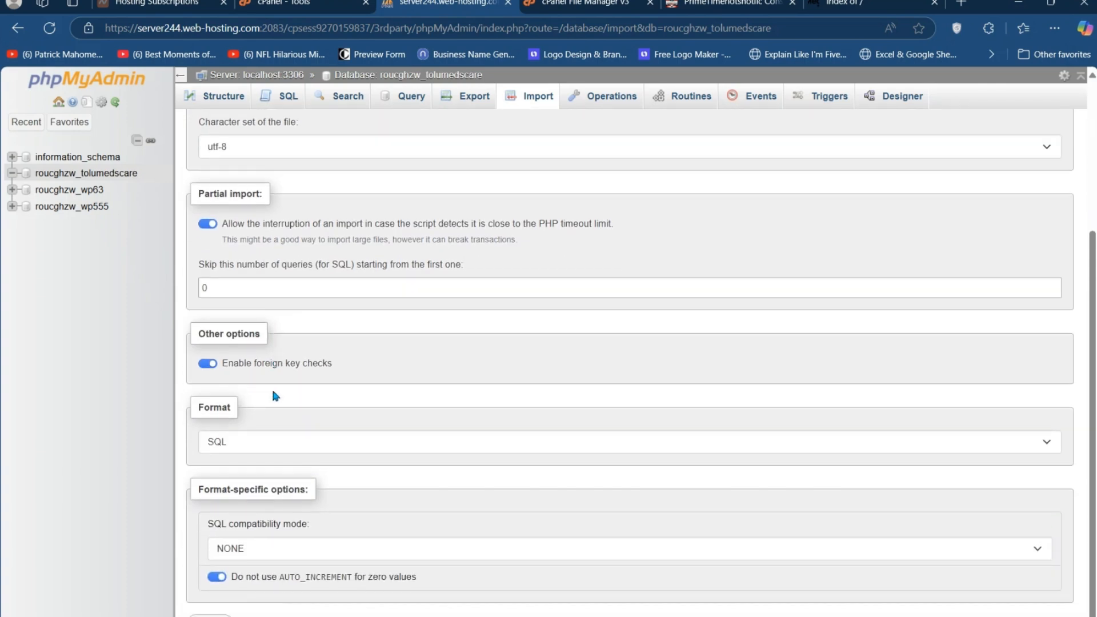
scroll(274, 394, up, 1)
scroll(257, 324, up, 2)
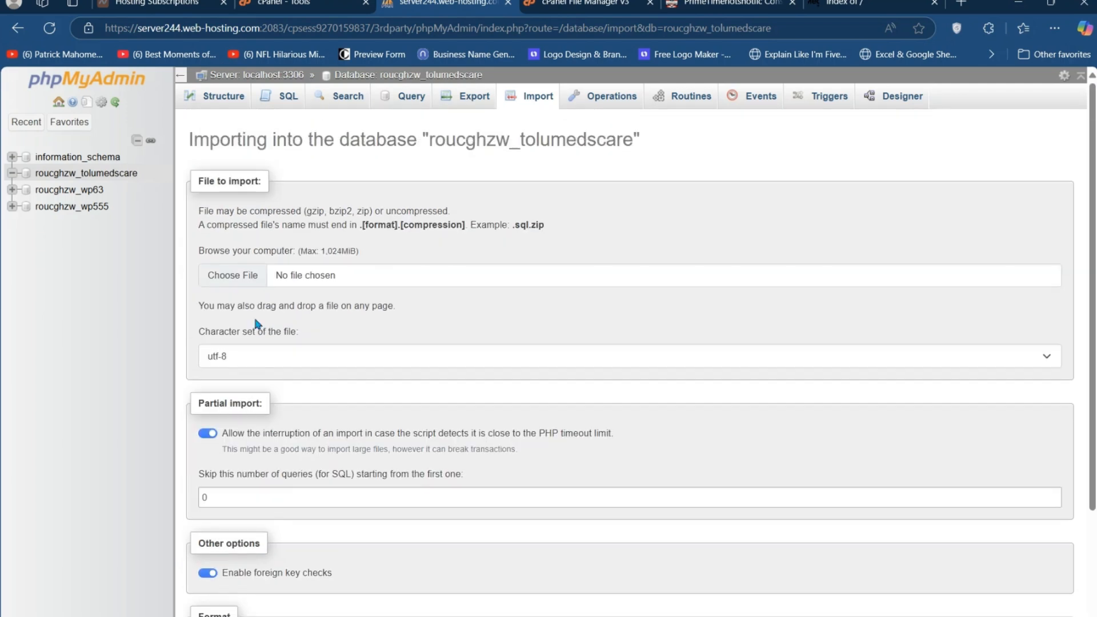
Choose the roucghzw_wp555 SQL file from the Downloads folder as the file to import
click(247, 279)
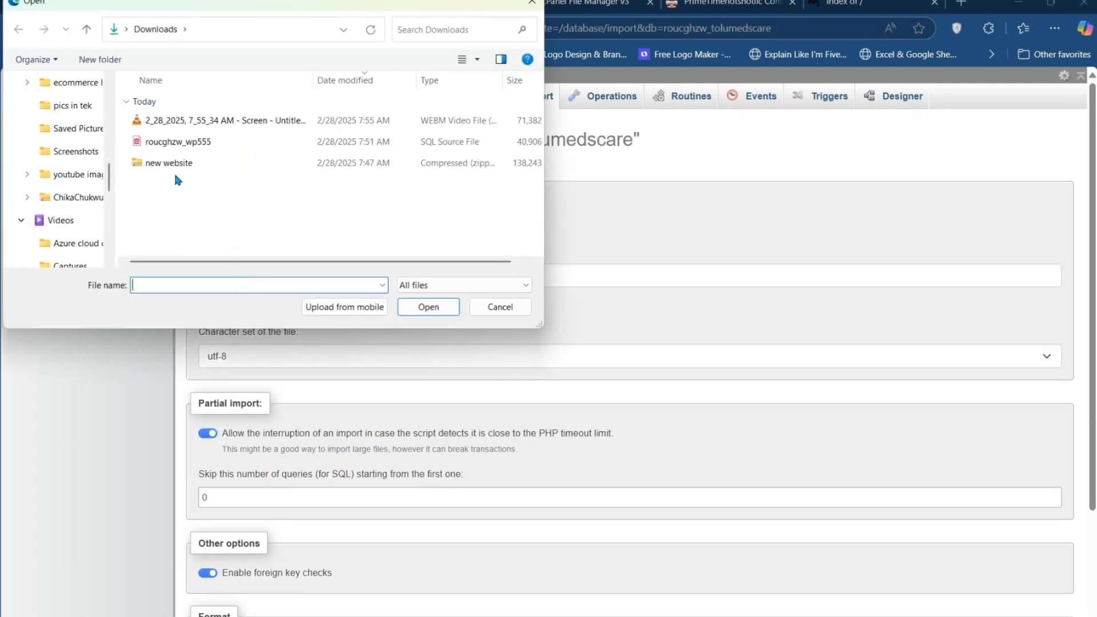
scroll(74, 156, up, 3)
scroll(74, 156, up, 5)
click(87, 116)
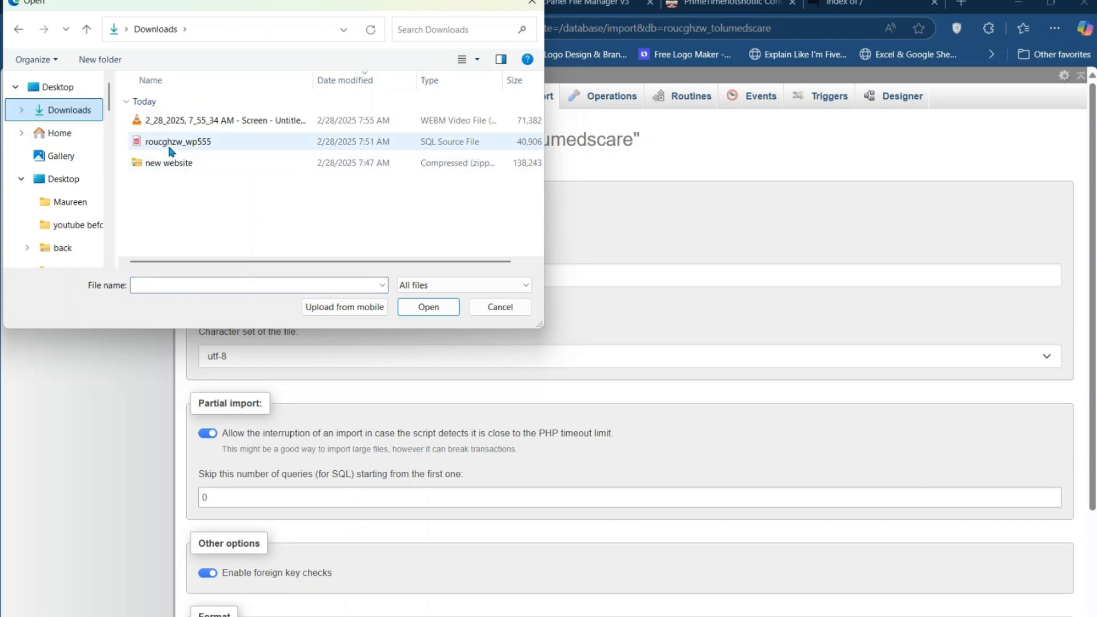
click(203, 144)
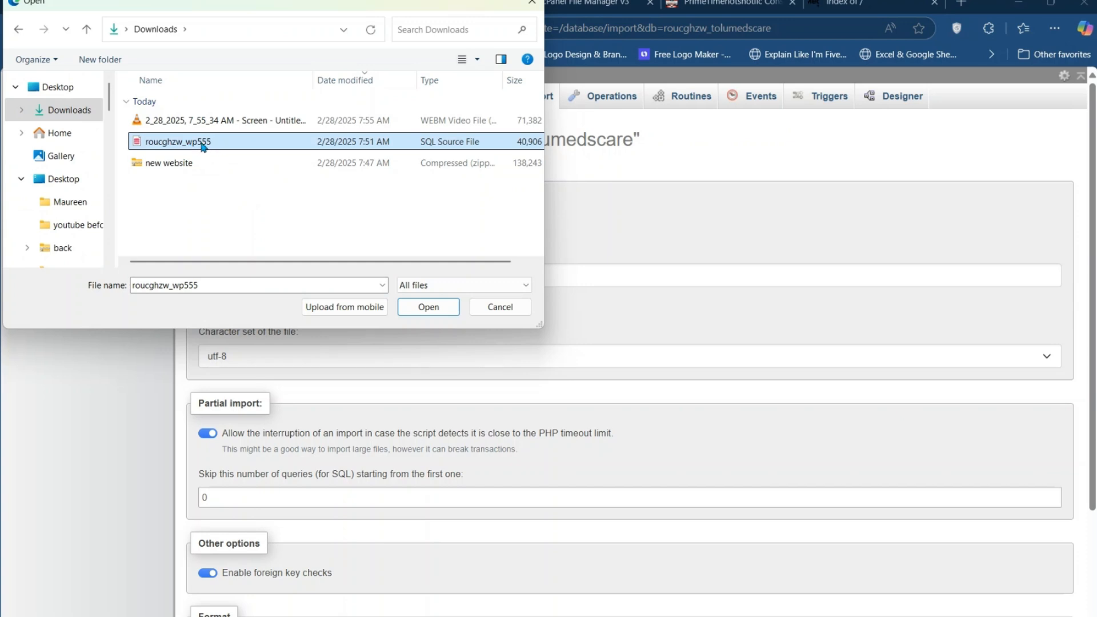
click(437, 311)
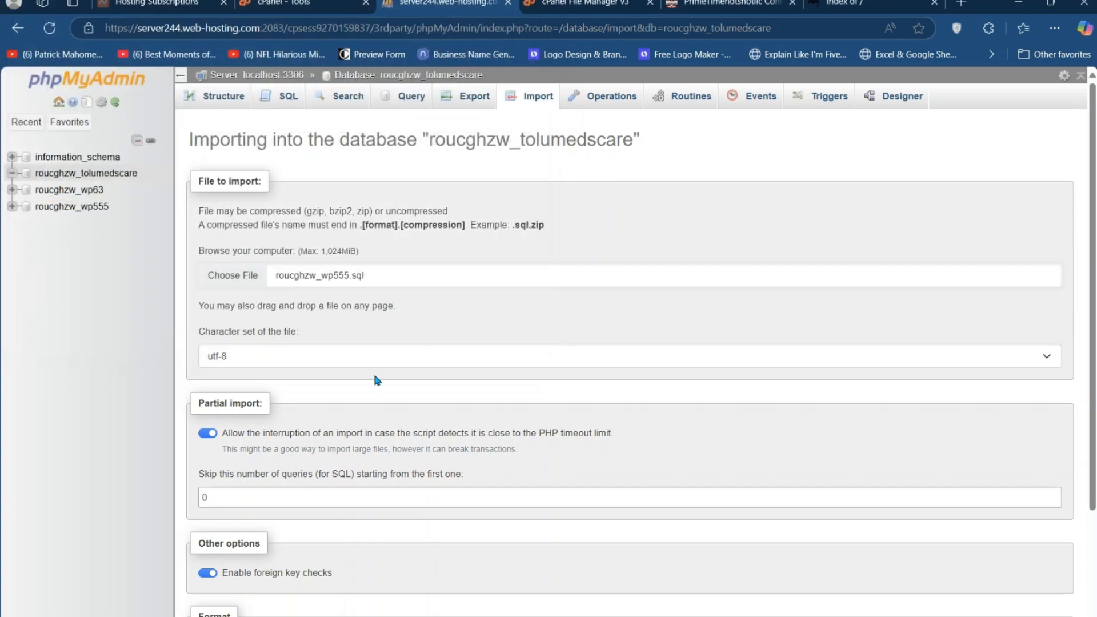
Run the import of roucghzw_wp555.sql into roucghzw_tolumedscare, keeping the SQL format and default options
scroll(377, 380, down, 4)
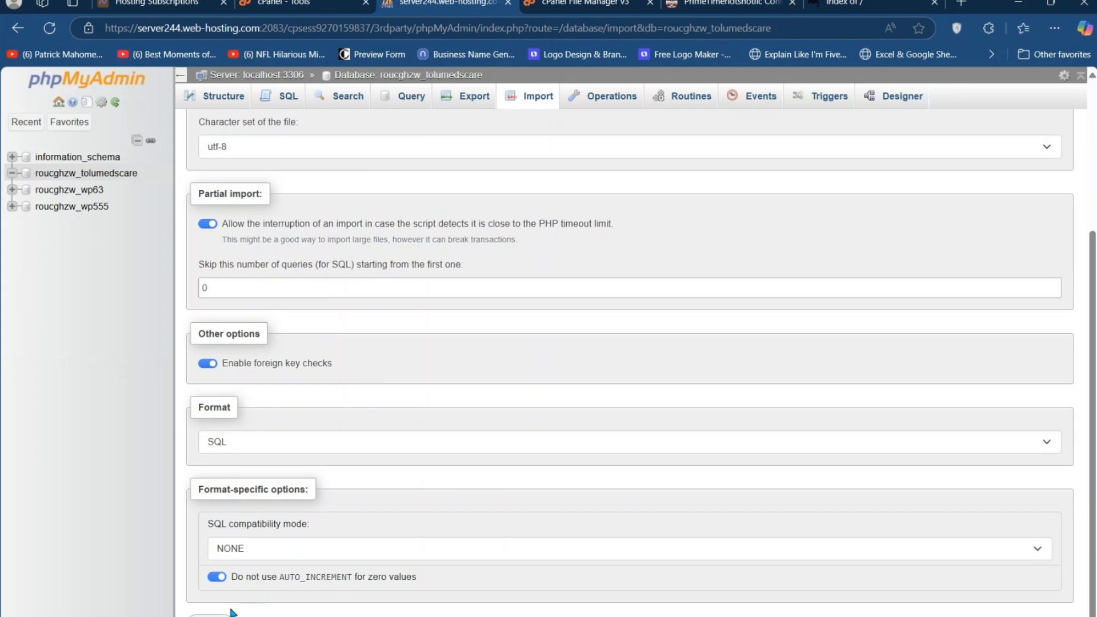
click(210, 614)
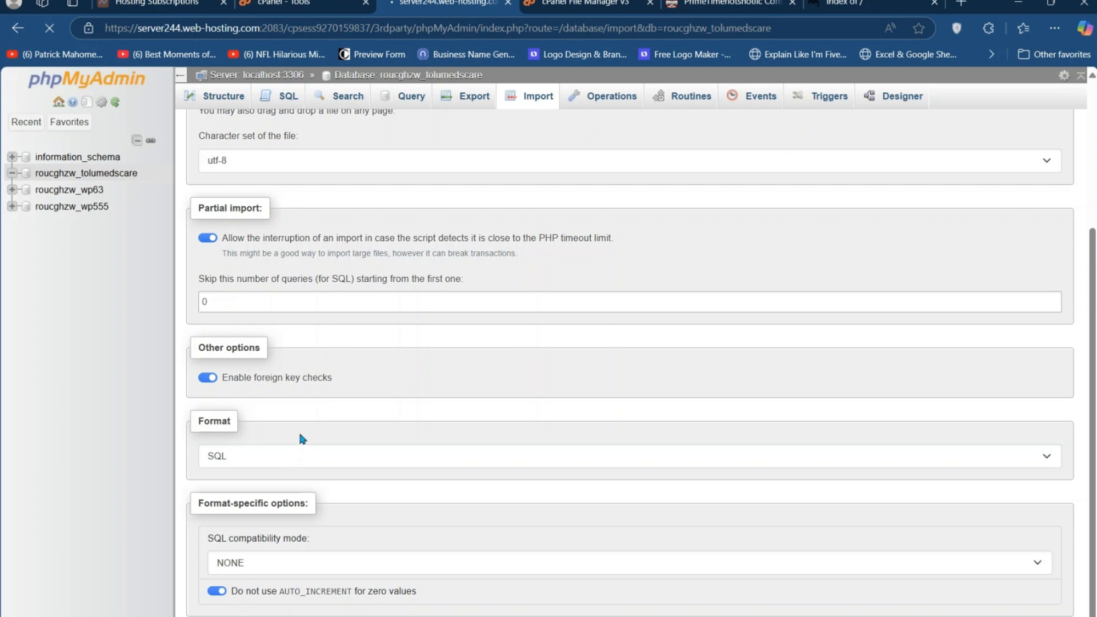
scroll(299, 434, up, 2)
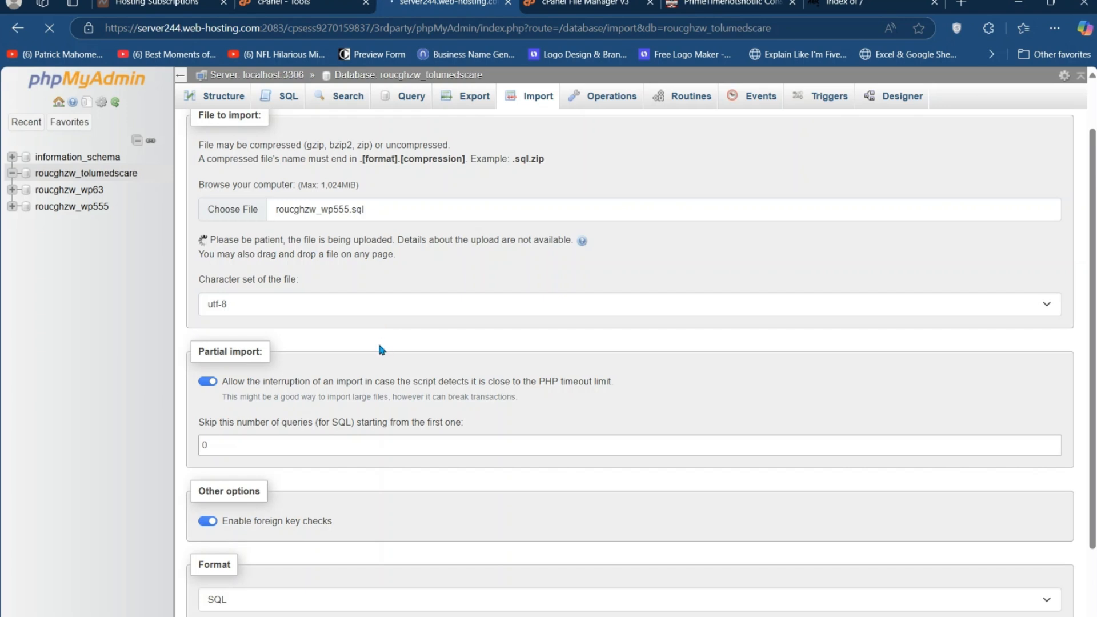
scroll(379, 346, down, 3)
scroll(381, 349, up, 4)
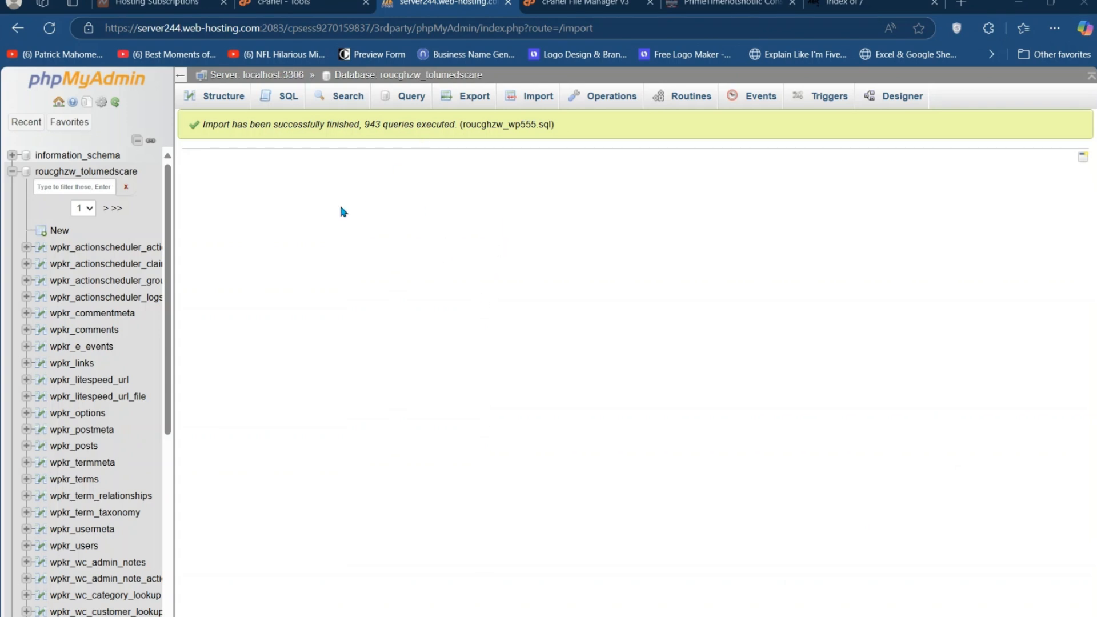
Look through the imported tables of roucghzw_tolumedscare and open the wpkr_options table's rows
click(96, 173)
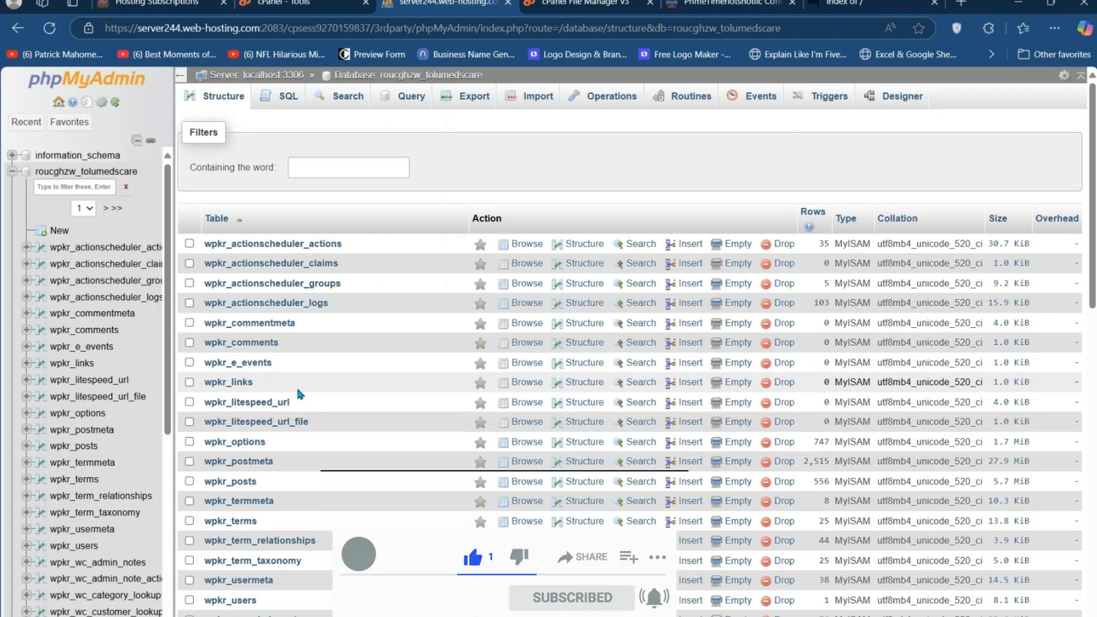
scroll(298, 390, down, 2)
scroll(298, 393, down, 6)
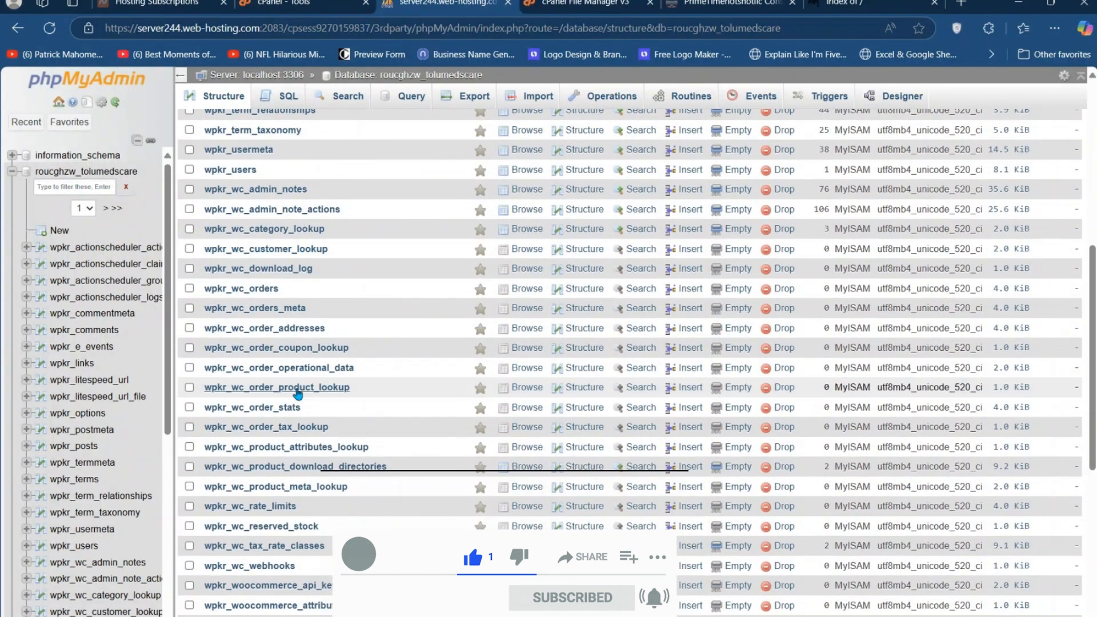
scroll(297, 393, down, 5)
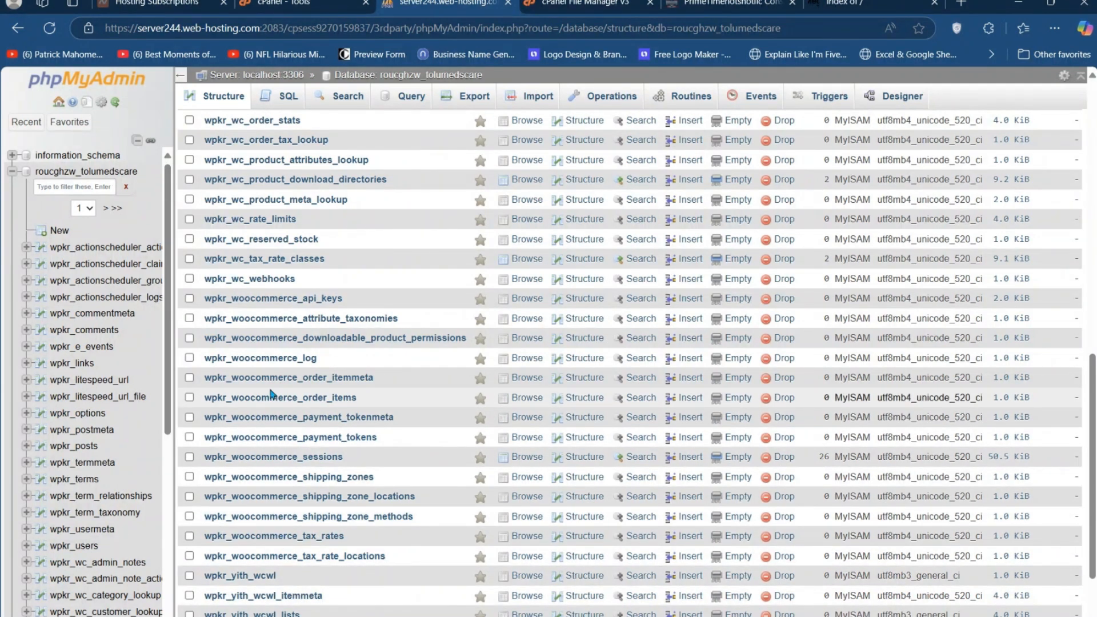
scroll(272, 394, up, 1)
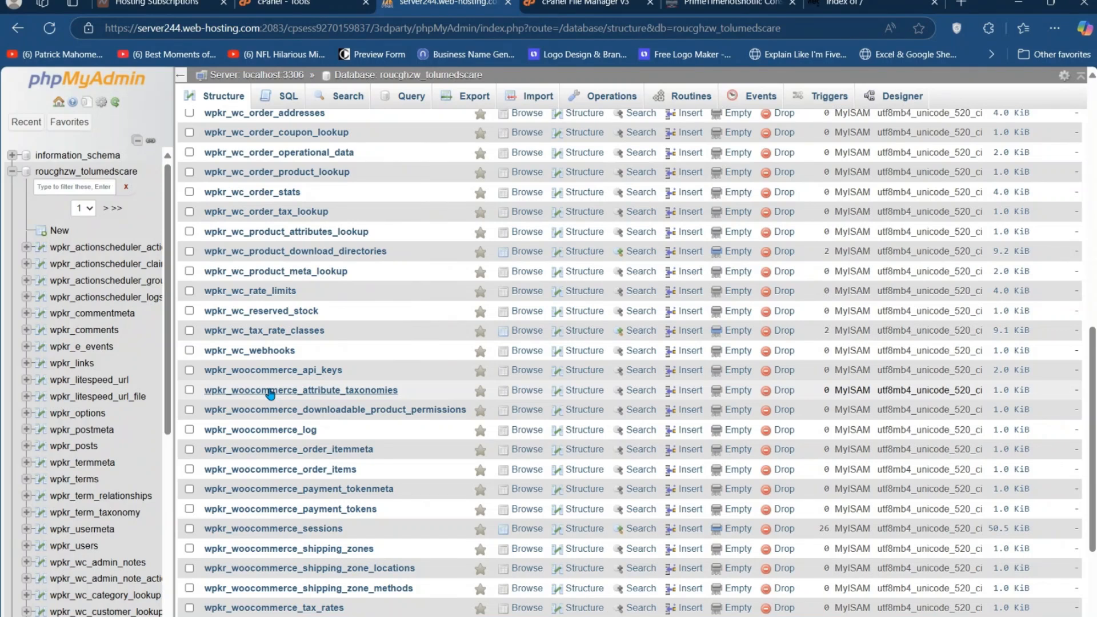
scroll(270, 393, up, 2)
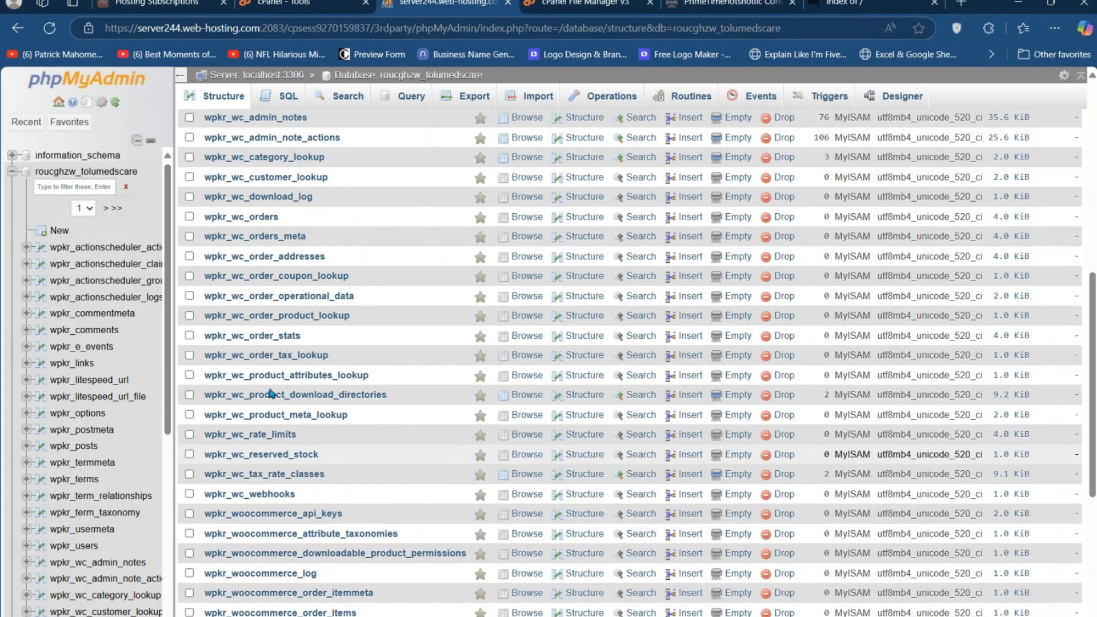
scroll(272, 394, up, 2)
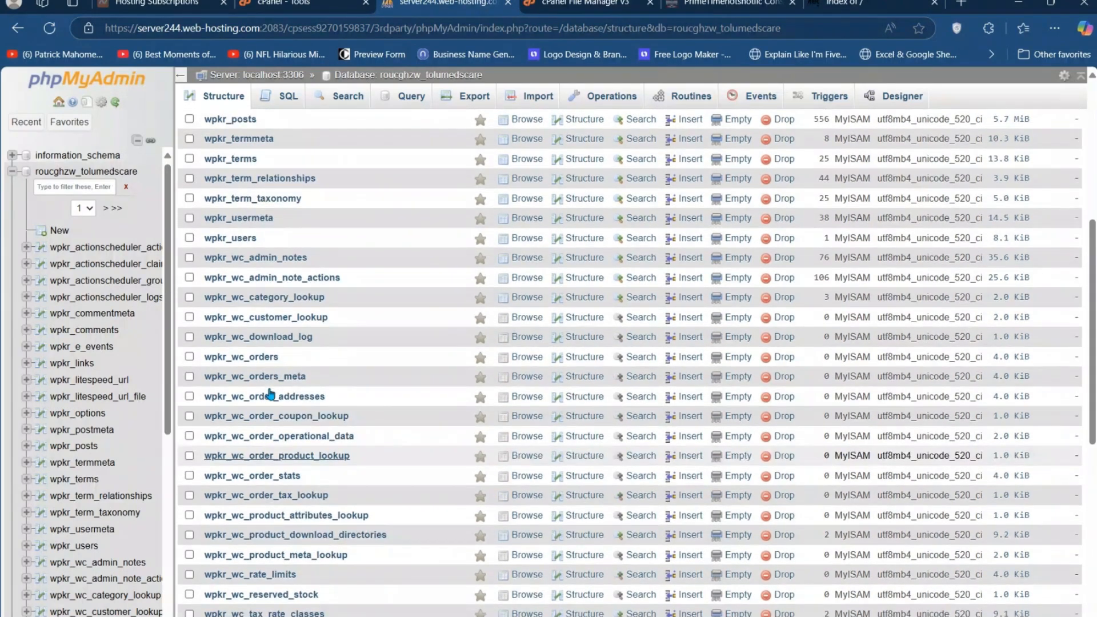
scroll(271, 394, up, 1)
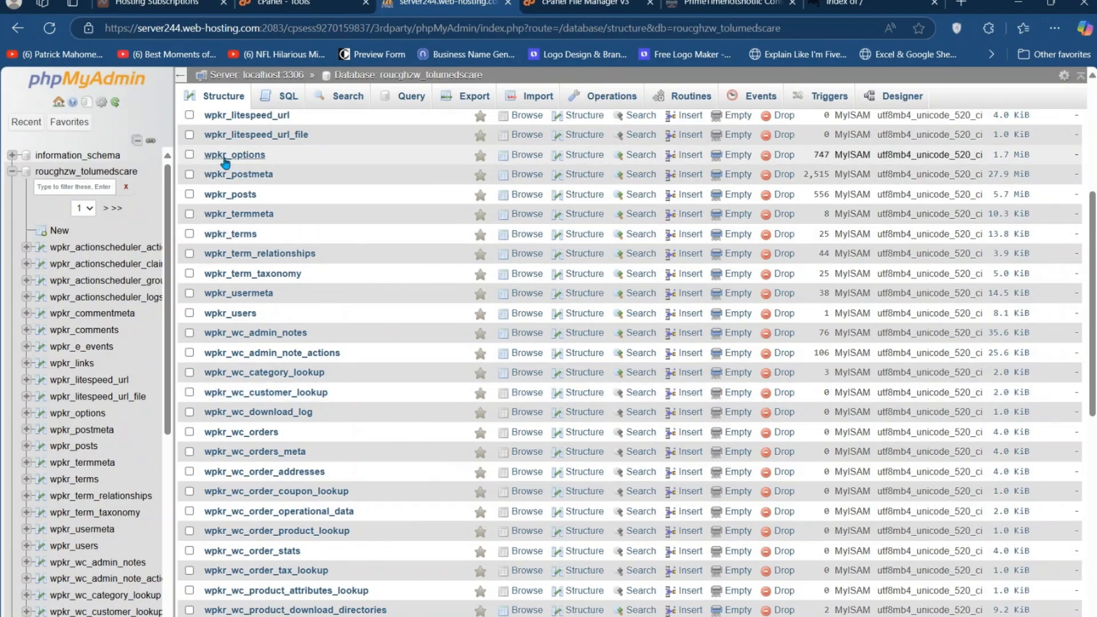
click(242, 155)
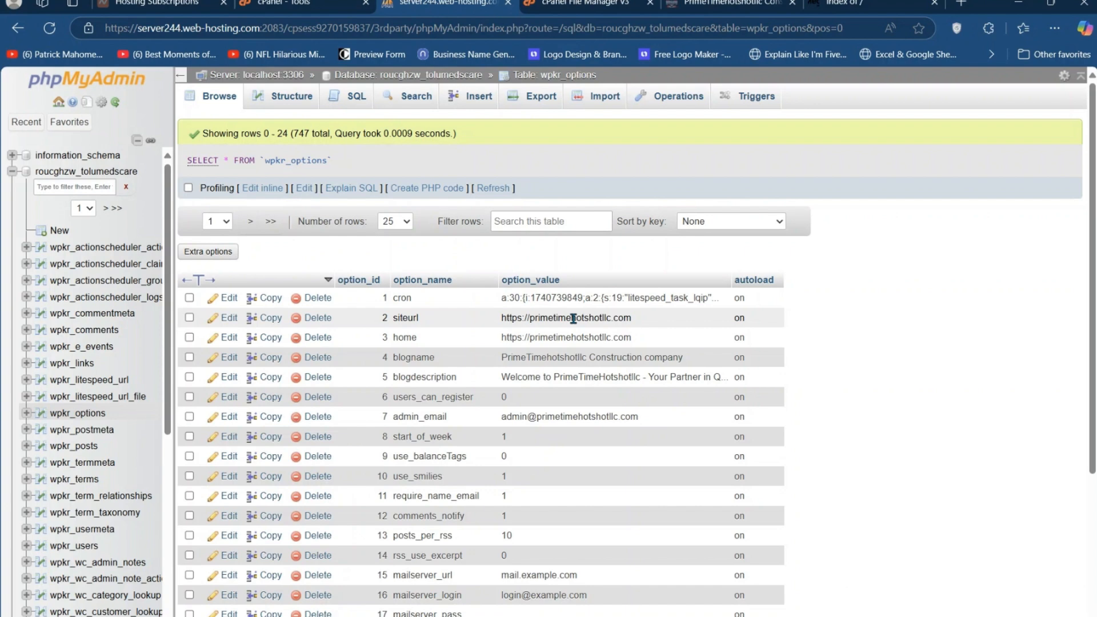
click(826, 4)
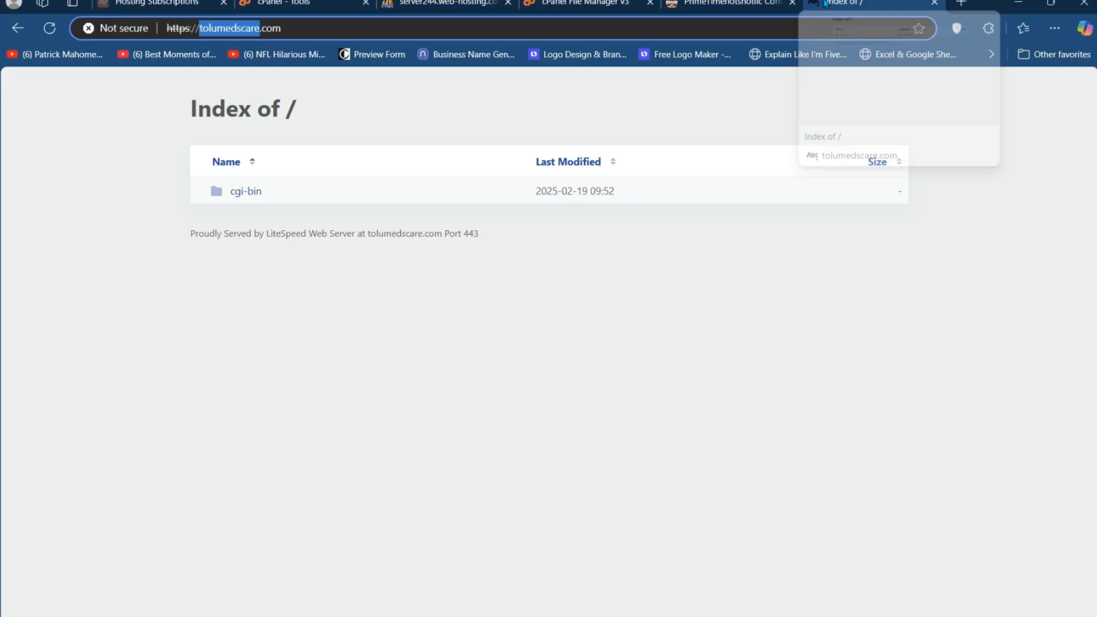
click(295, 30)
drag(295, 31, 166, 28)
right_click(220, 31)
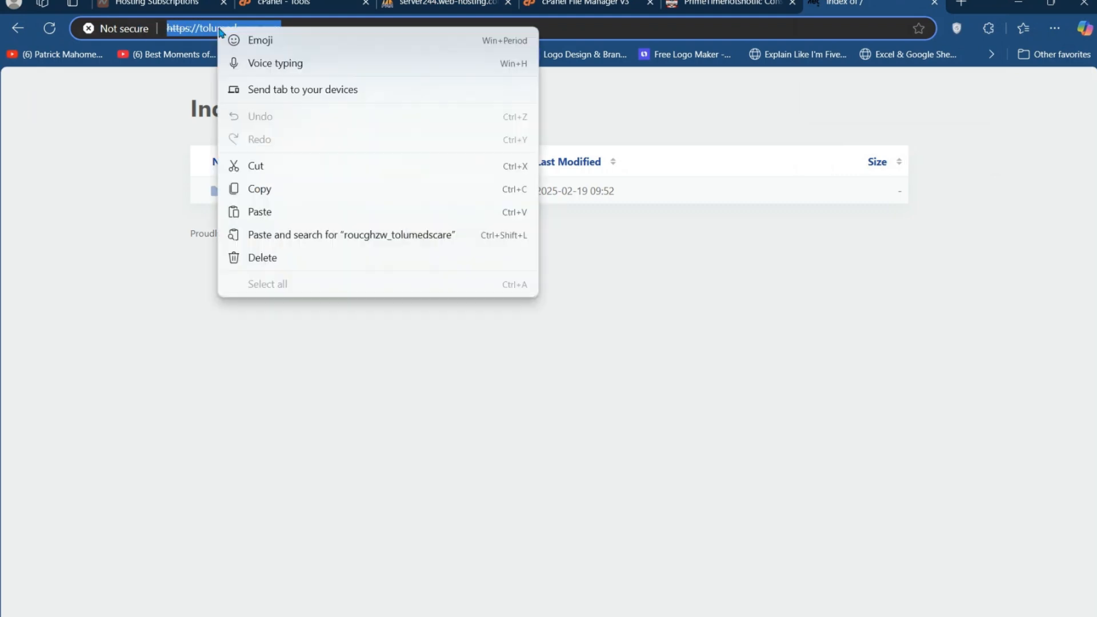
click(251, 190)
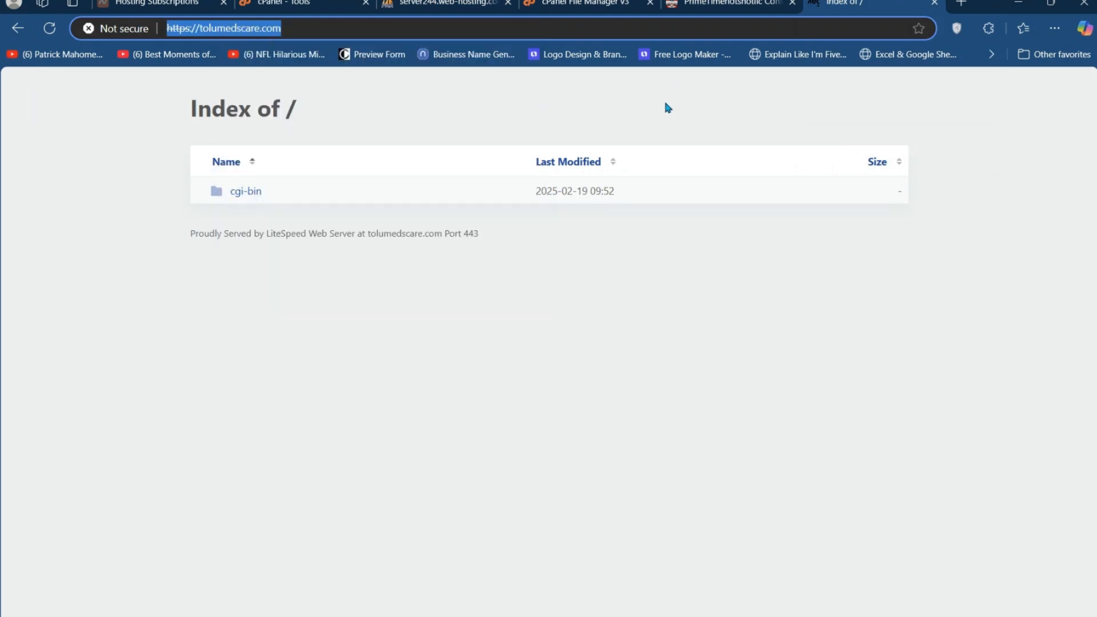
click(431, 4)
double_click(613, 320)
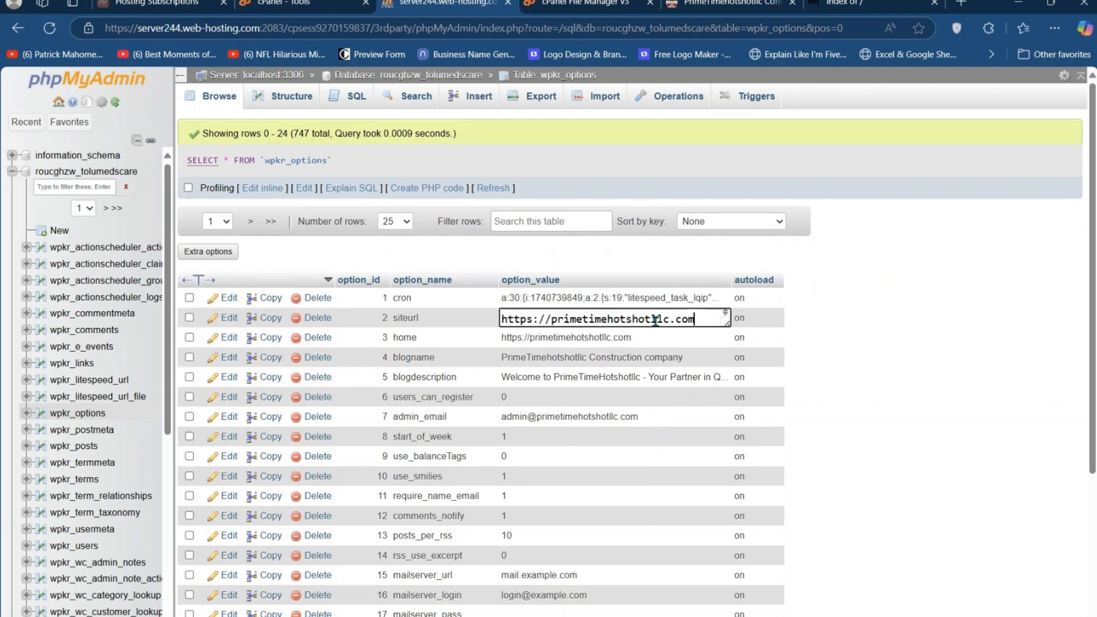
key(ctrl+a)
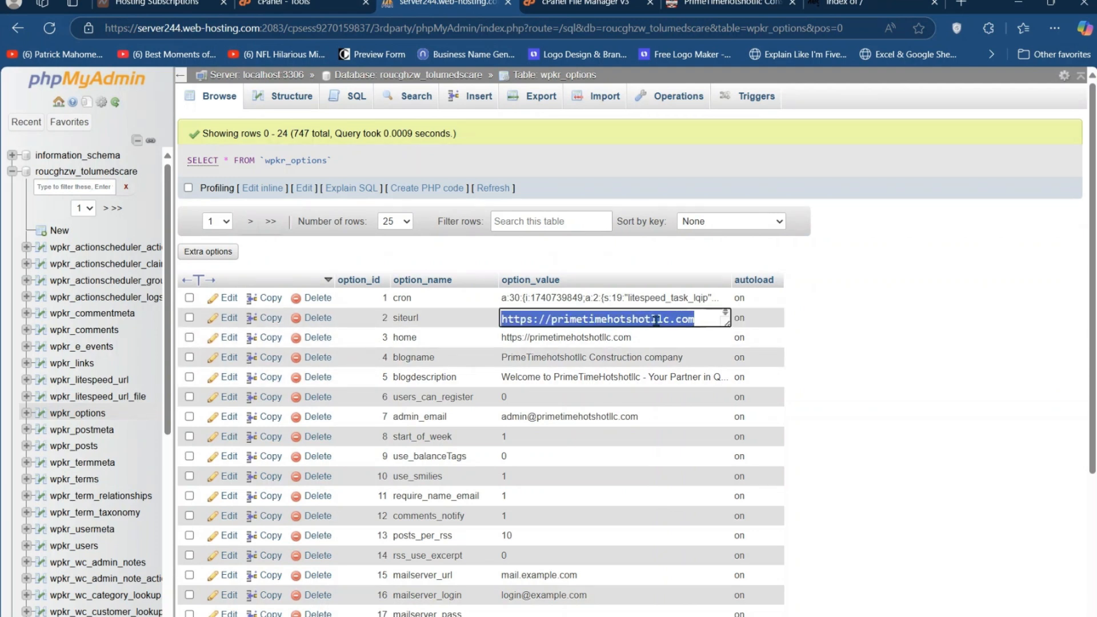
key(ctrl+v)
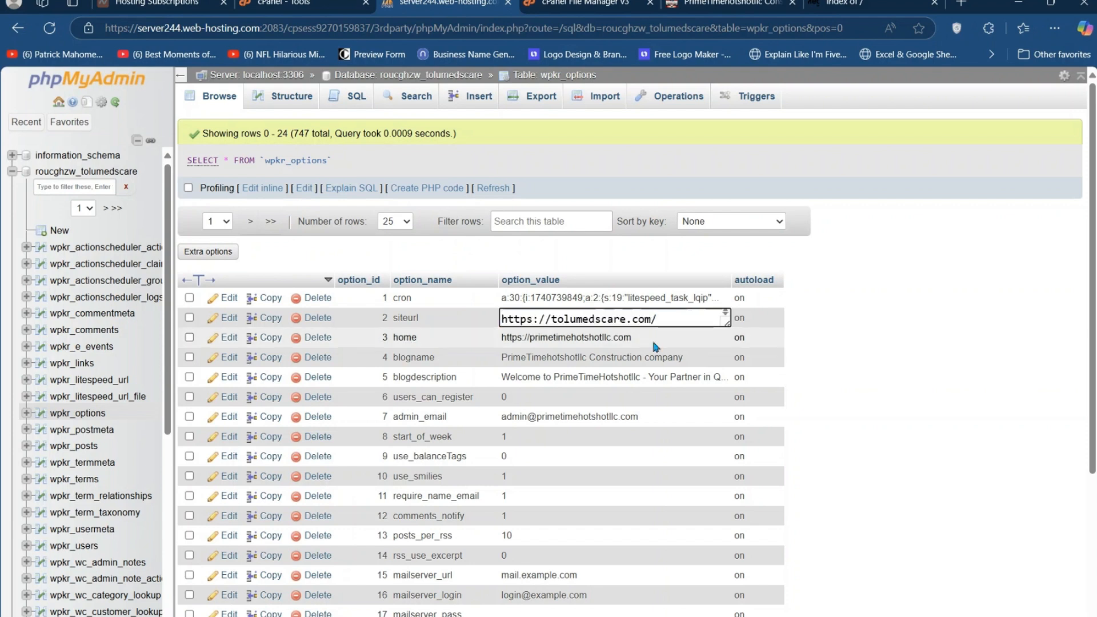
click(655, 347)
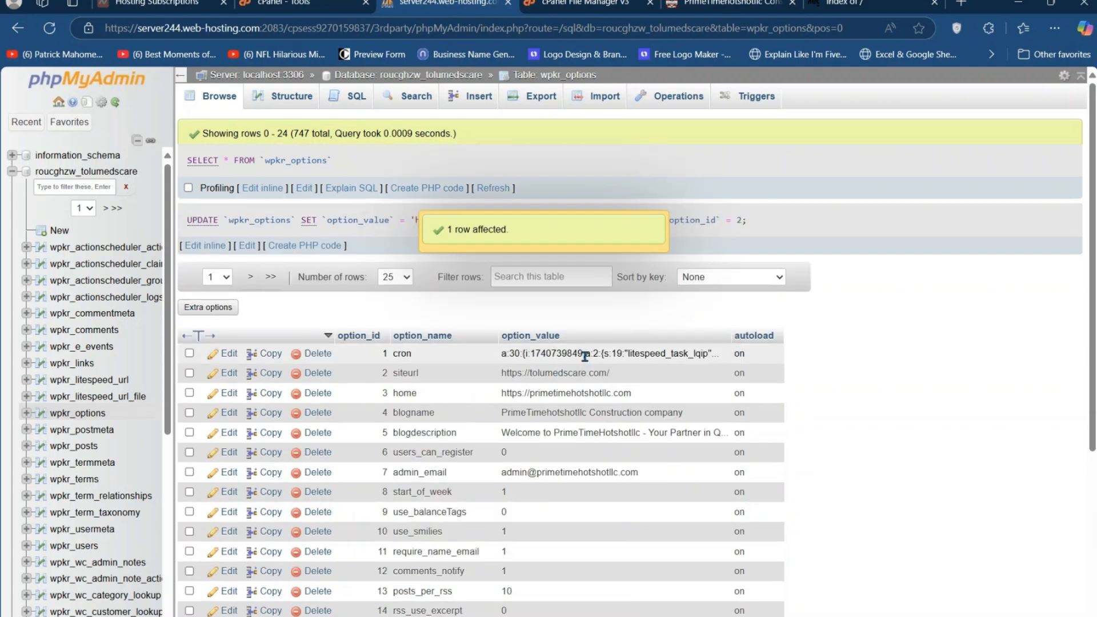
double_click(590, 393)
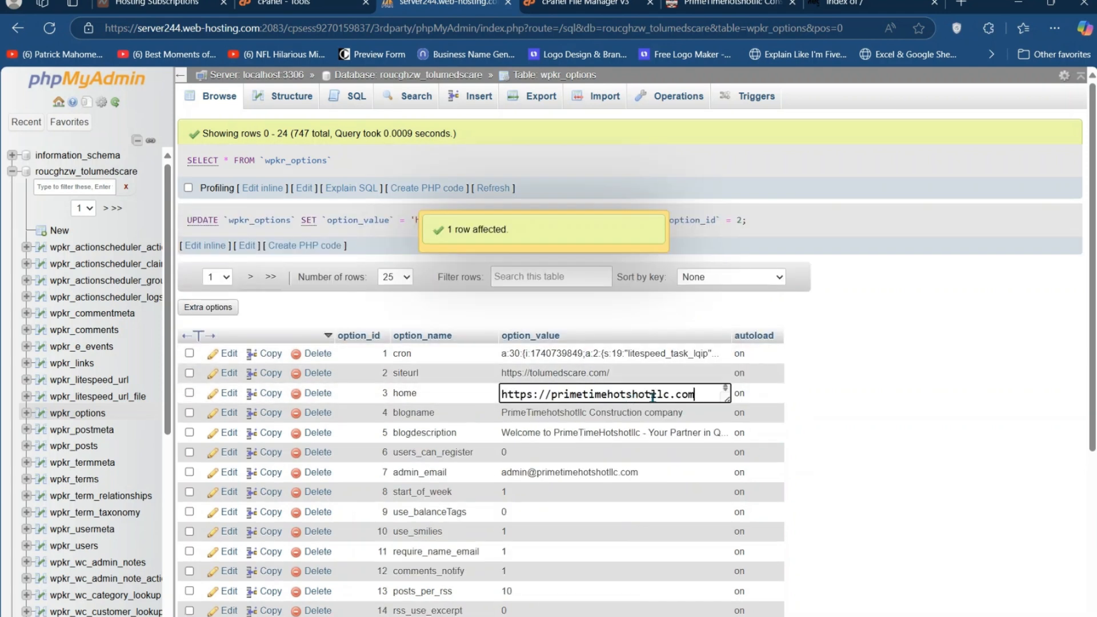
key(ctrl+a)
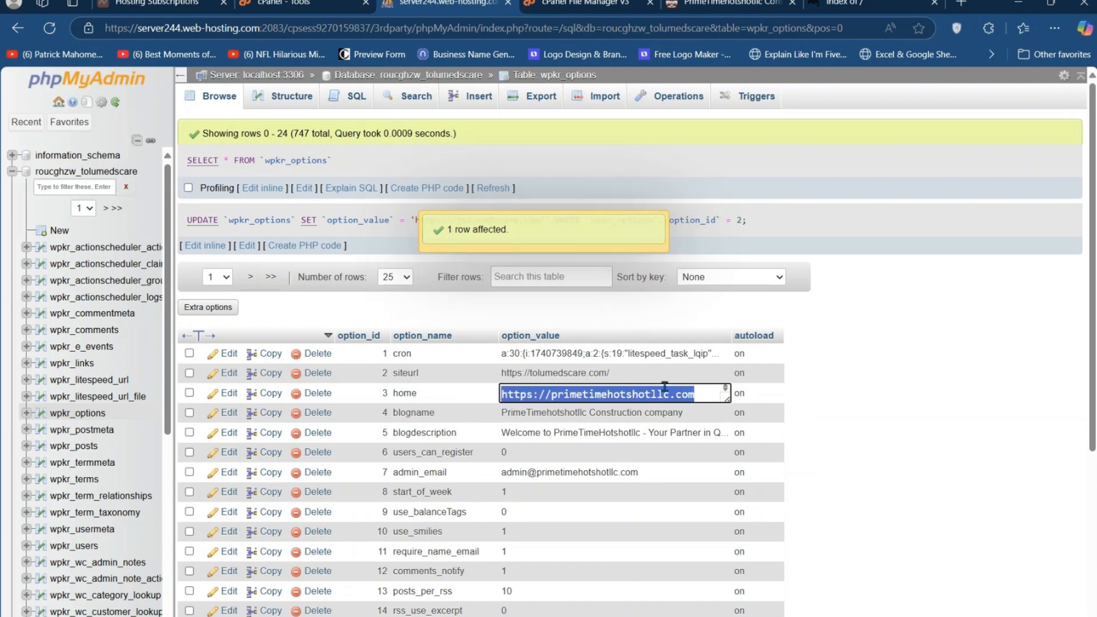
key(ctrl+v)
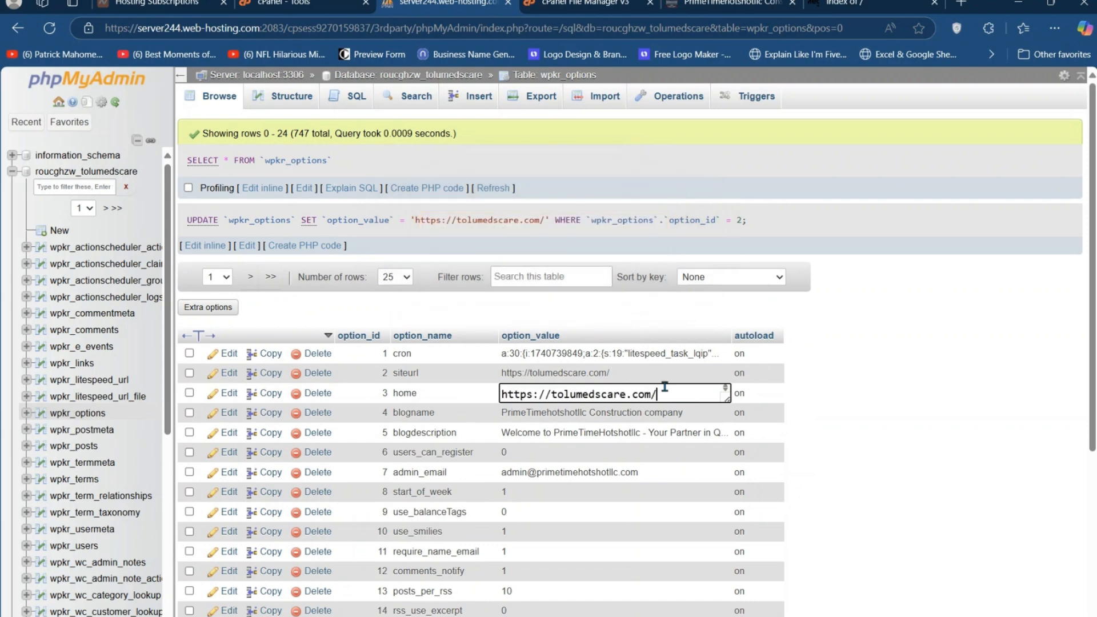
click(693, 404)
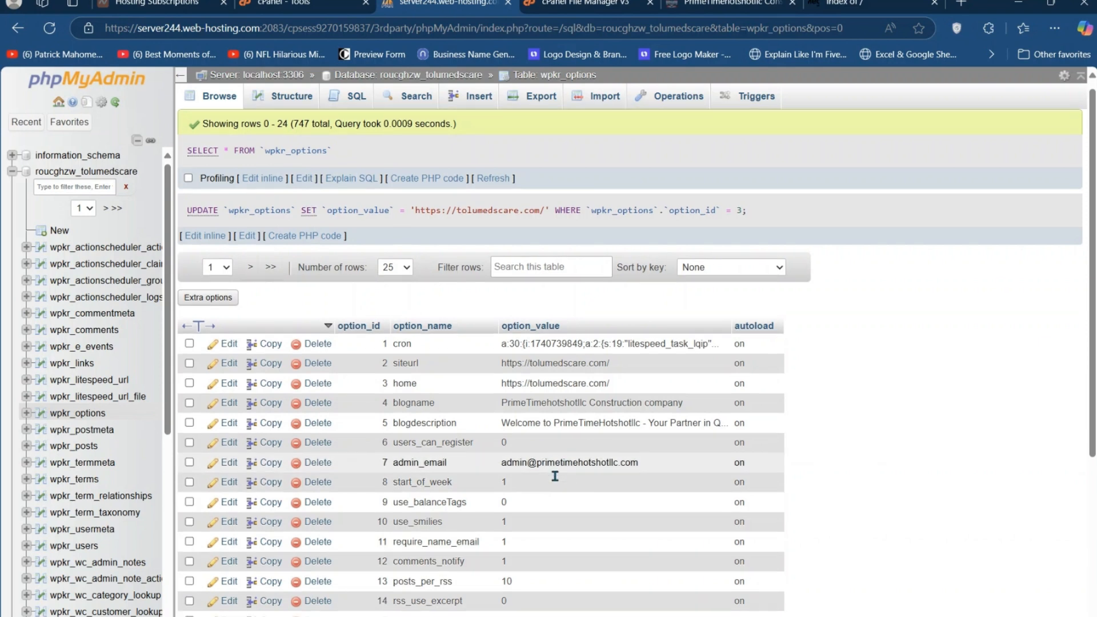
scroll(555, 477, down, 3)
scroll(556, 478, down, 4)
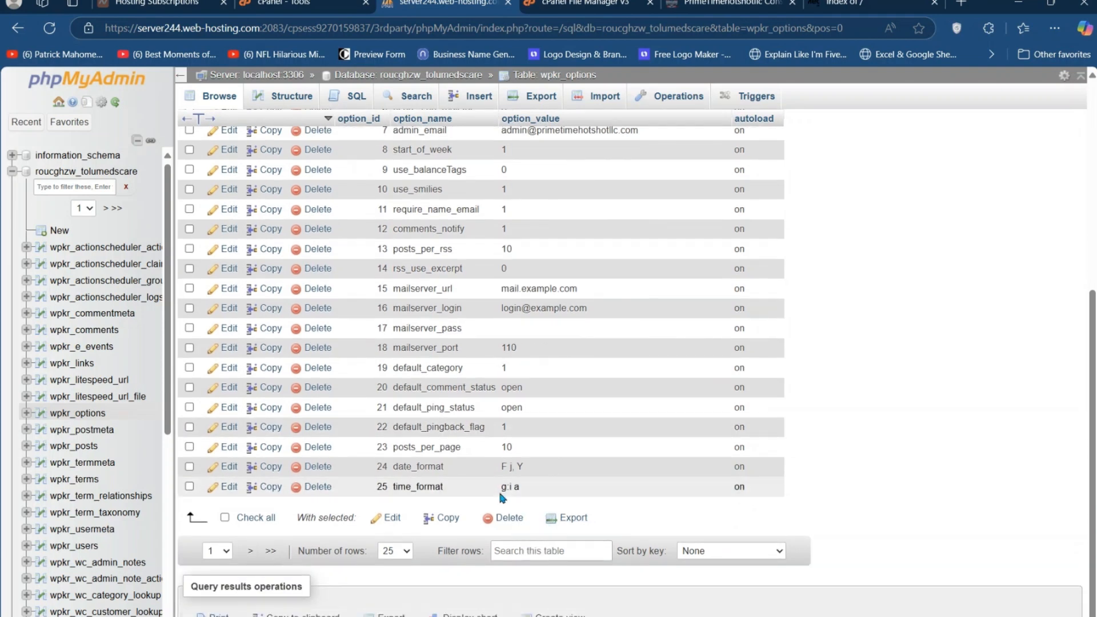
scroll(498, 489, up, 7)
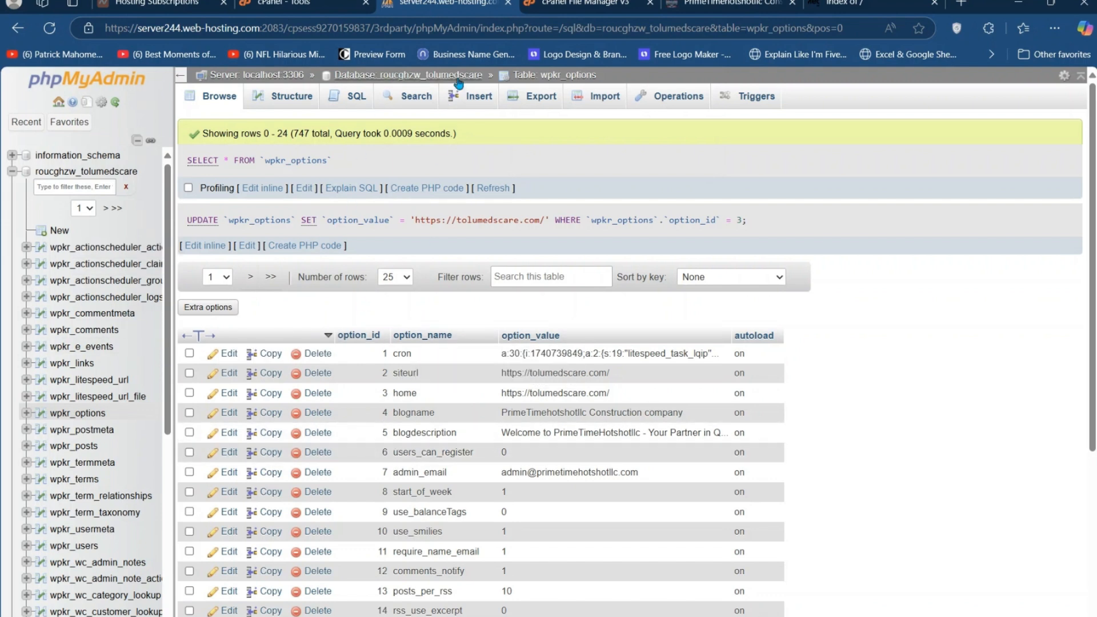
Switch to the cPanel File Manager and open wp-config.php in the tolumedscare.com folder for editing
click(506, 3)
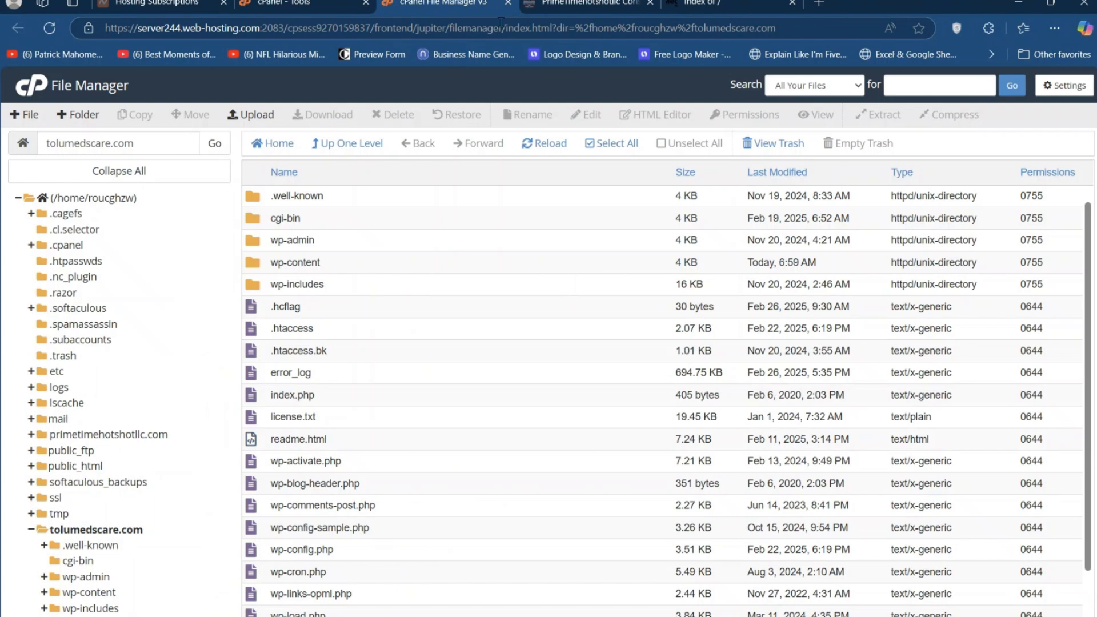
click(326, 267)
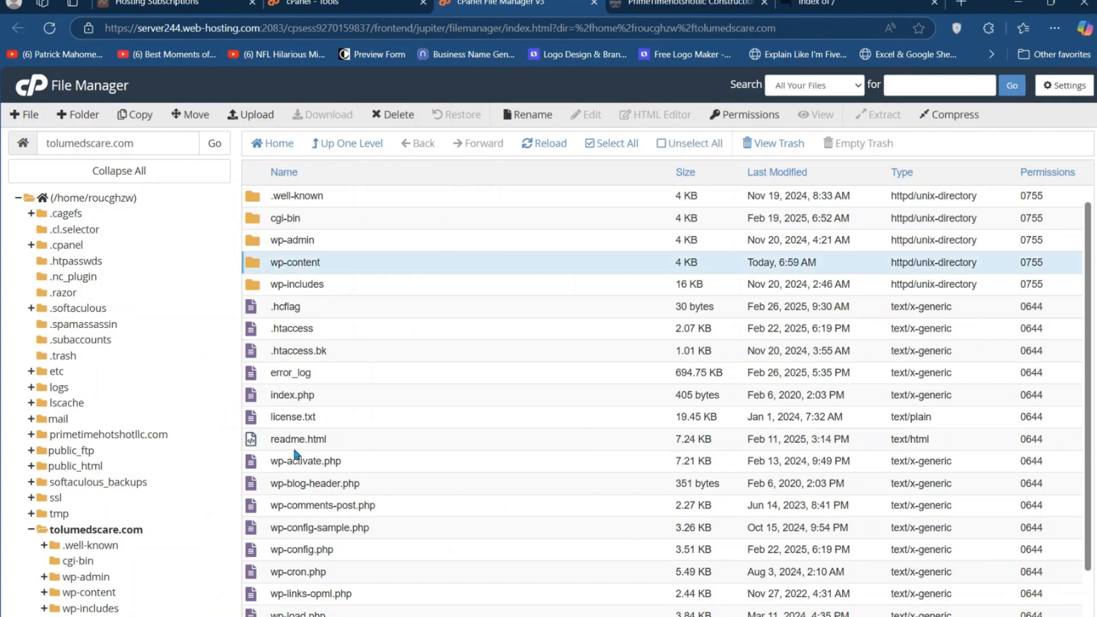
click(71, 530)
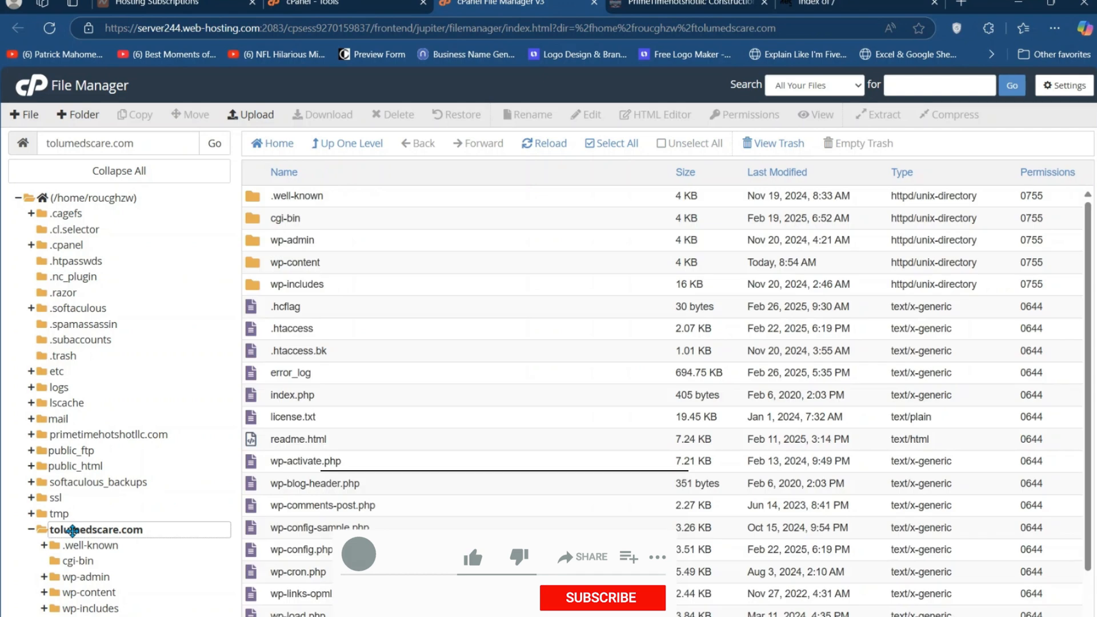
scroll(368, 491, down, 1)
scroll(368, 491, down, 1)
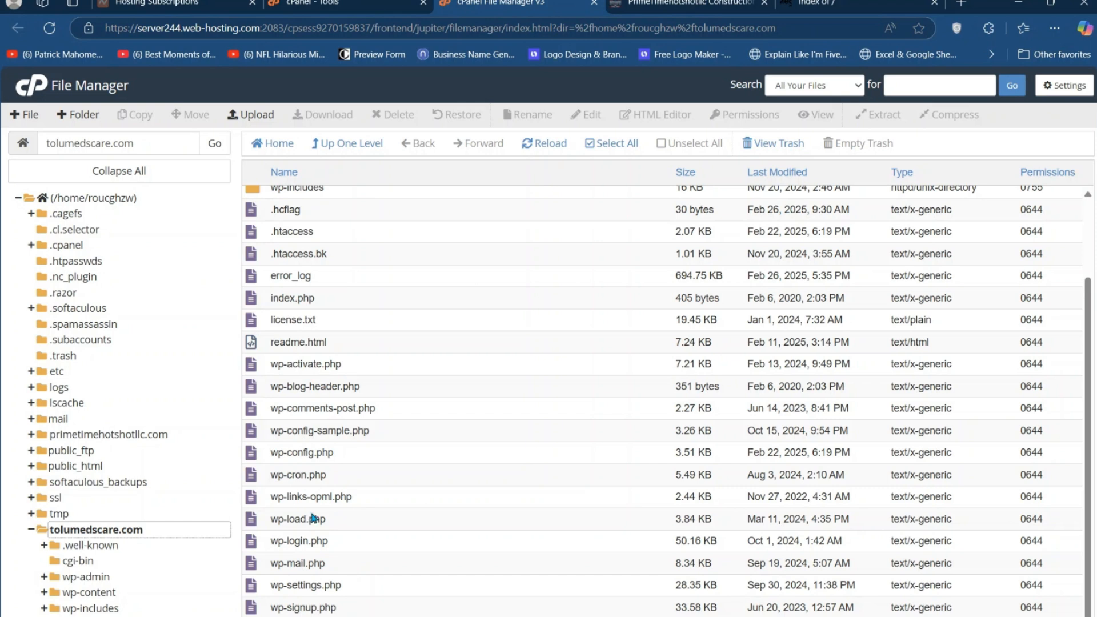
click(332, 452)
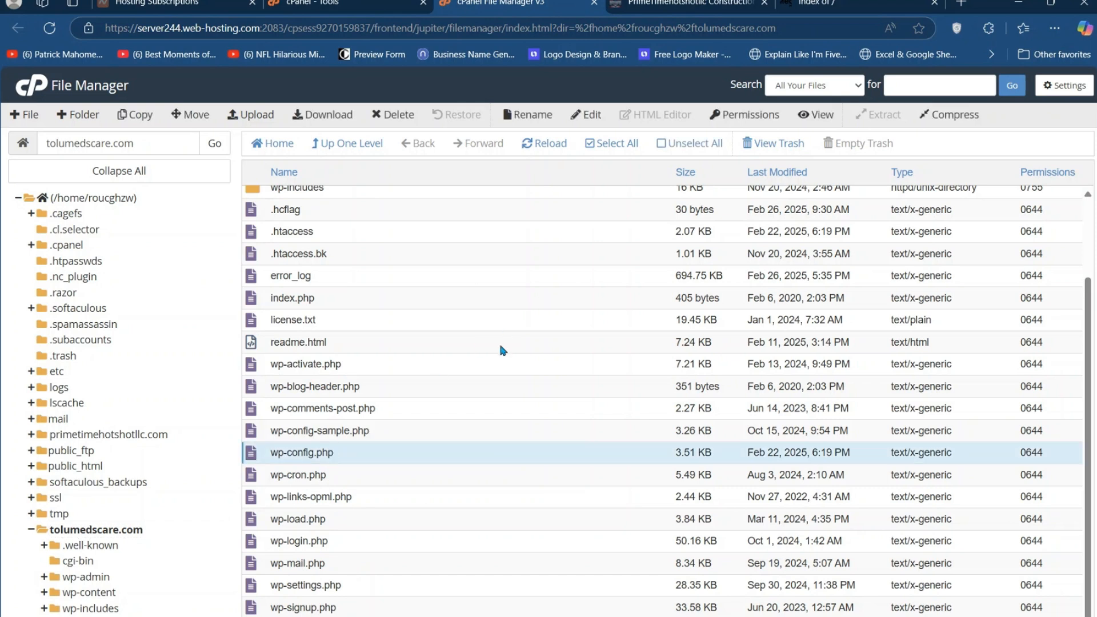
click(588, 117)
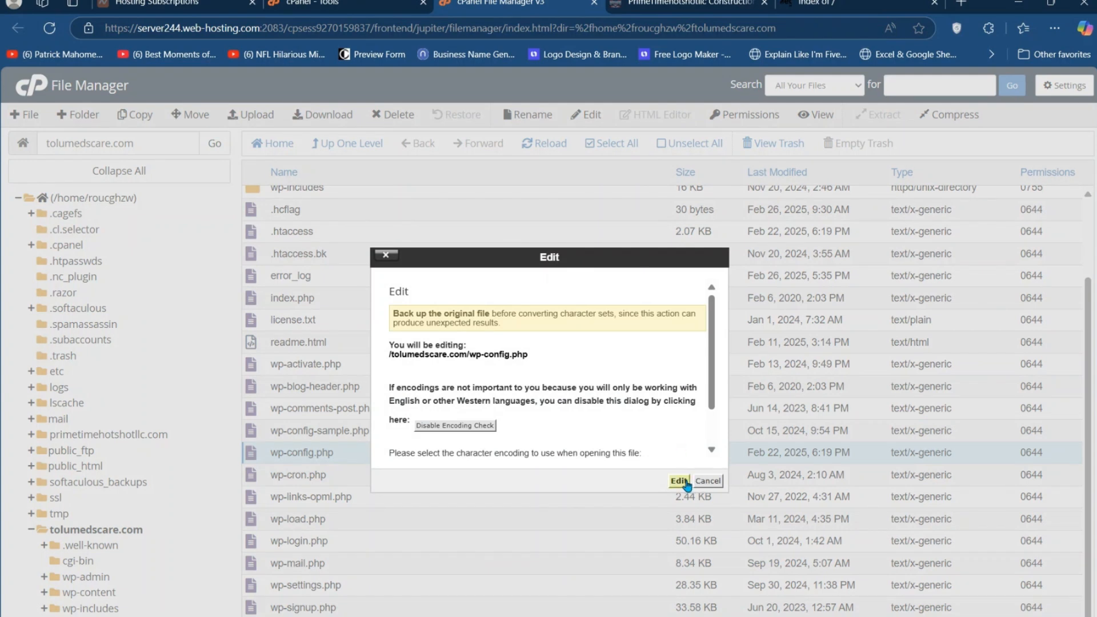
click(680, 480)
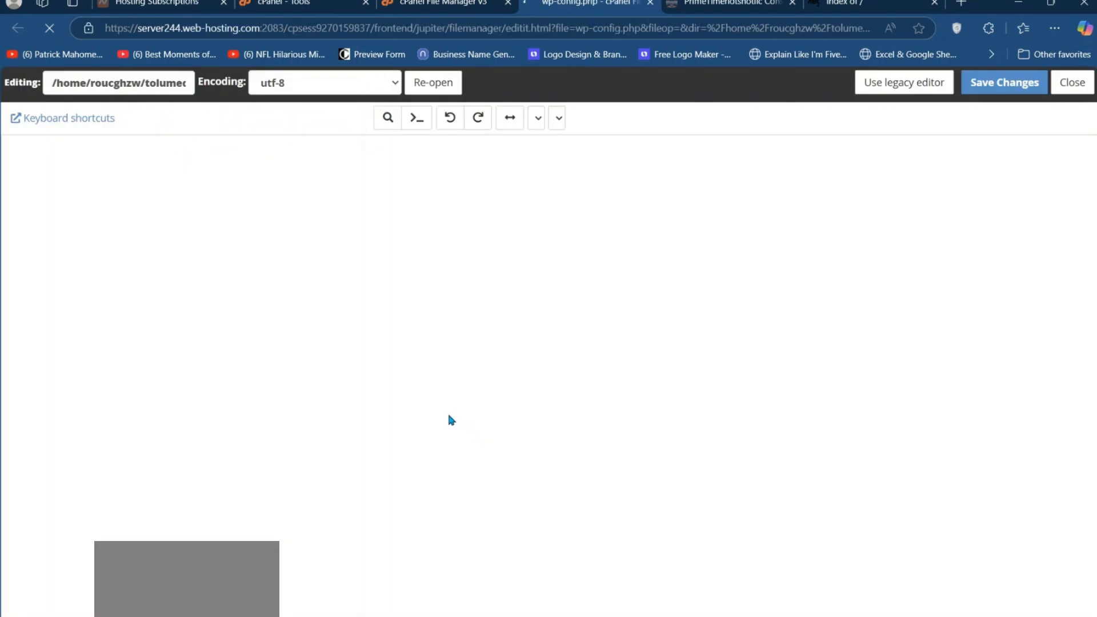
Replace the DB_NAME value in wp-config.php with roucghzw_tolumedscare, copied from the Notepad notes
scroll(379, 486, down, 8)
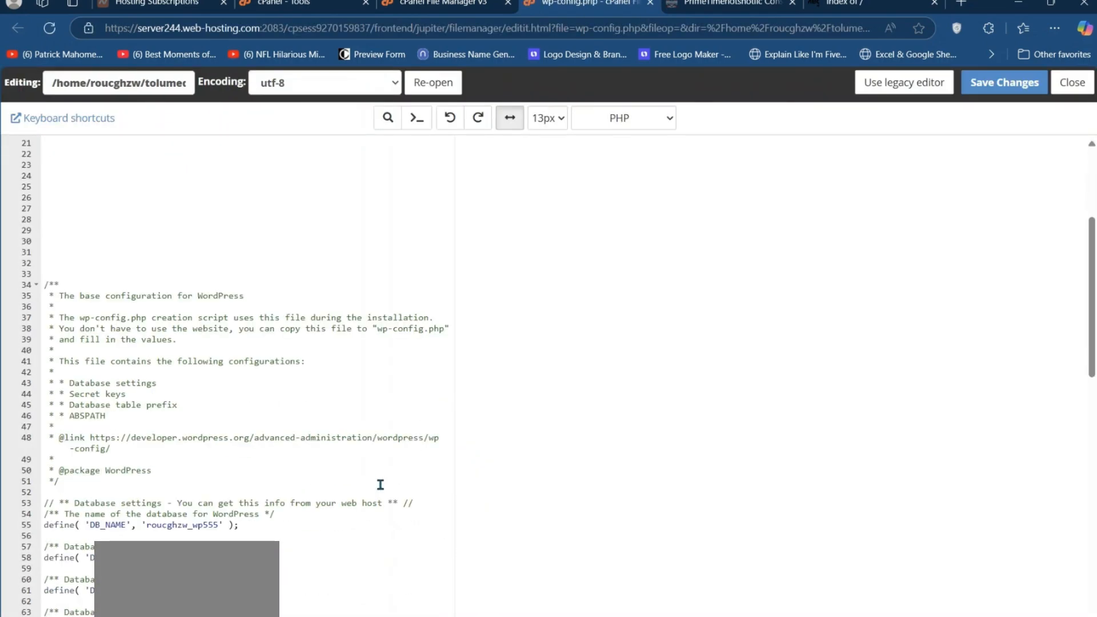
click(52, 483)
drag(53, 486, 288, 548)
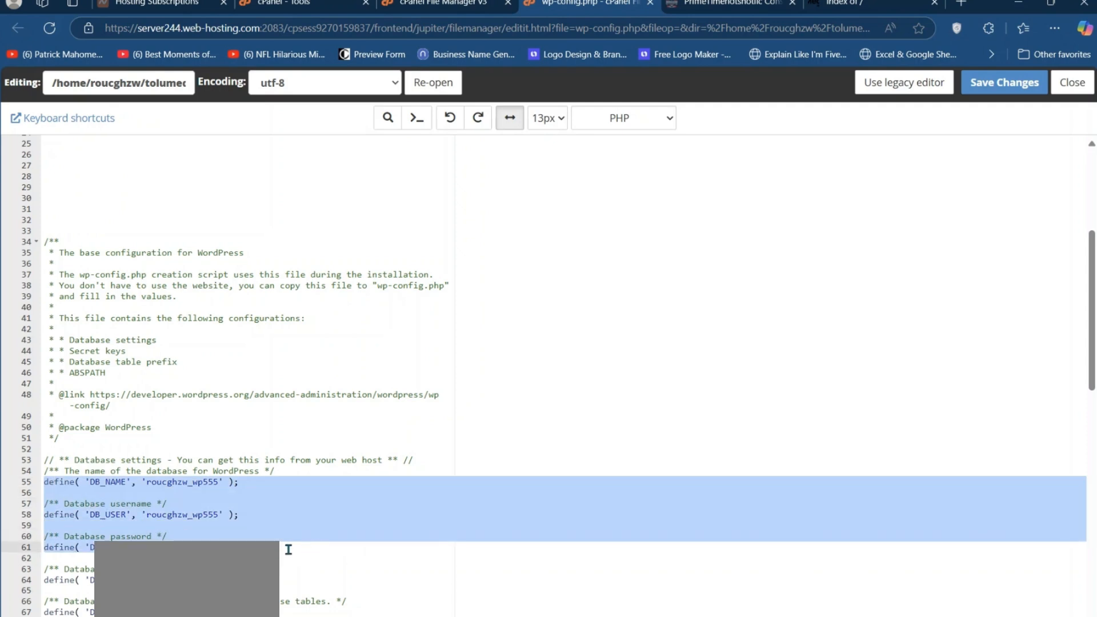
click(192, 486)
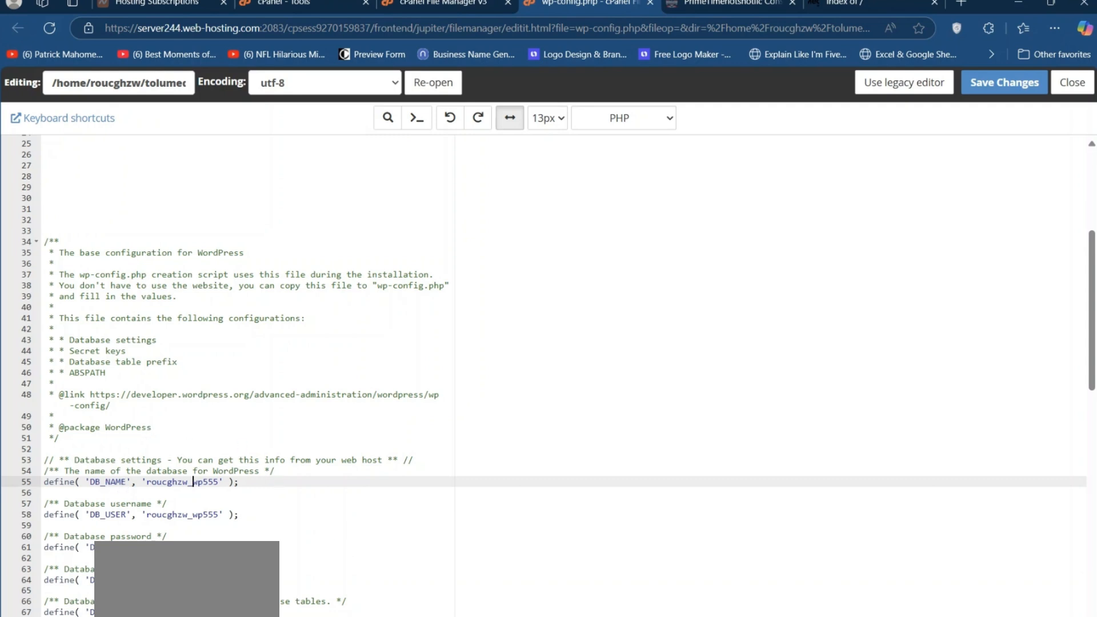
click(597, 574)
drag(649, 298, 828, 305)
key(ctrl+c)
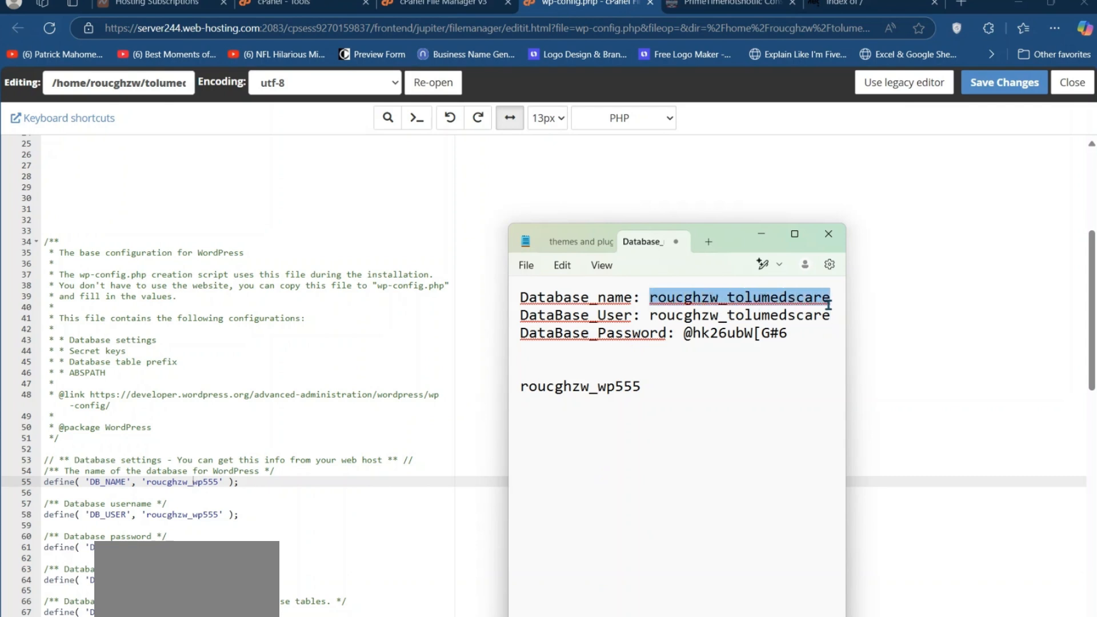
right_click(790, 302)
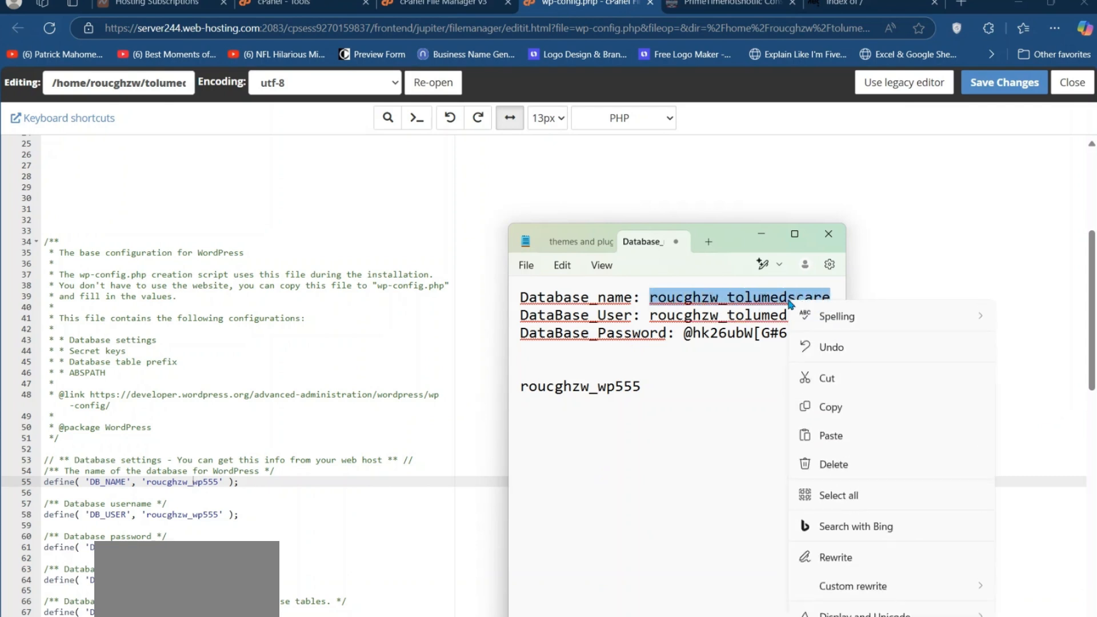
click(831, 407)
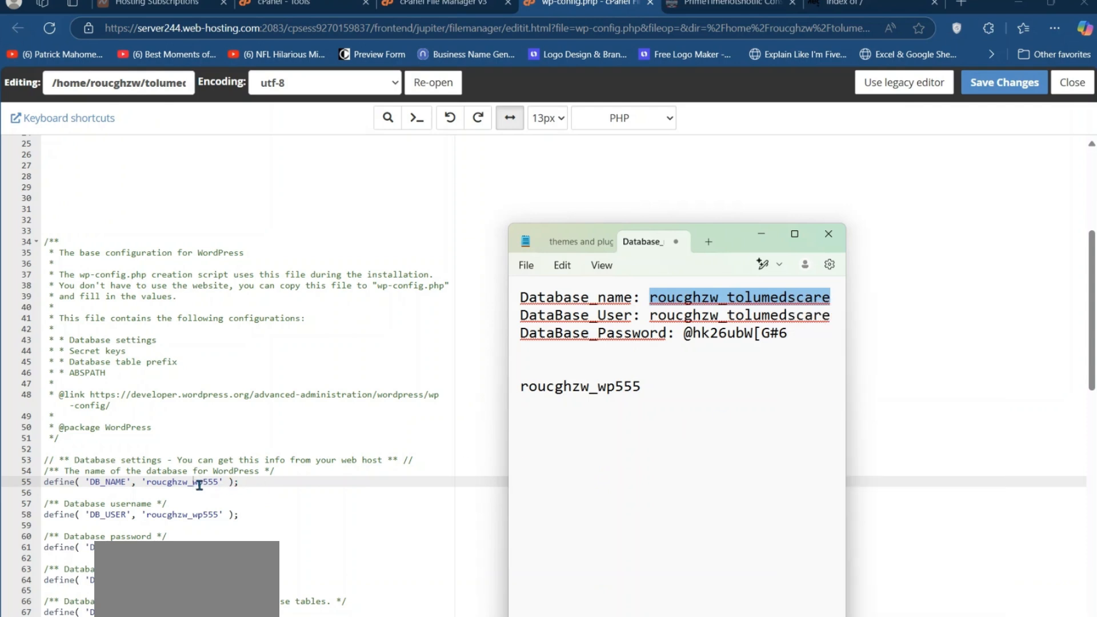
drag(218, 483, 147, 483)
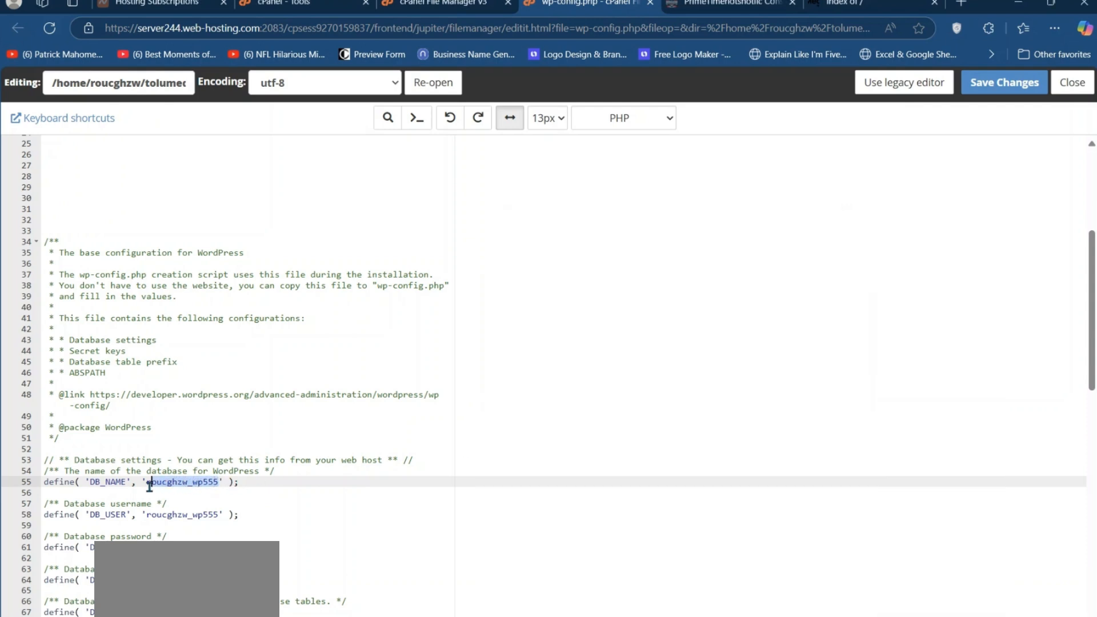
right_click(160, 485)
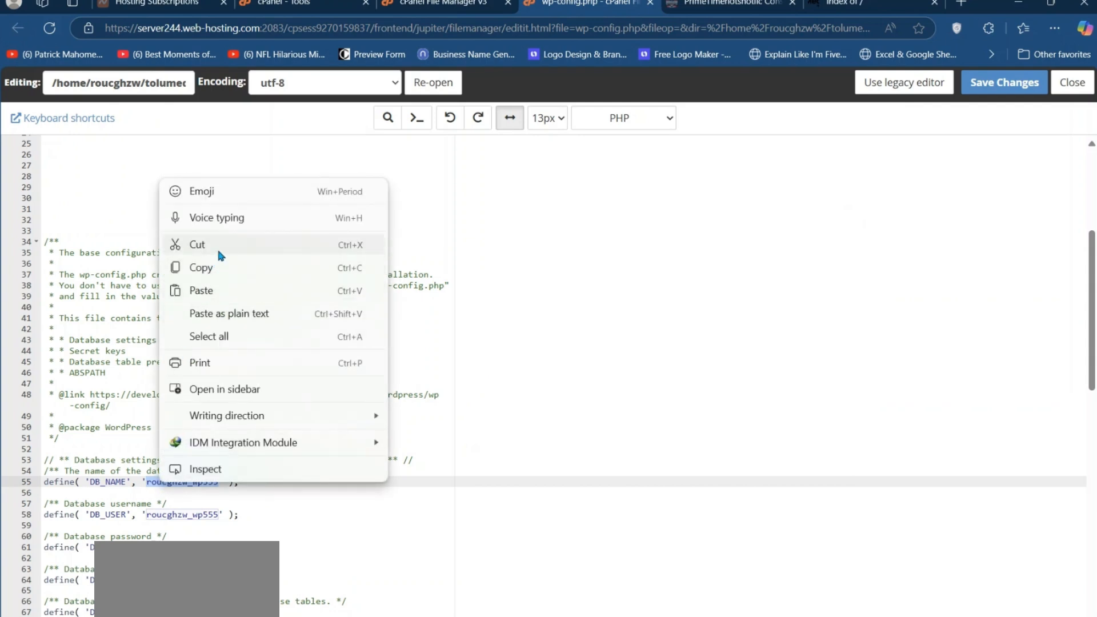
click(205, 290)
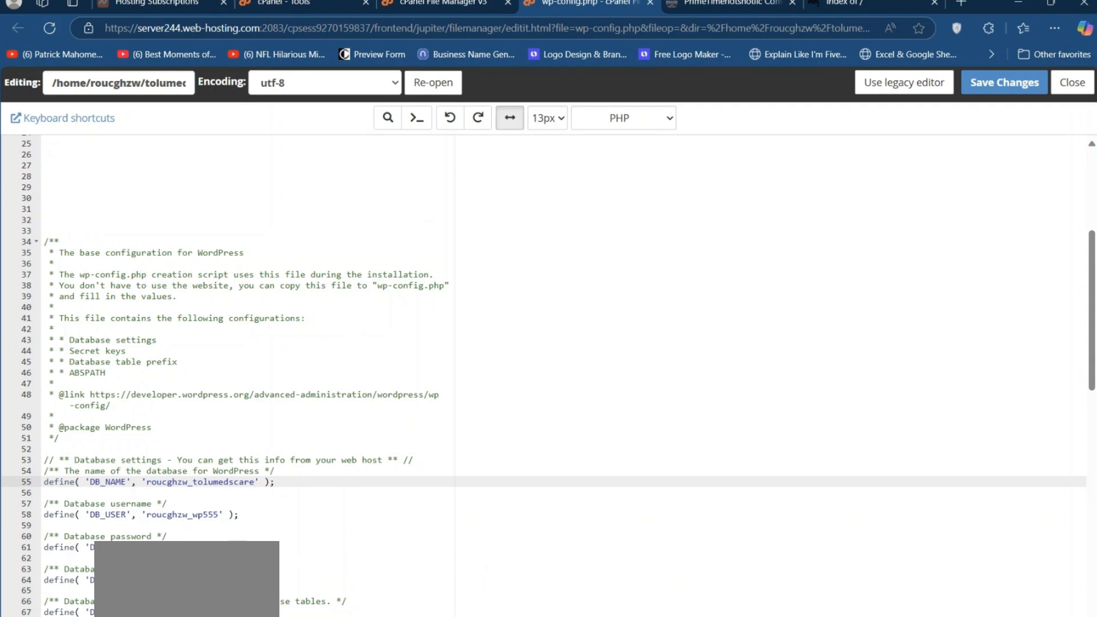
key(alt+Tab)
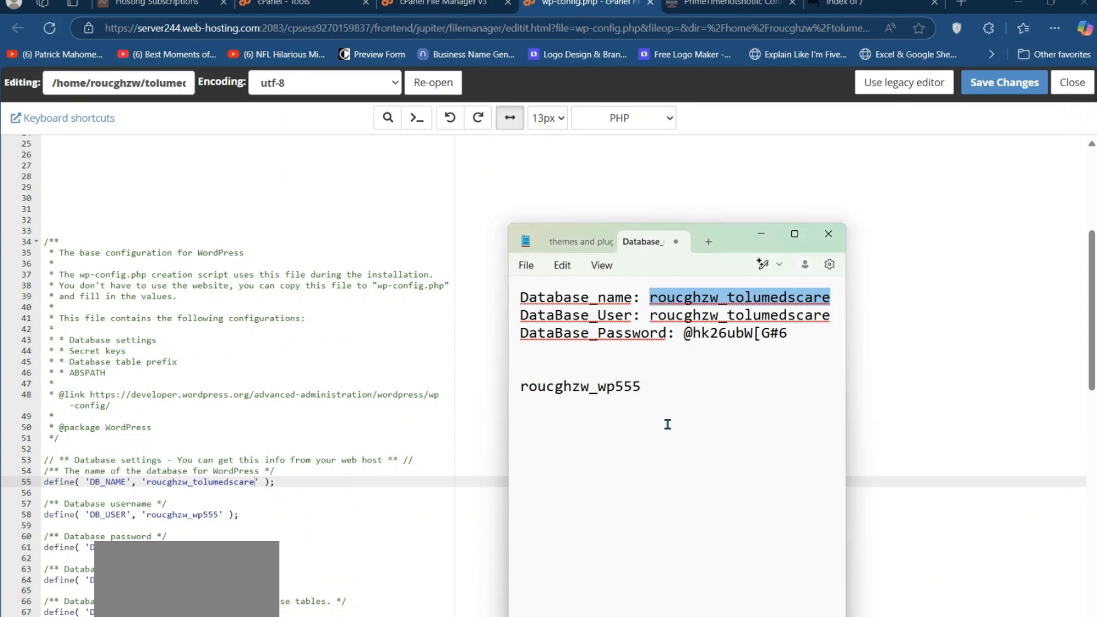
drag(651, 318, 834, 317)
key(ctrl+c)
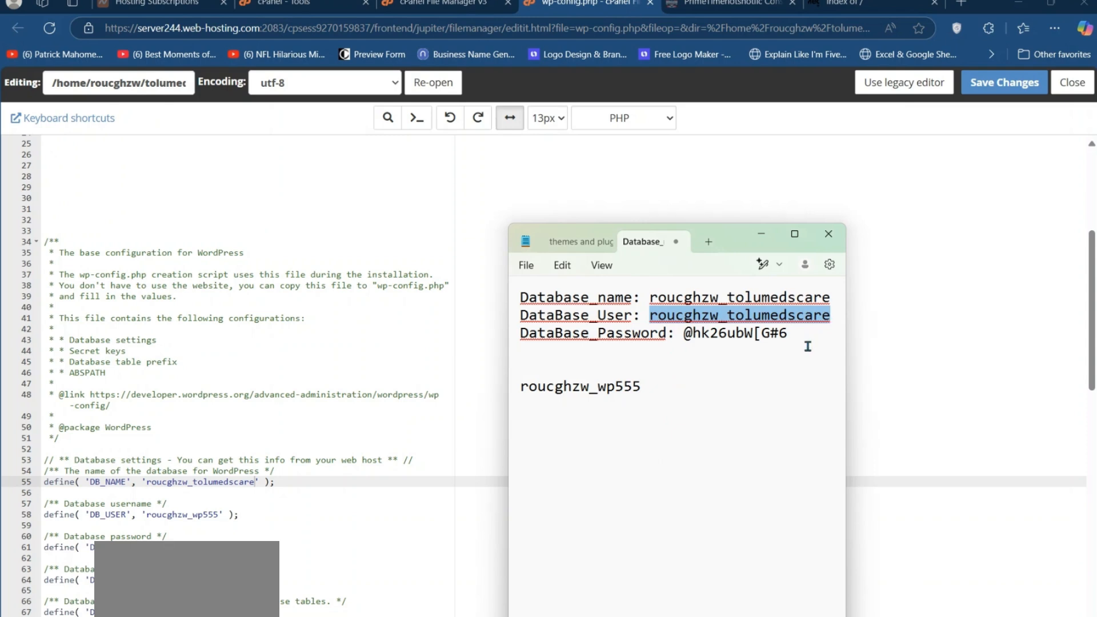
right_click(816, 326)
click(873, 423)
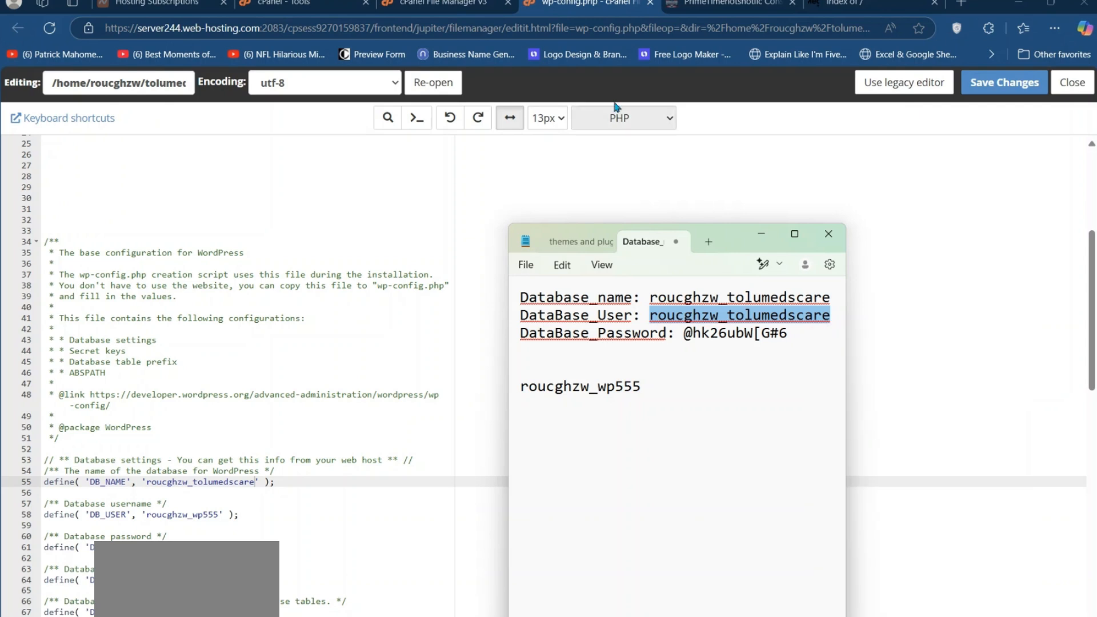
click(452, 5)
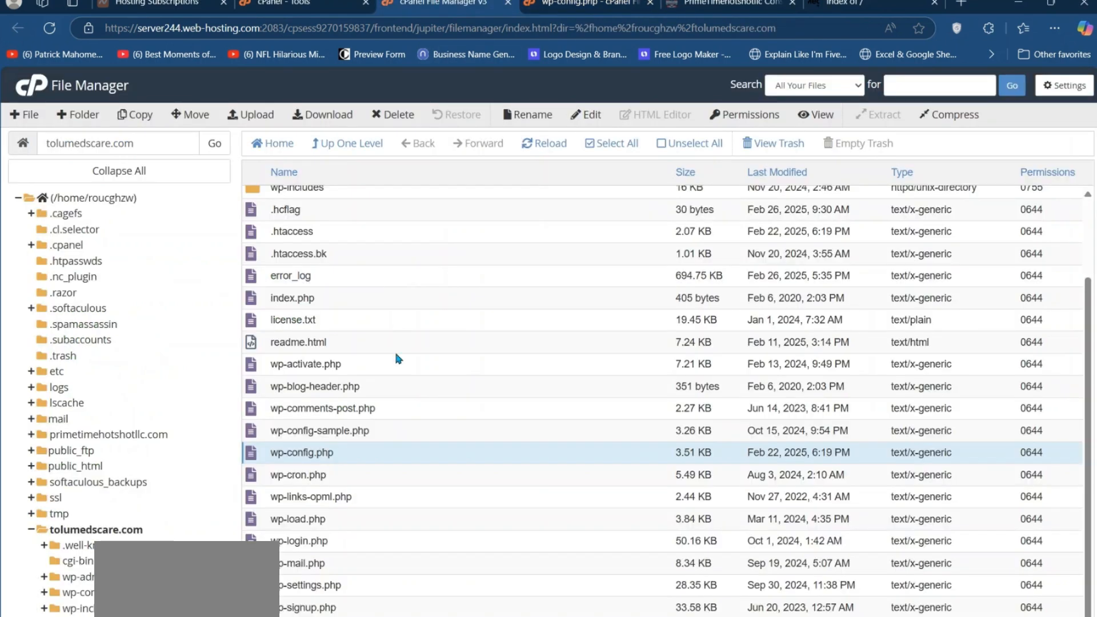
click(726, 3)
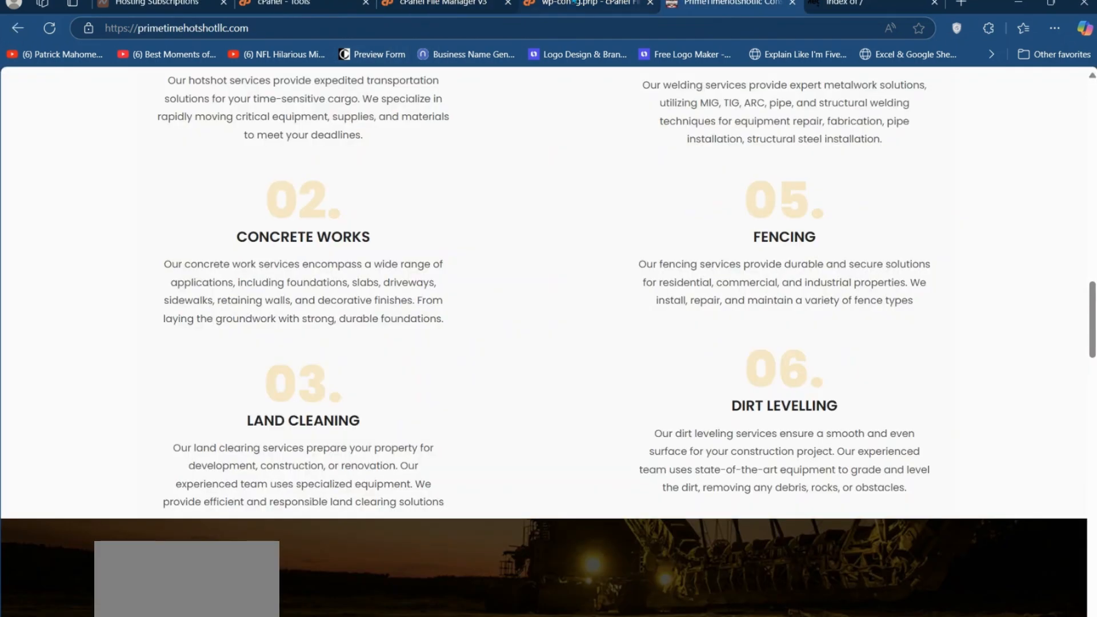
click(574, 3)
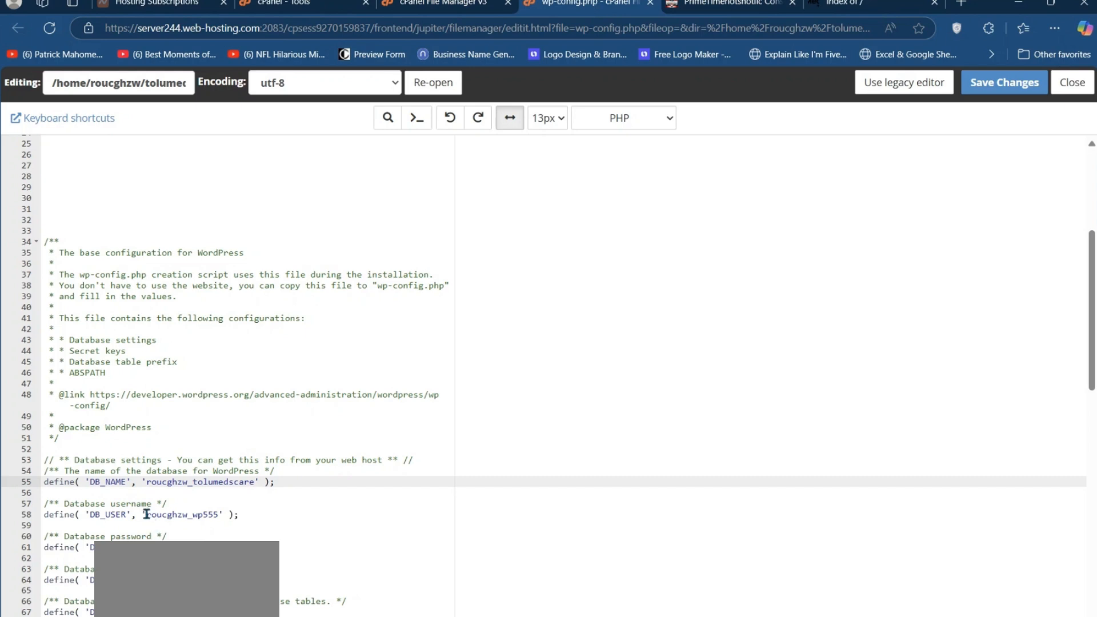
drag(147, 515, 220, 517)
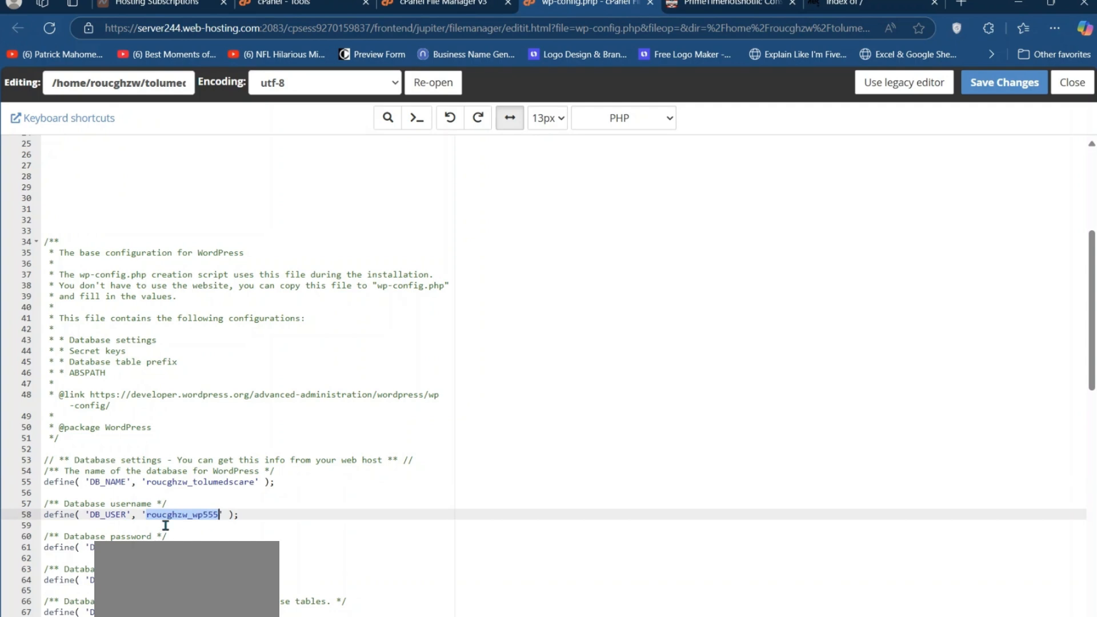
right_click(184, 517)
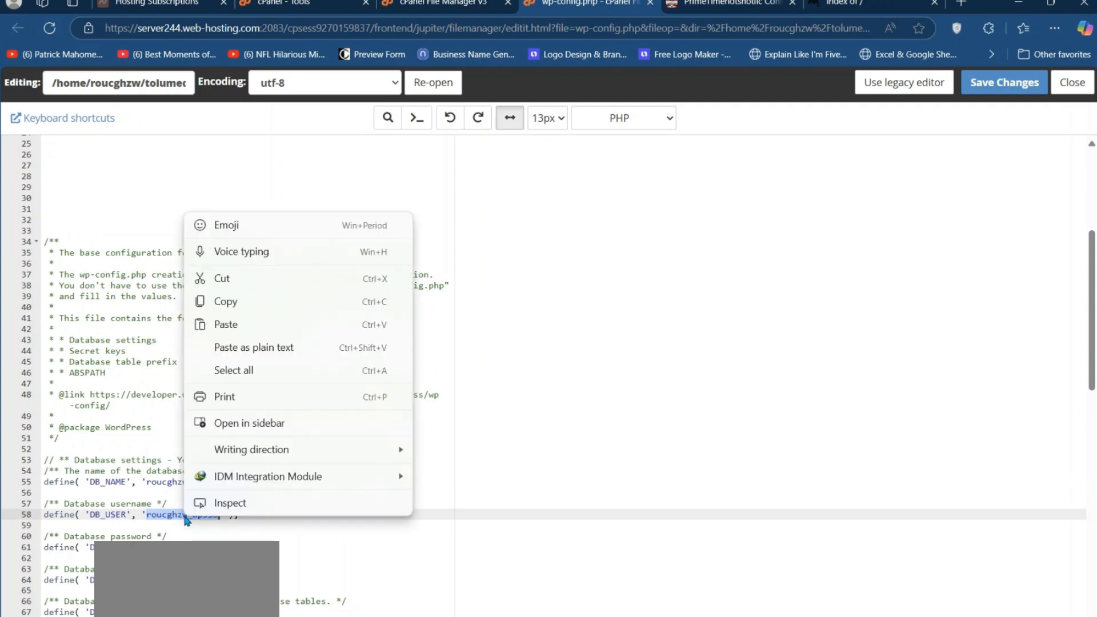
click(231, 324)
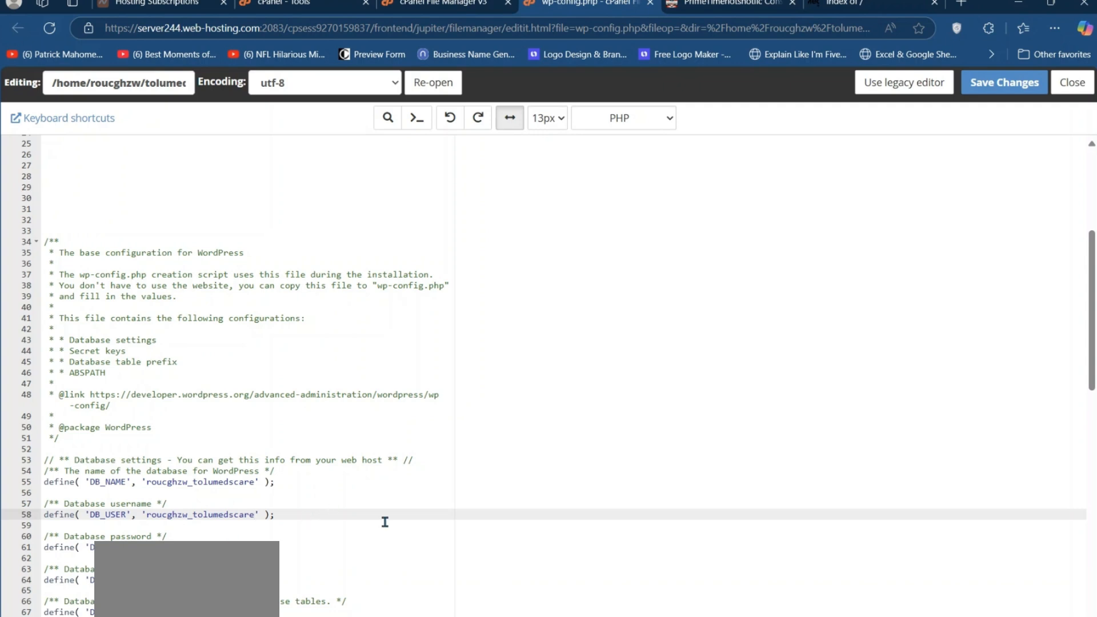
Replace the DB_PASSWORD value in wp-config.php with the database password copied from the Notepad notes
click(598, 616)
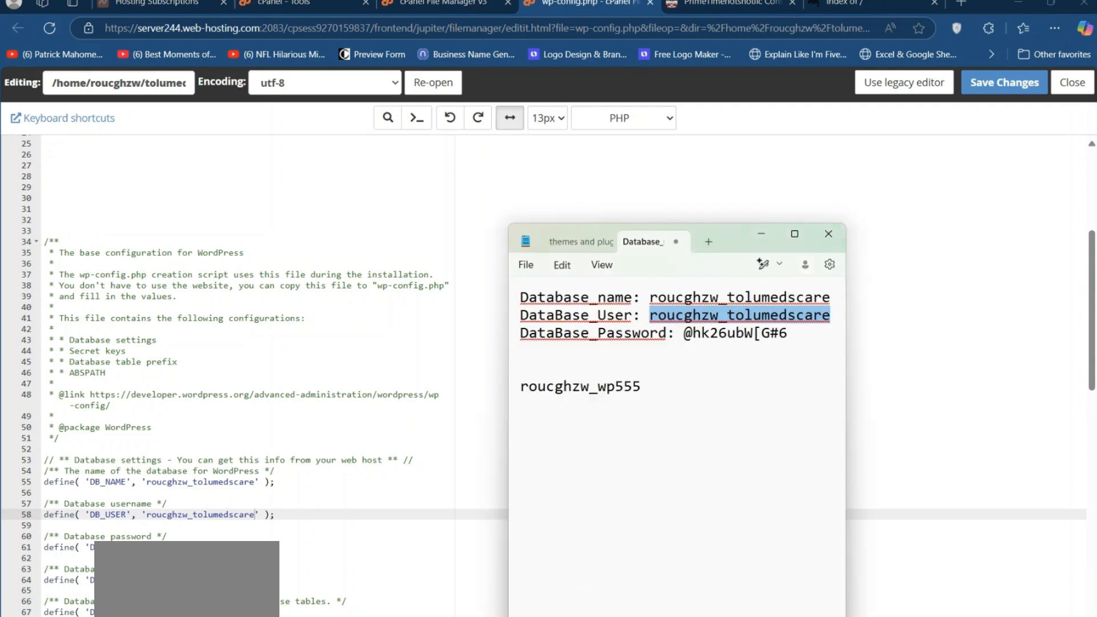
drag(685, 334, 789, 332)
right_click(737, 339)
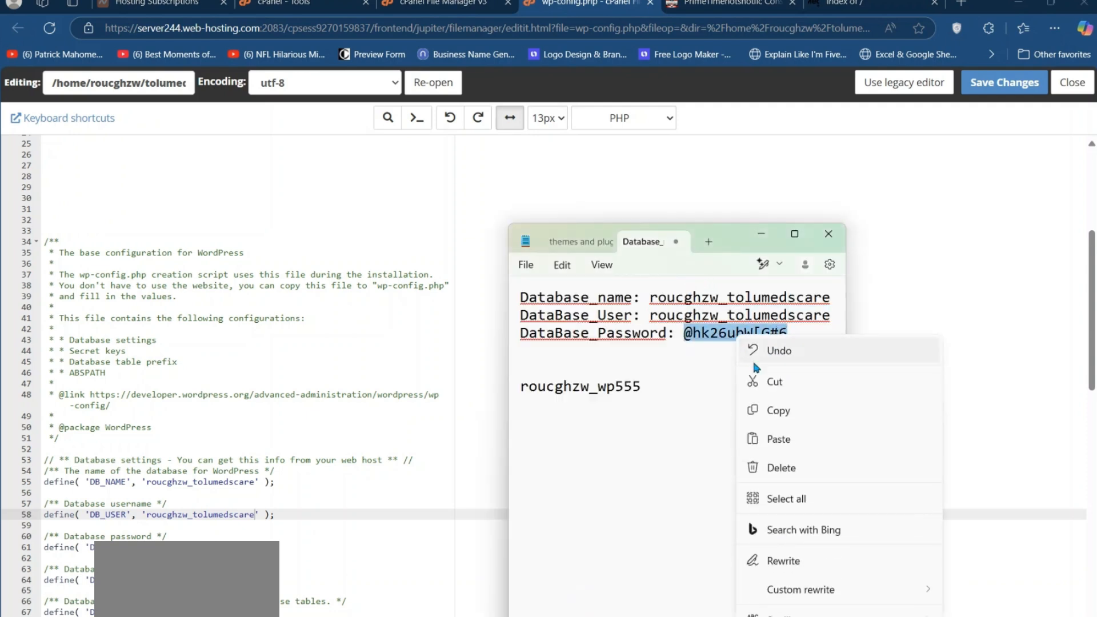
click(762, 410)
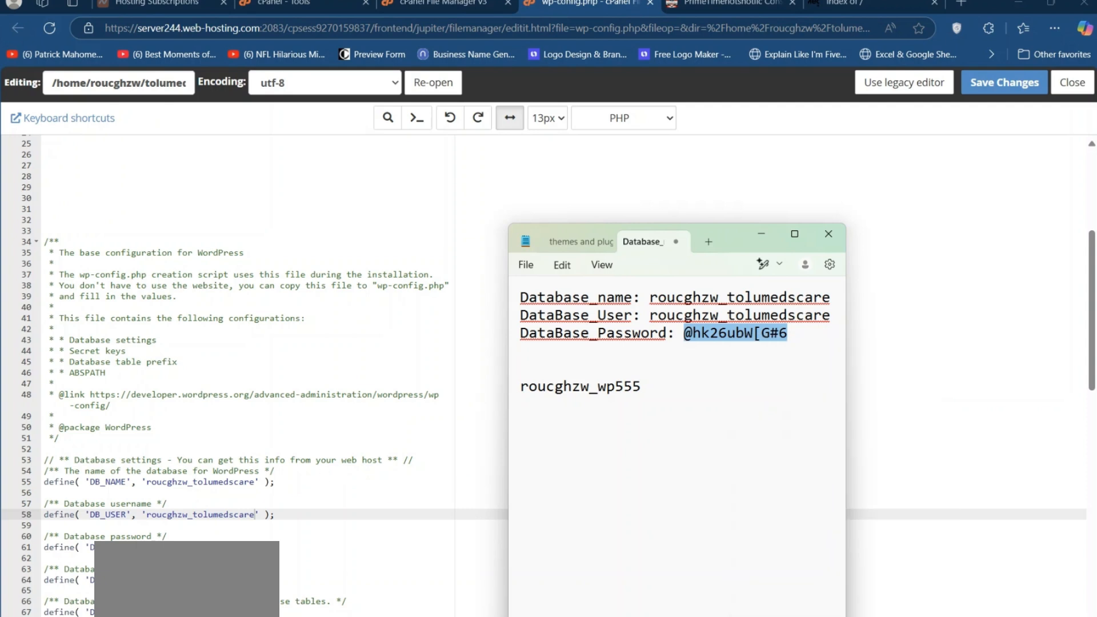
click(281, 547)
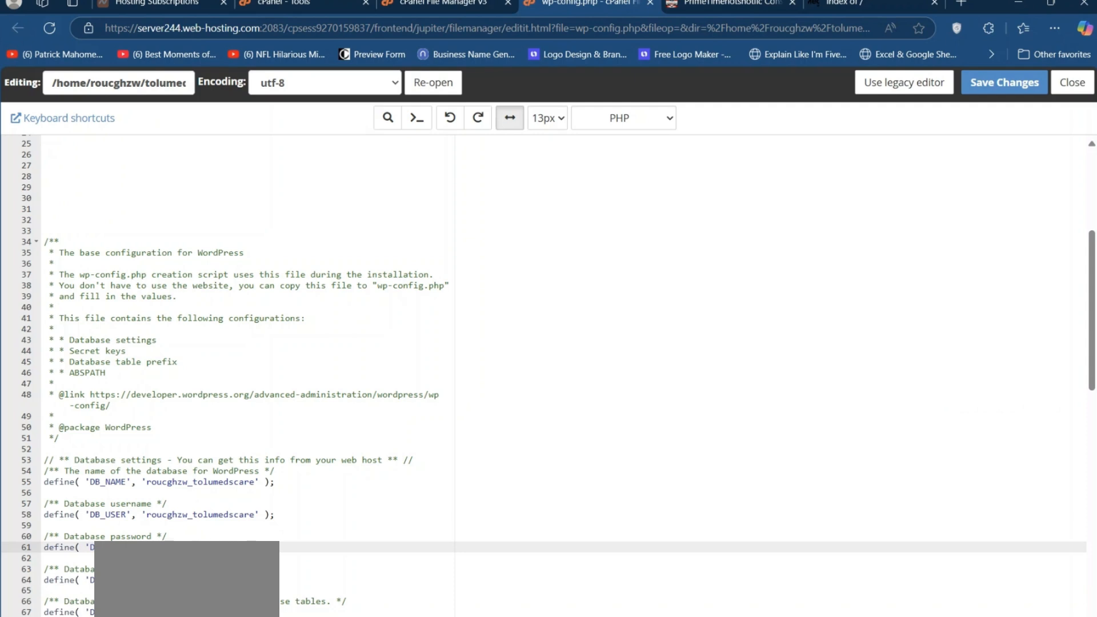
right_click(212, 241)
click(275, 362)
Save the changes to wp-config.php and close its editor tab
click(1007, 90)
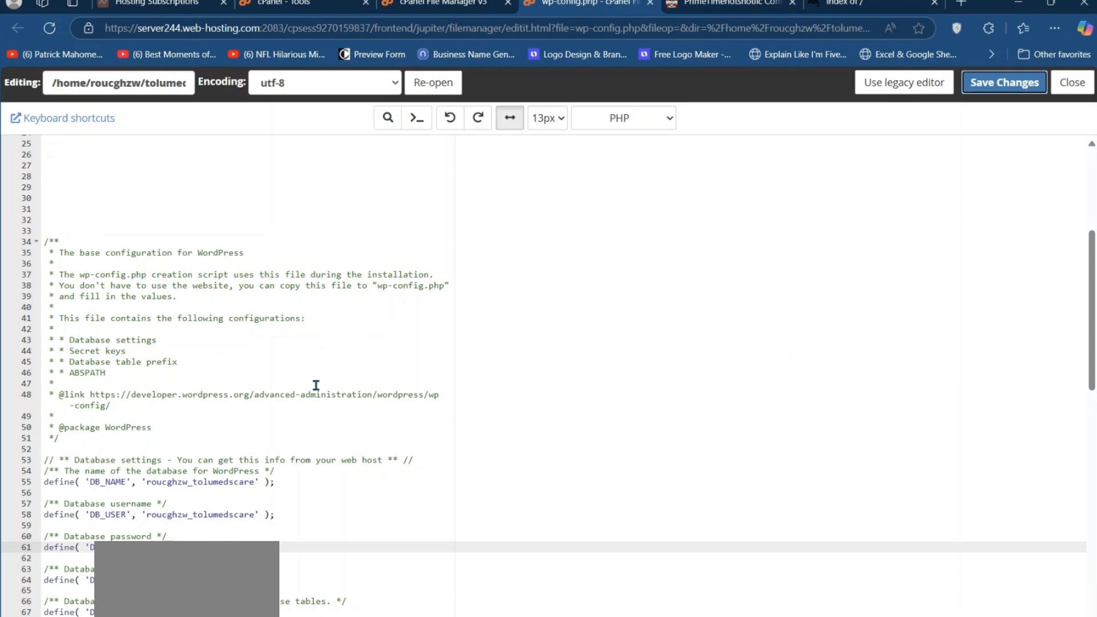
scroll(341, 324, up, 2)
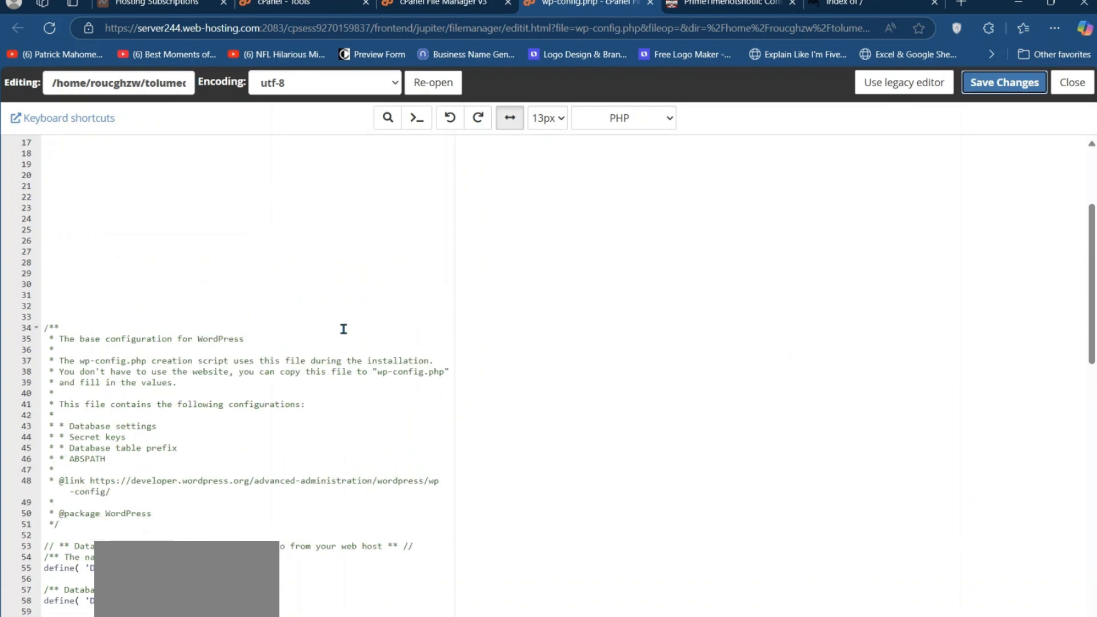
click(651, 4)
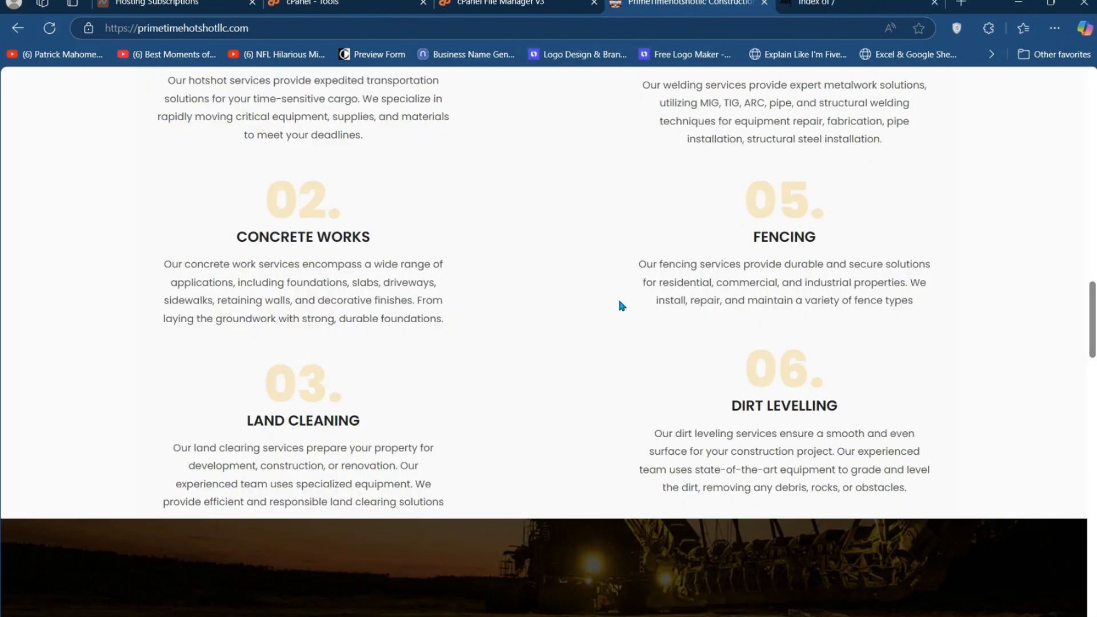
scroll(622, 306, up, 7)
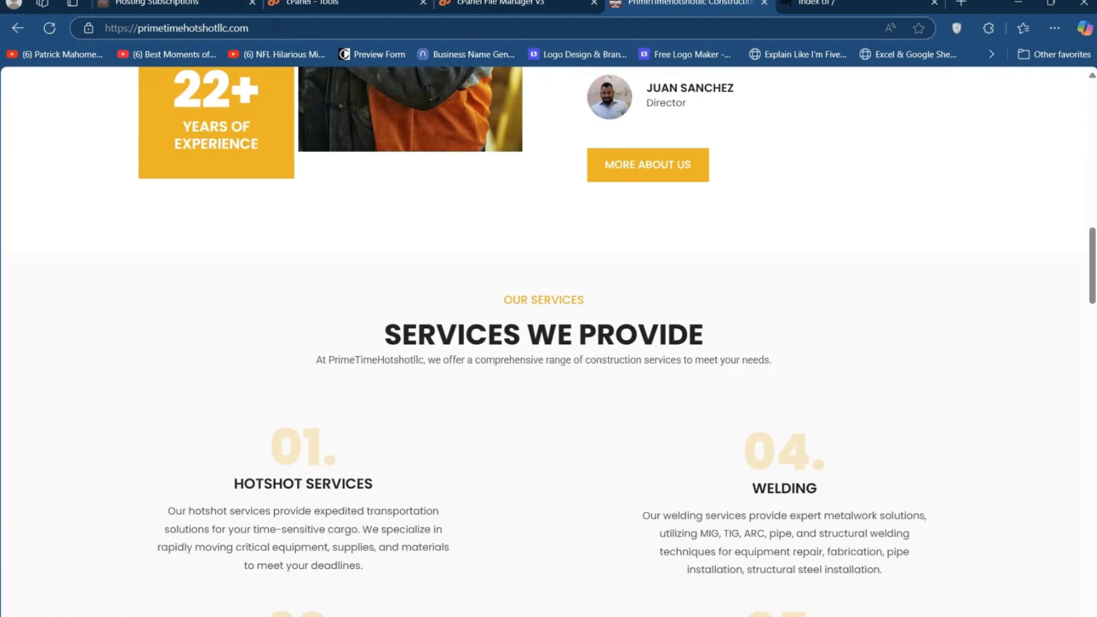
scroll(363, 159, up, 15)
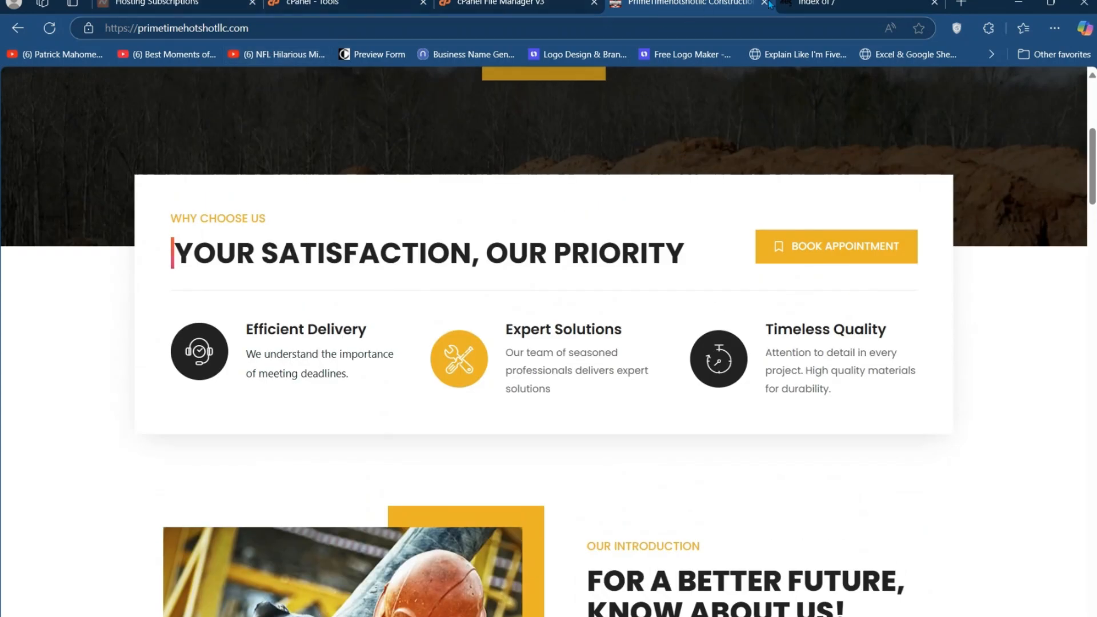
click(851, 3)
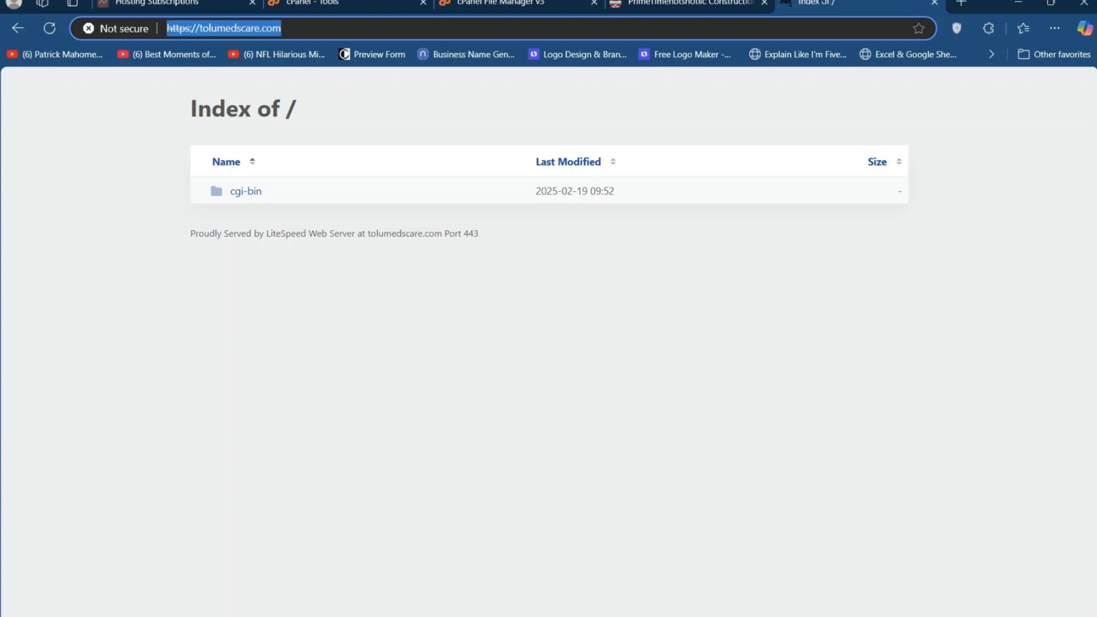
click(567, 29)
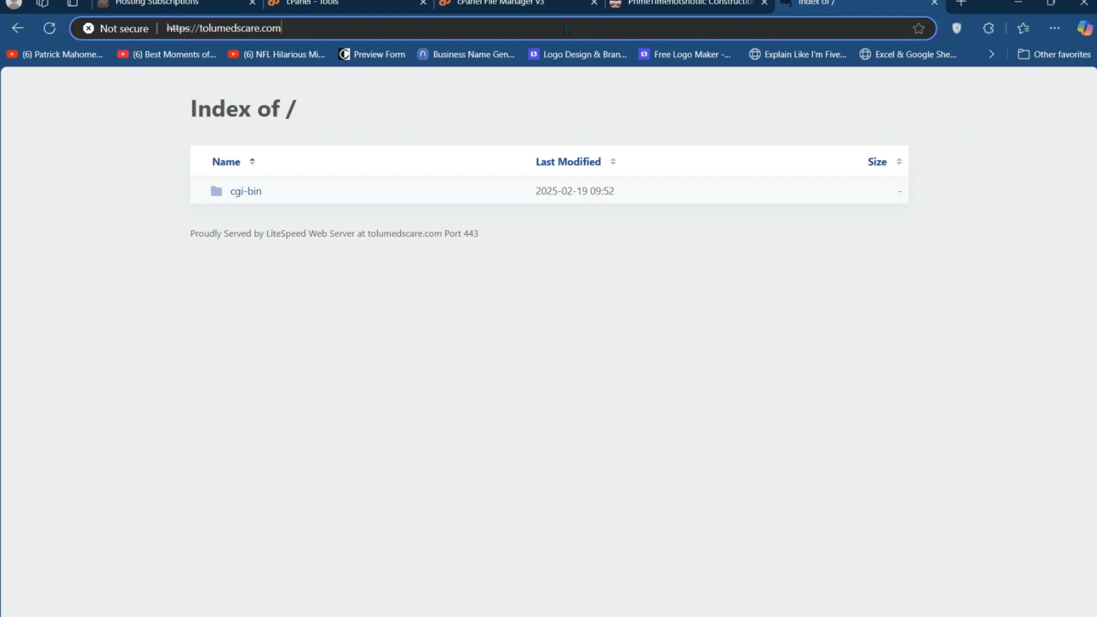
key(Return)
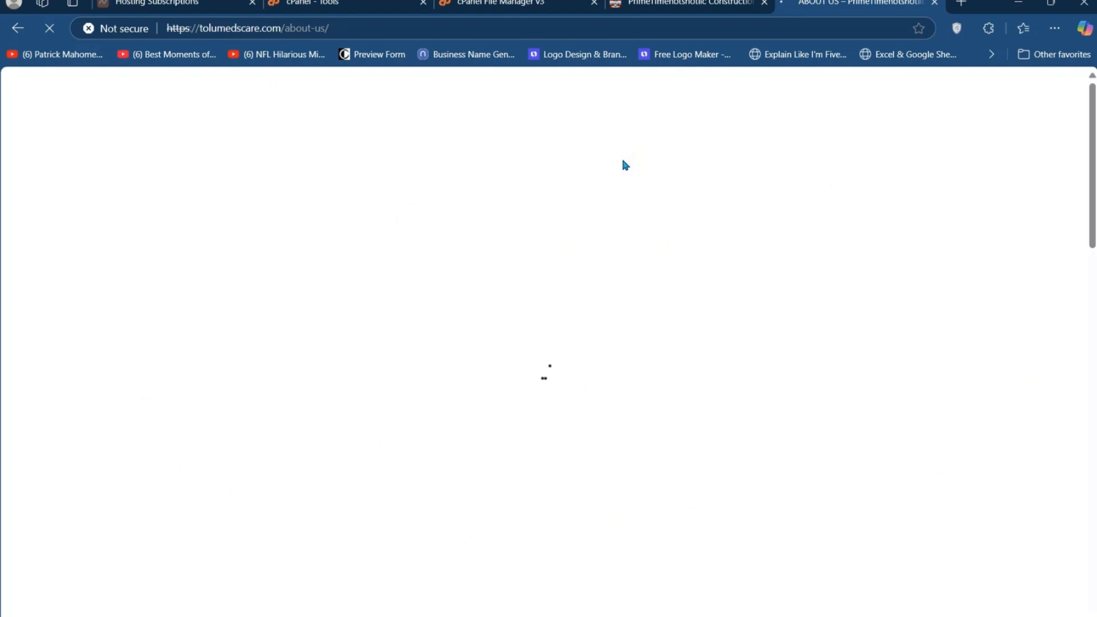
Check the content and images of the migrated About Us page on tolumedscare.com
mouse_move(646, 4)
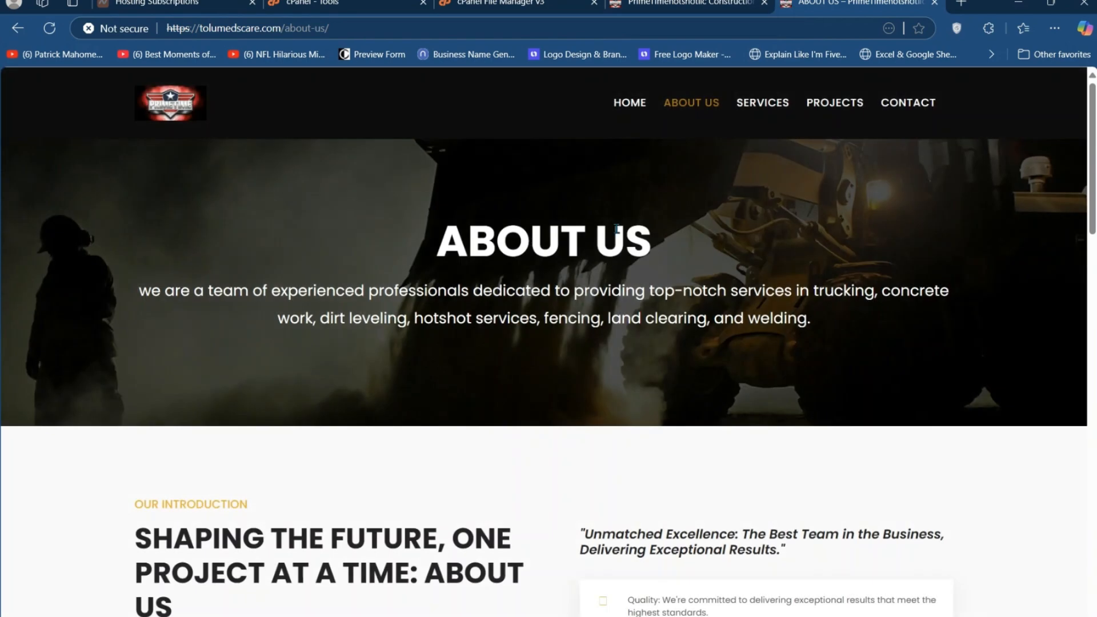
scroll(616, 228, down, 15)
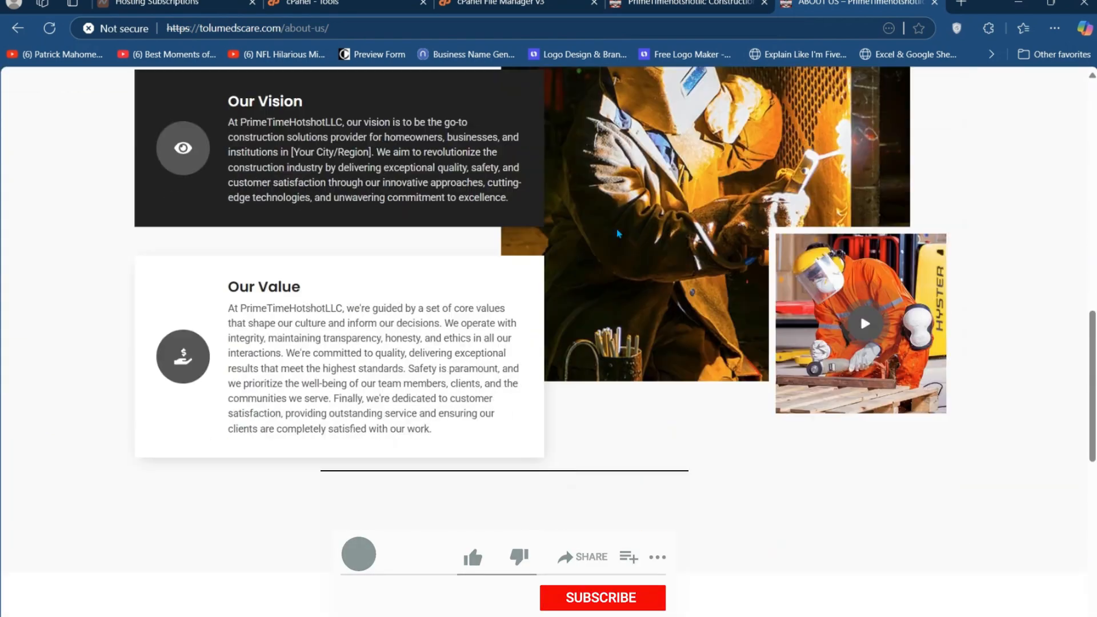
scroll(616, 231, down, 5)
scroll(619, 237, up, 11)
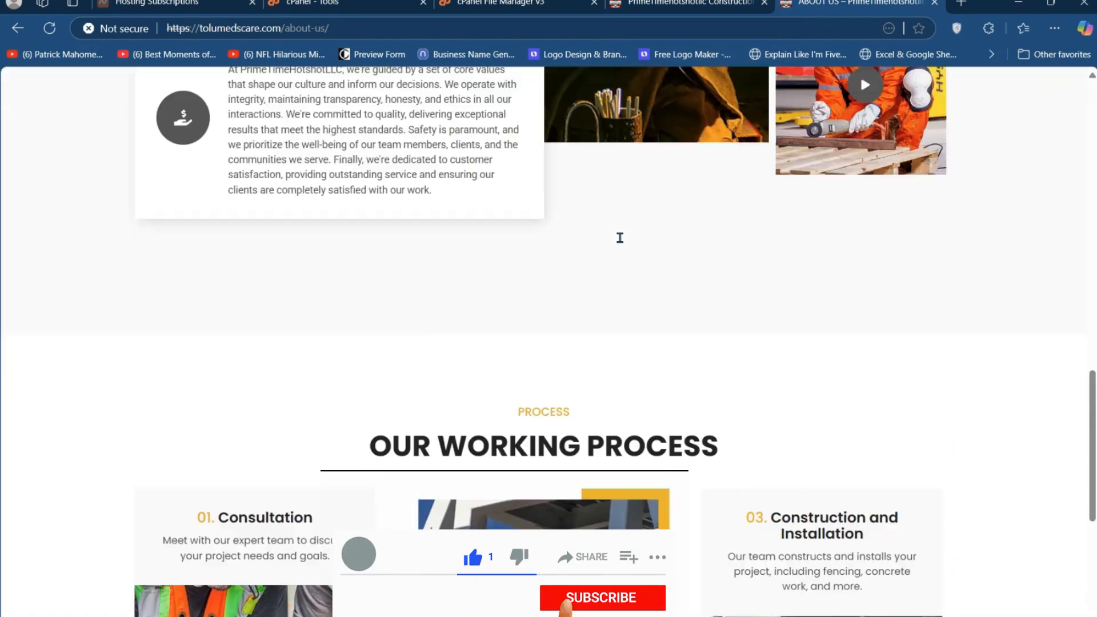
scroll(621, 243, up, 10)
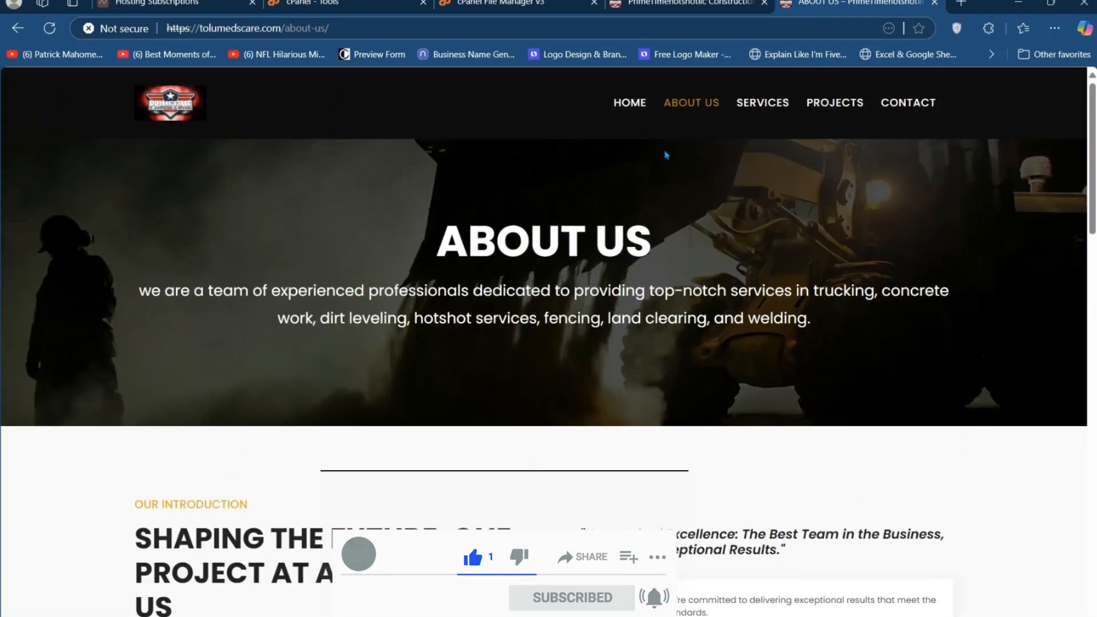
Open the Services page on tolumedscare.com and check its sections and images
click(752, 103)
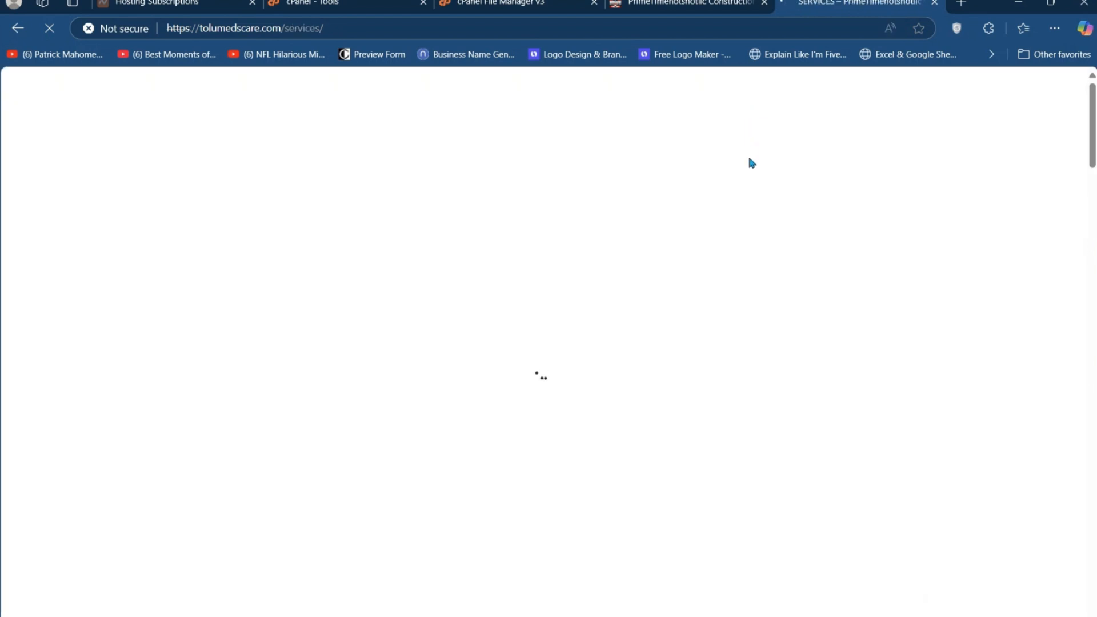
scroll(761, 343, down, 20)
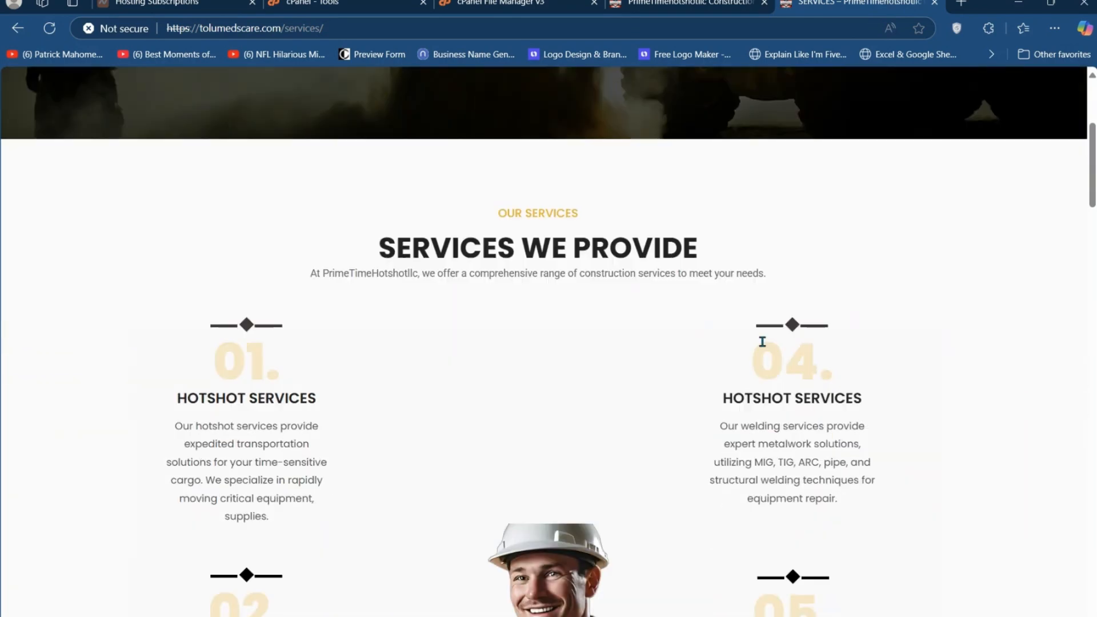
scroll(763, 350, up, 12)
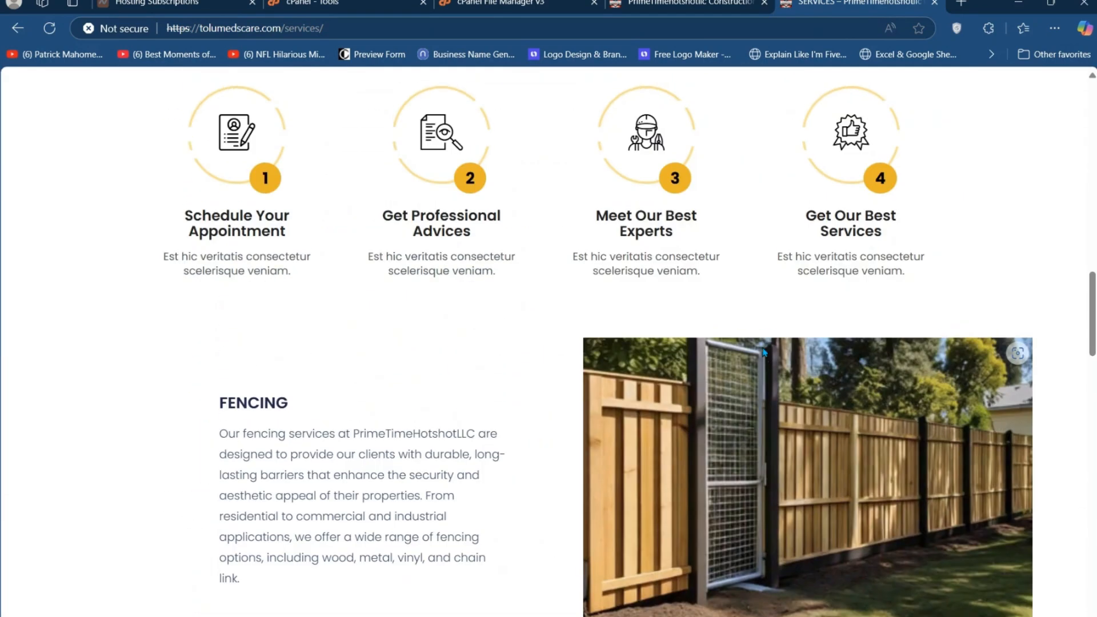
scroll(764, 353, up, 1)
Check the Projects gallery and the Contact page with its form and map on tolumedscare.com
click(843, 106)
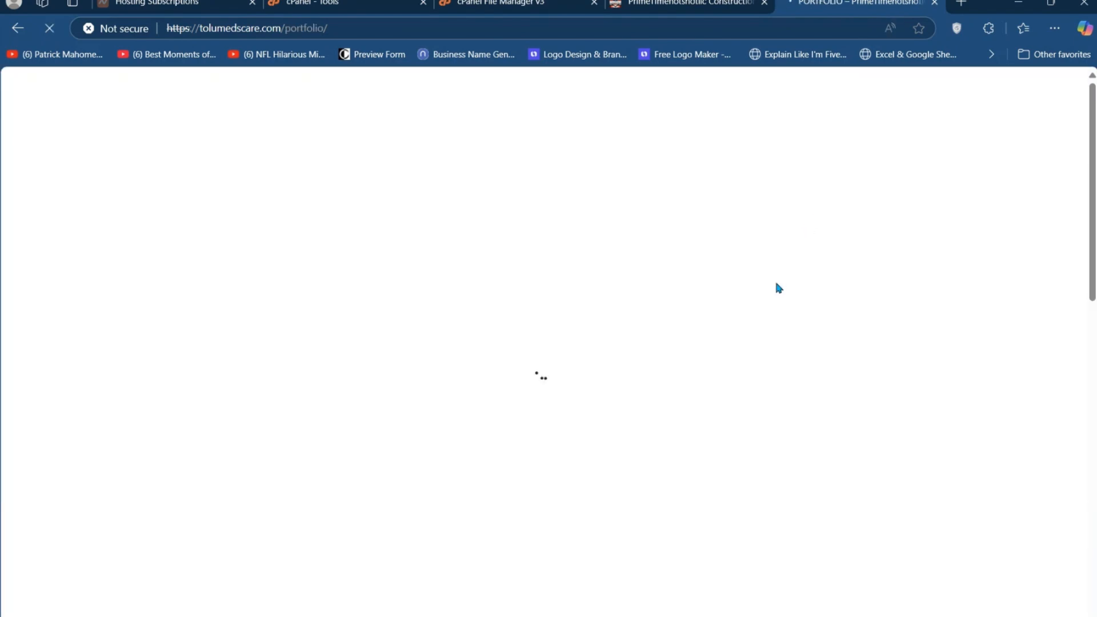
scroll(777, 285, down, 15)
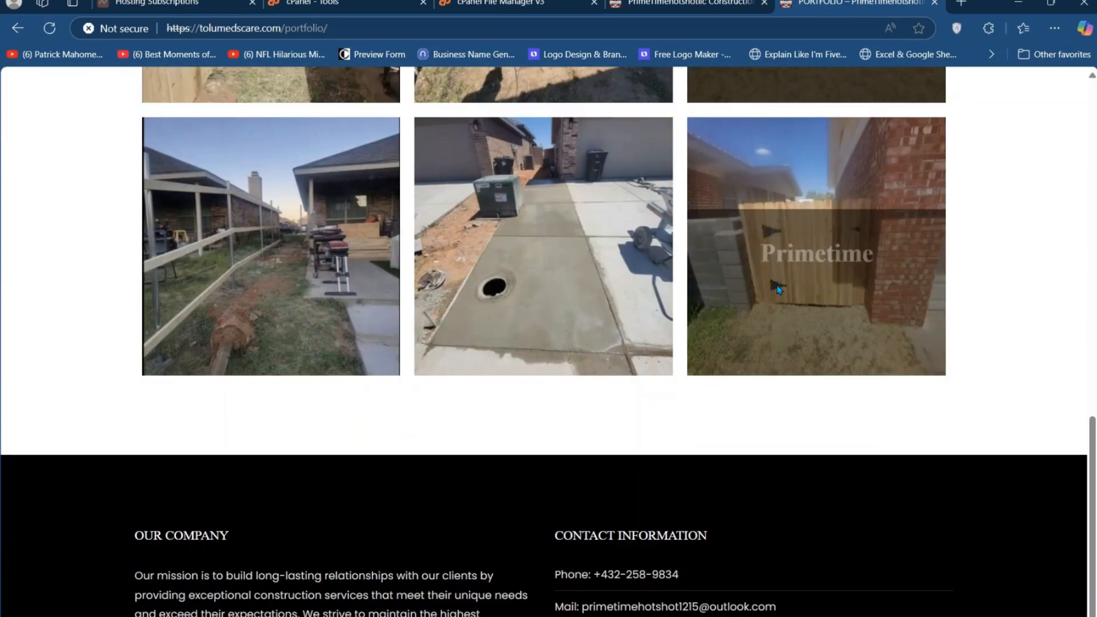
scroll(779, 292, up, 15)
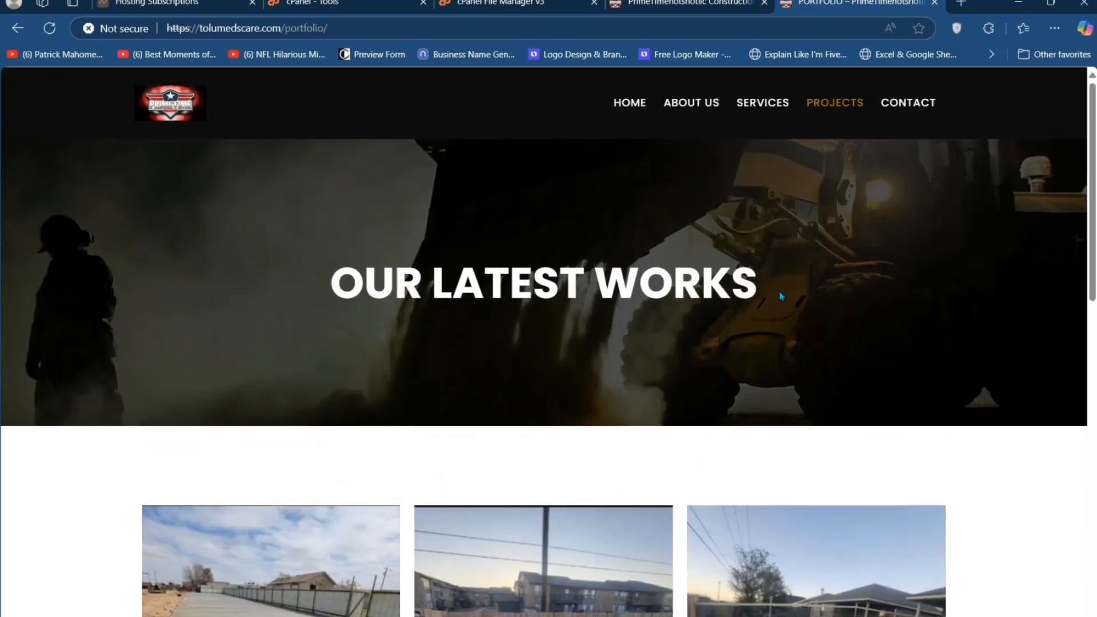
click(910, 103)
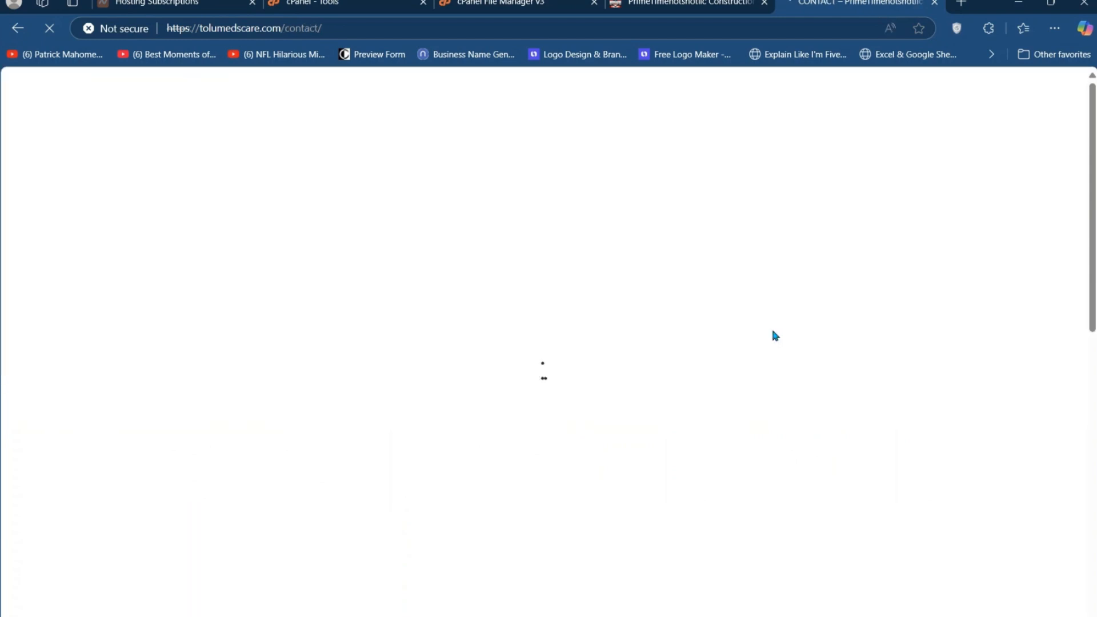
scroll(778, 343, down, 14)
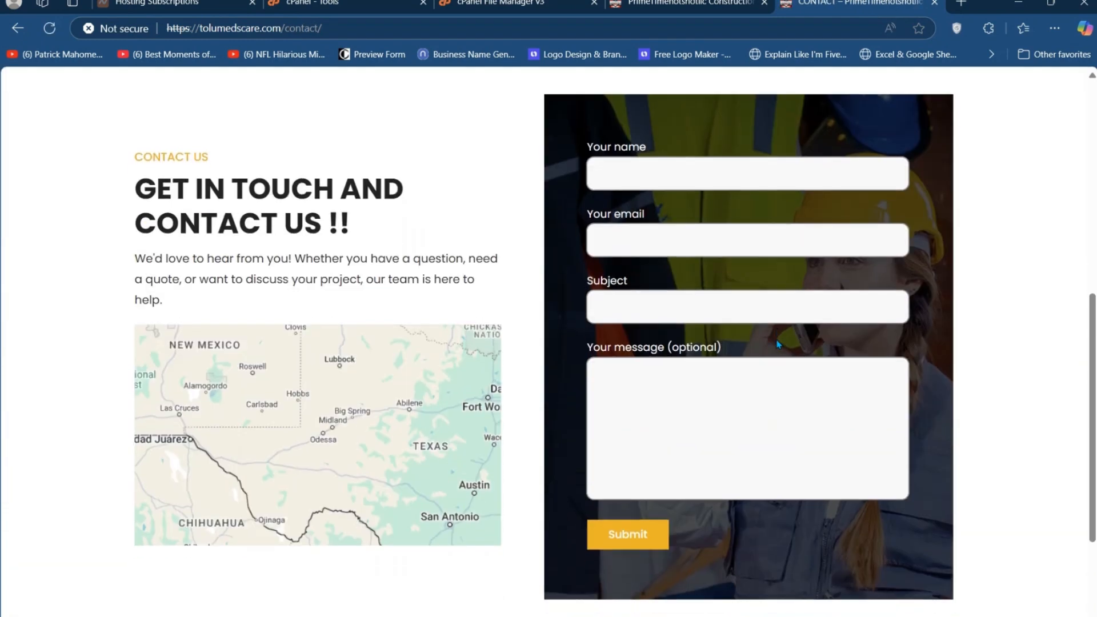
scroll(777, 343, up, 14)
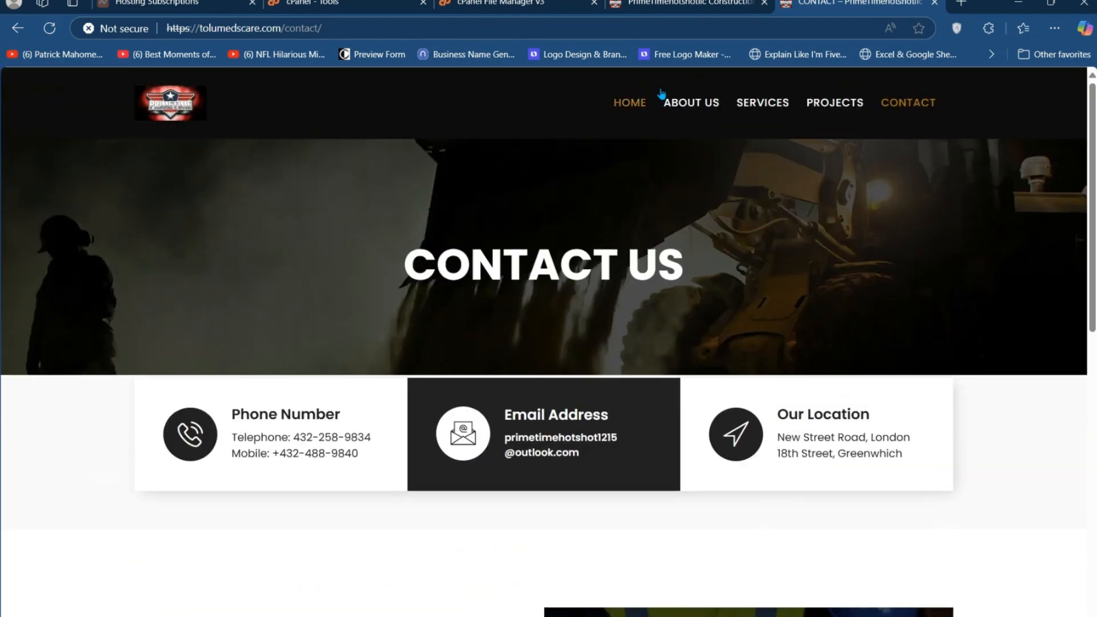
Open the tolumedscare.com home page and compare it with the primetimehotshotllc.com home page
click(638, 110)
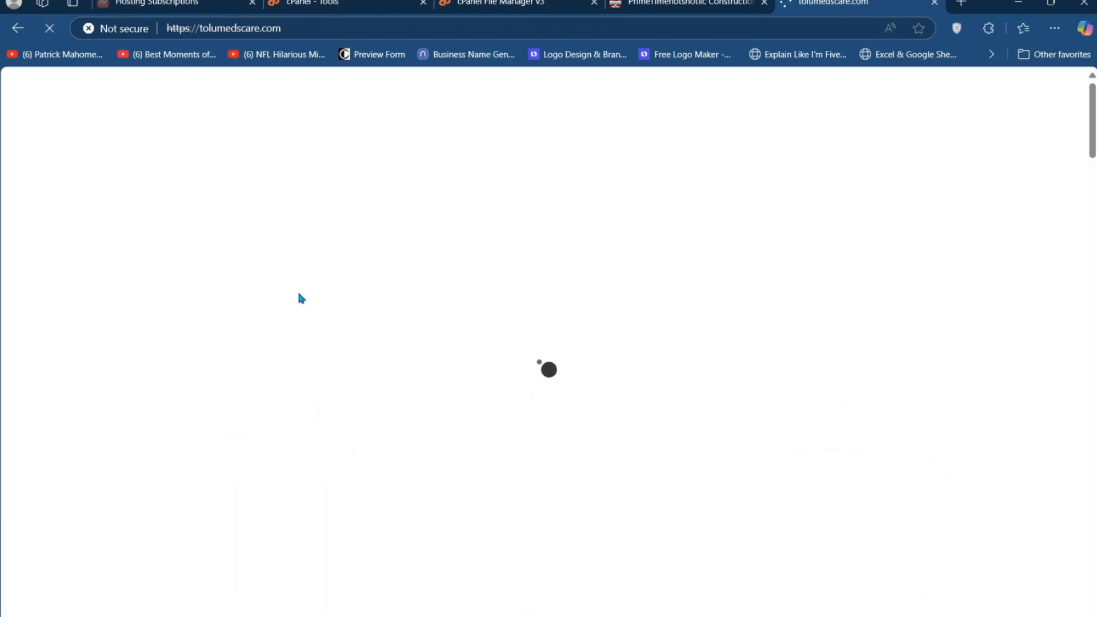
scroll(549, 370, down, 10)
scroll(549, 370, down, 3)
scroll(549, 370, up, 12)
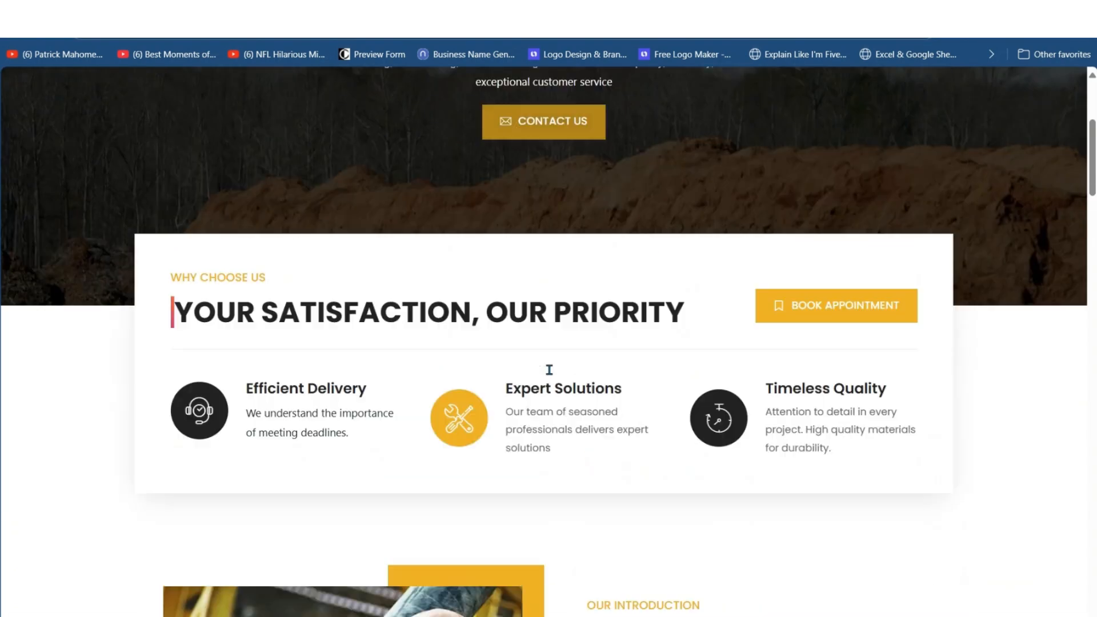
scroll(552, 378, down, 3)
scroll(551, 377, up, 3)
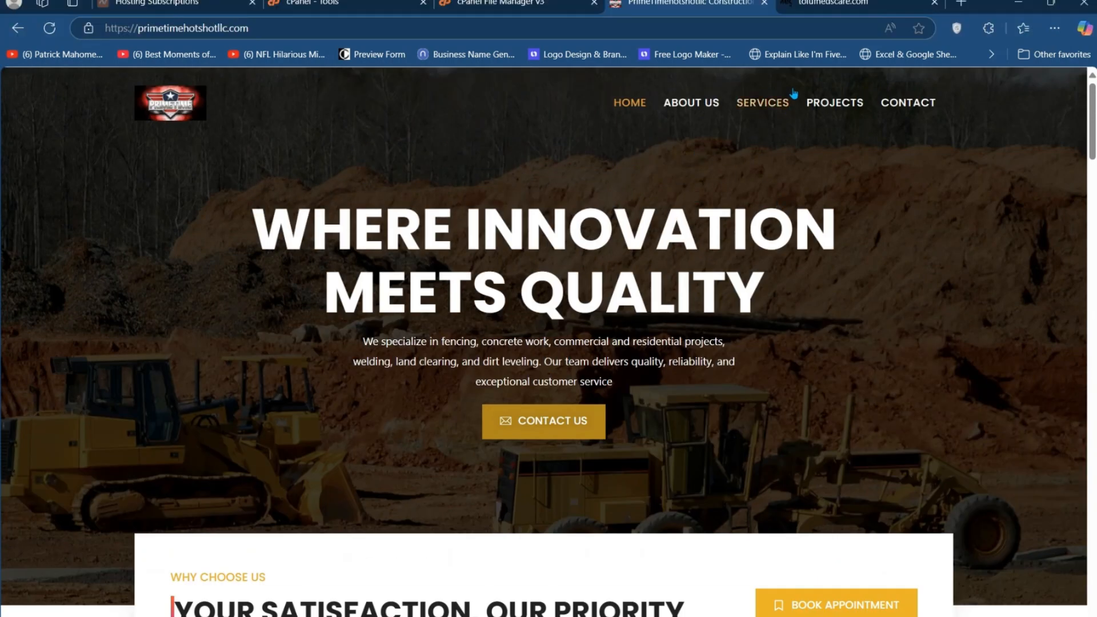
key(ctrl+Tab)
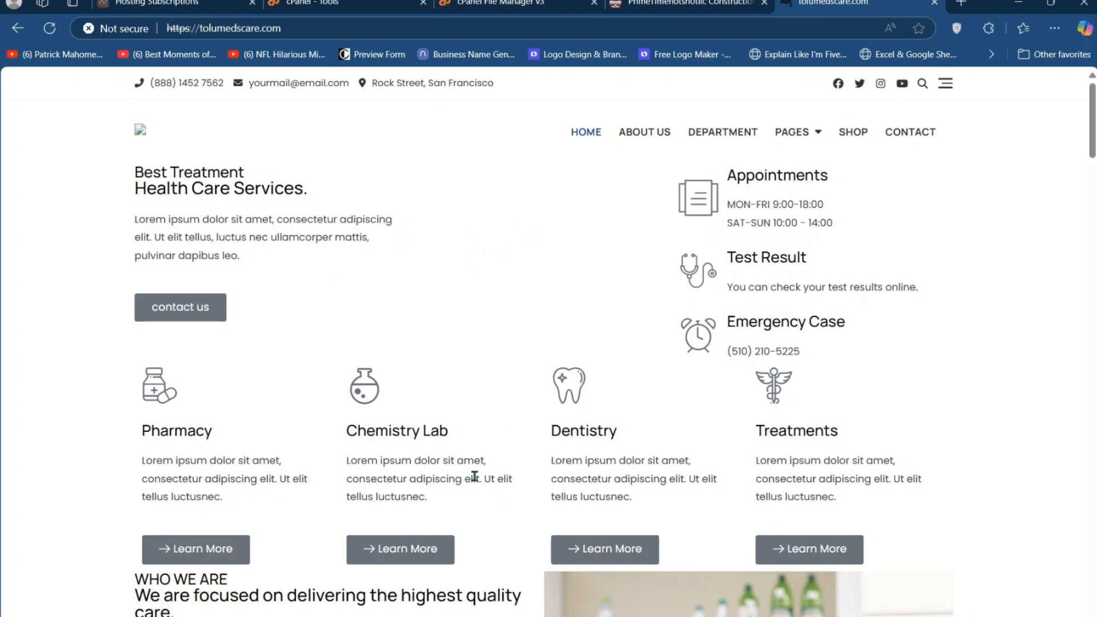
Open the About Us page on both sites and review the tolumedscare.com version down to its footer
click(631, 133)
click(670, 9)
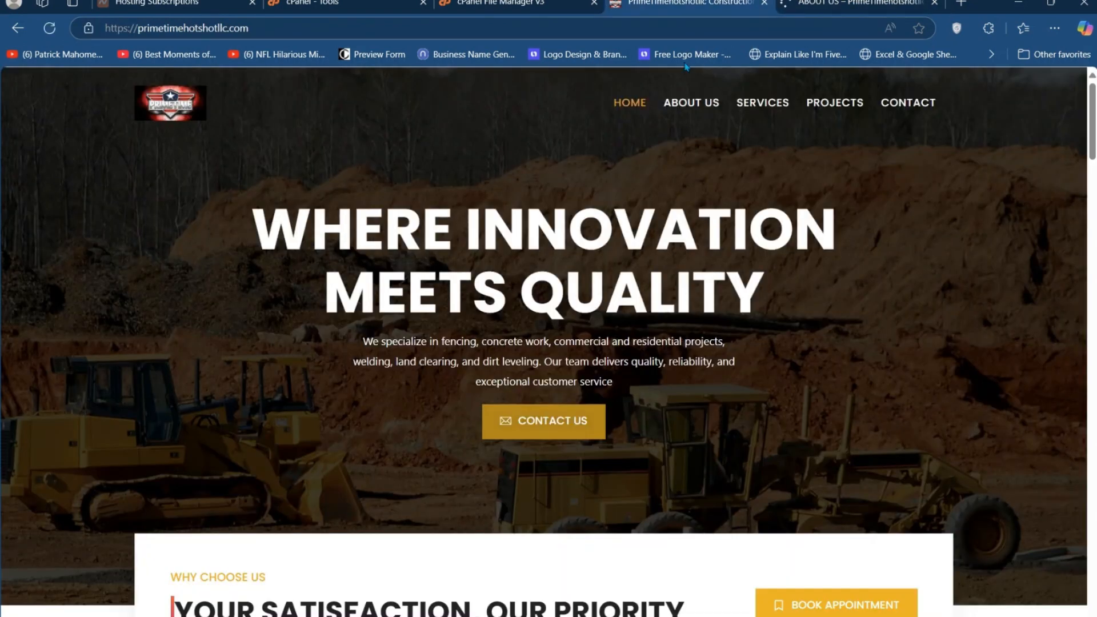
click(702, 106)
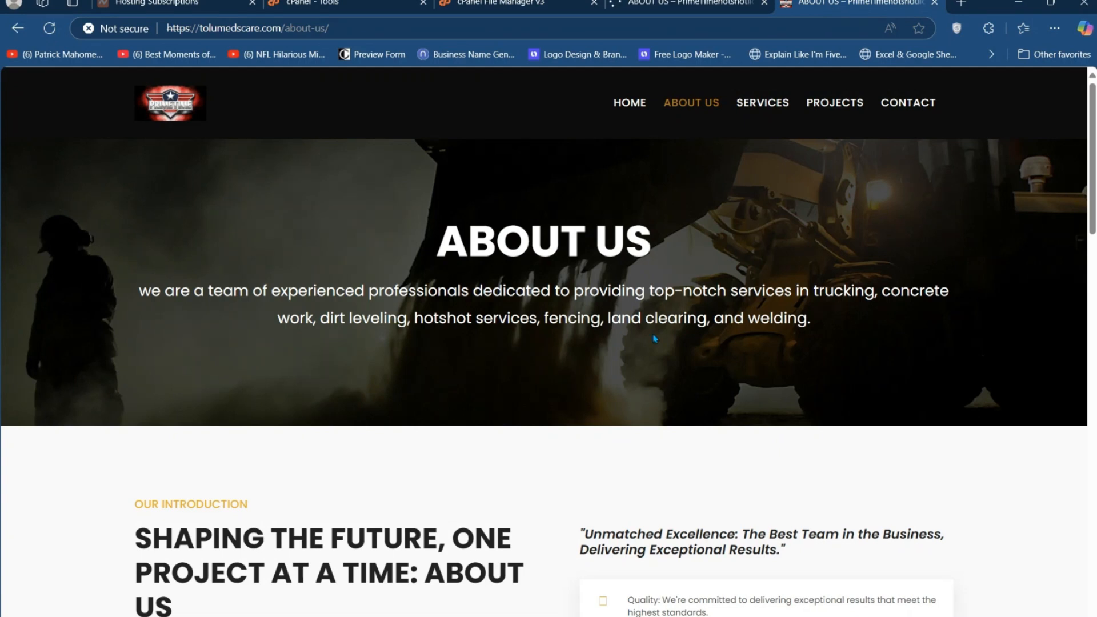
scroll(571, 405, down, 8)
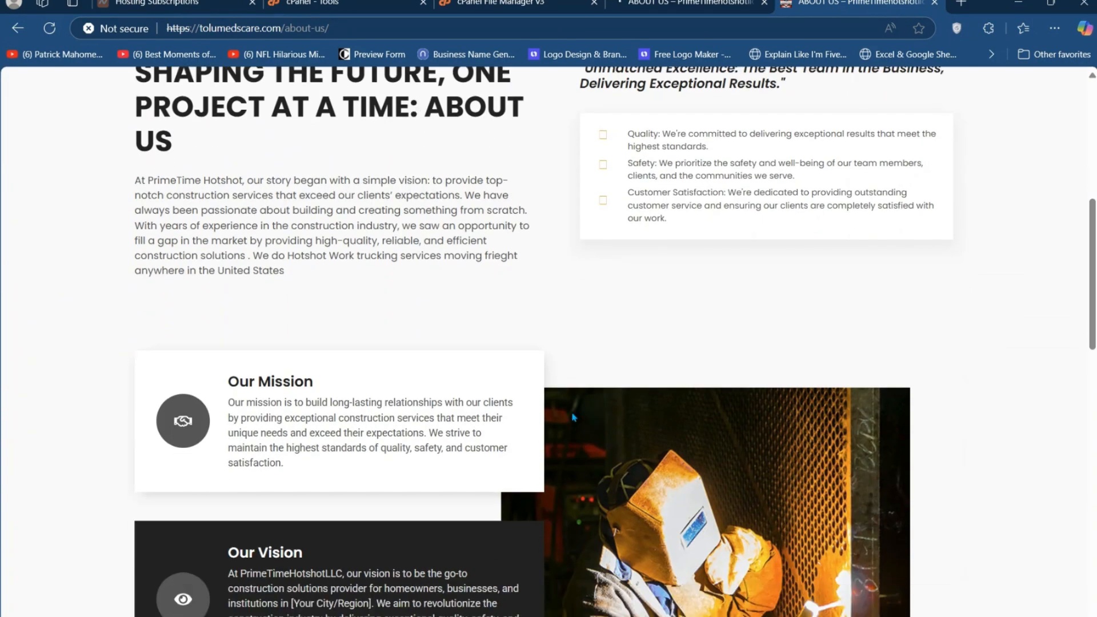
scroll(573, 417, down, 11)
scroll(604, 450, up, 19)
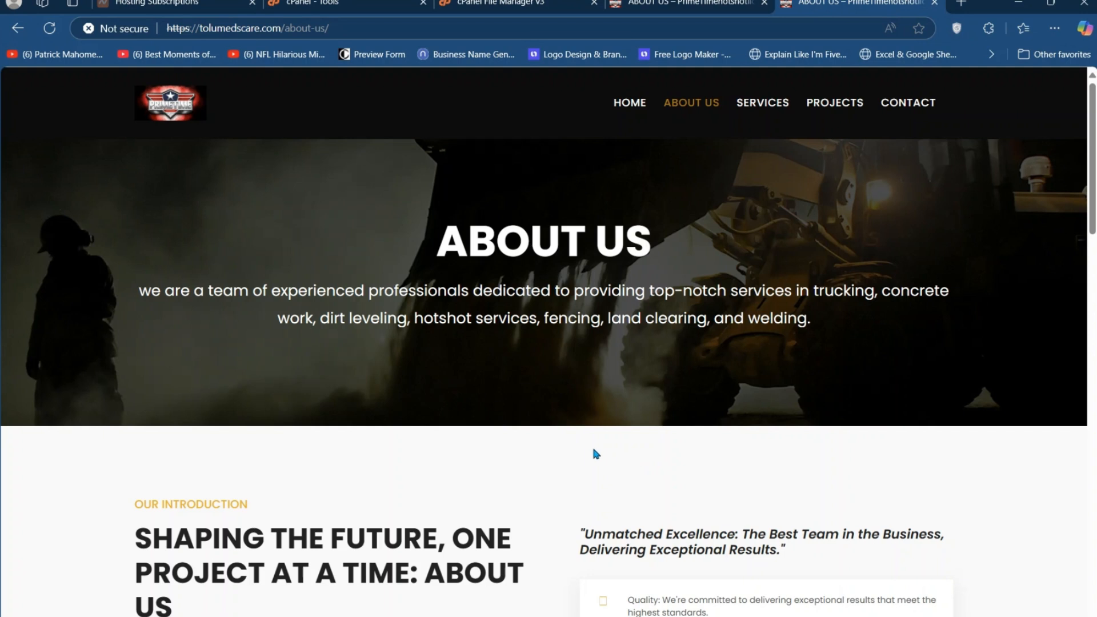
scroll(579, 469, down, 10)
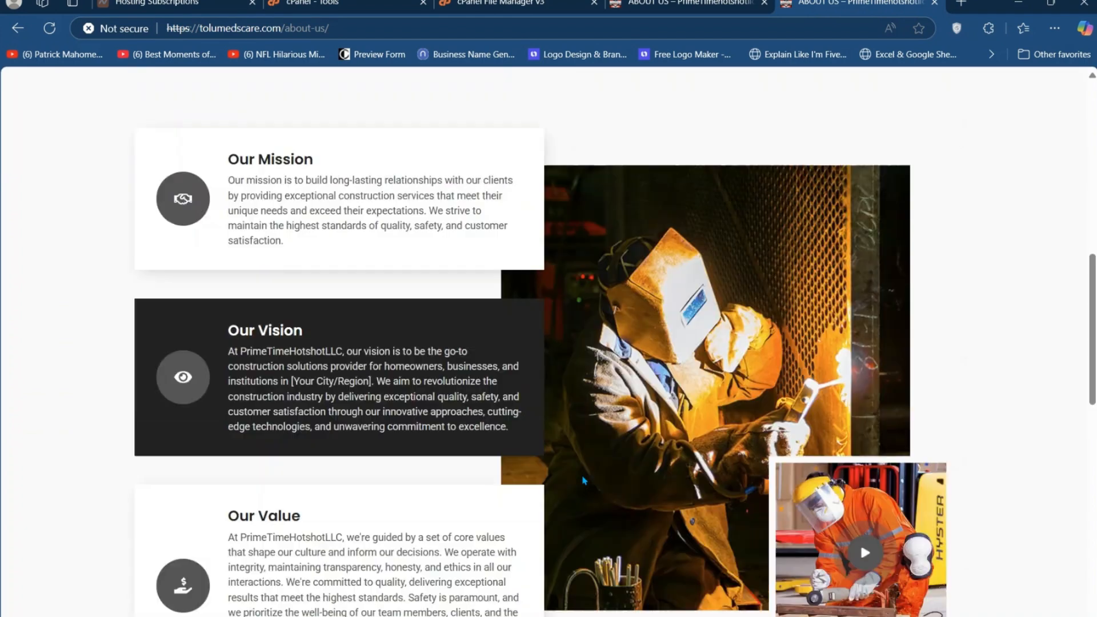
scroll(583, 479, down, 15)
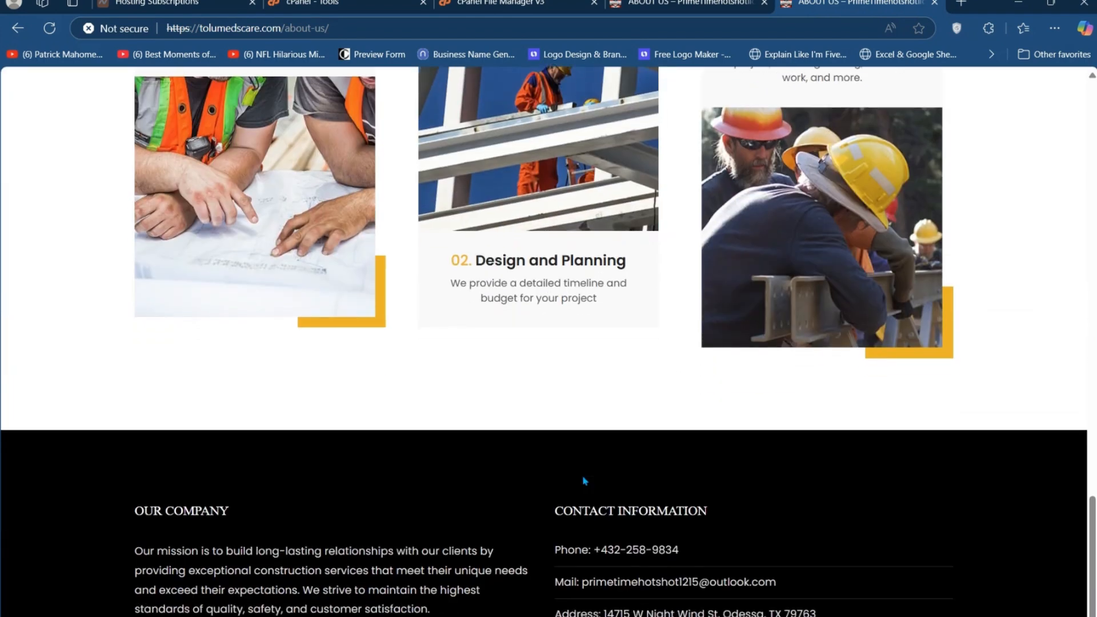
scroll(584, 481, up, 12)
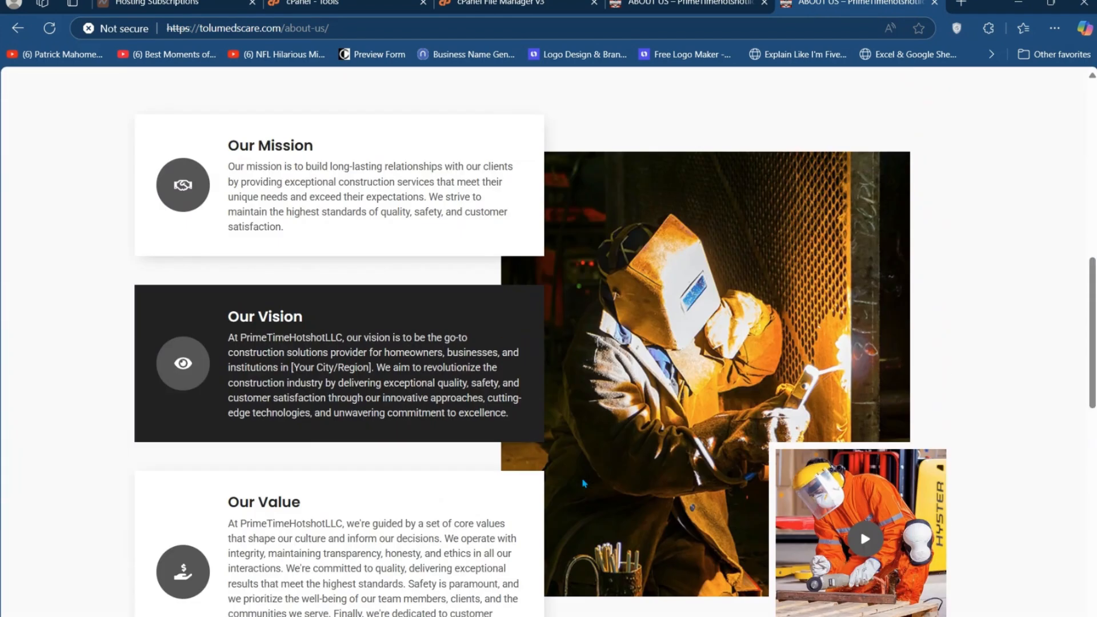
scroll(584, 483, up, 3)
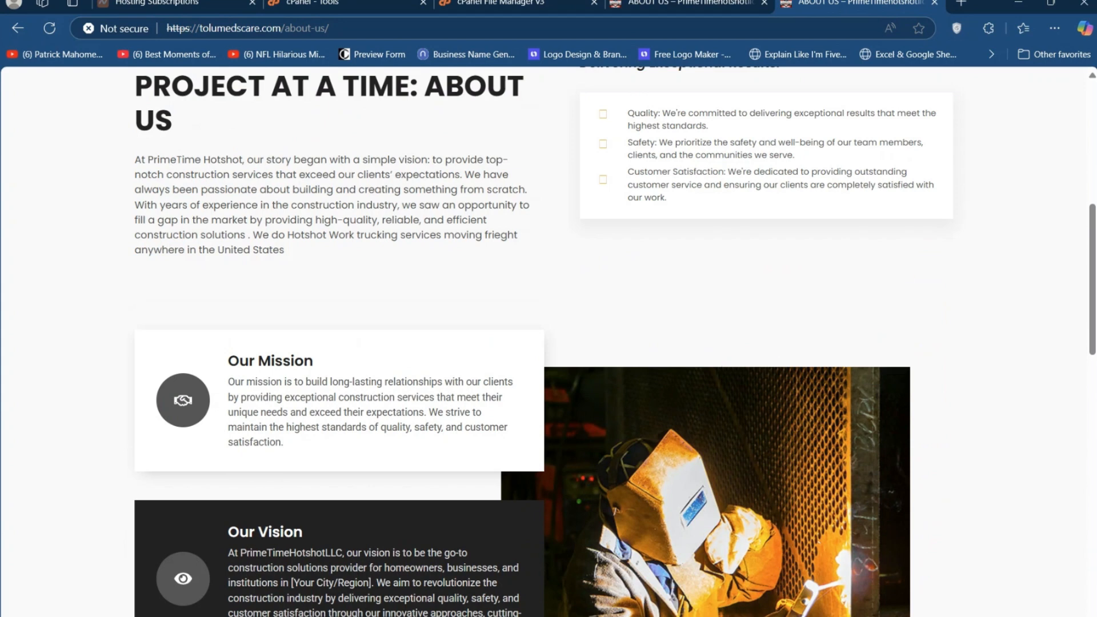